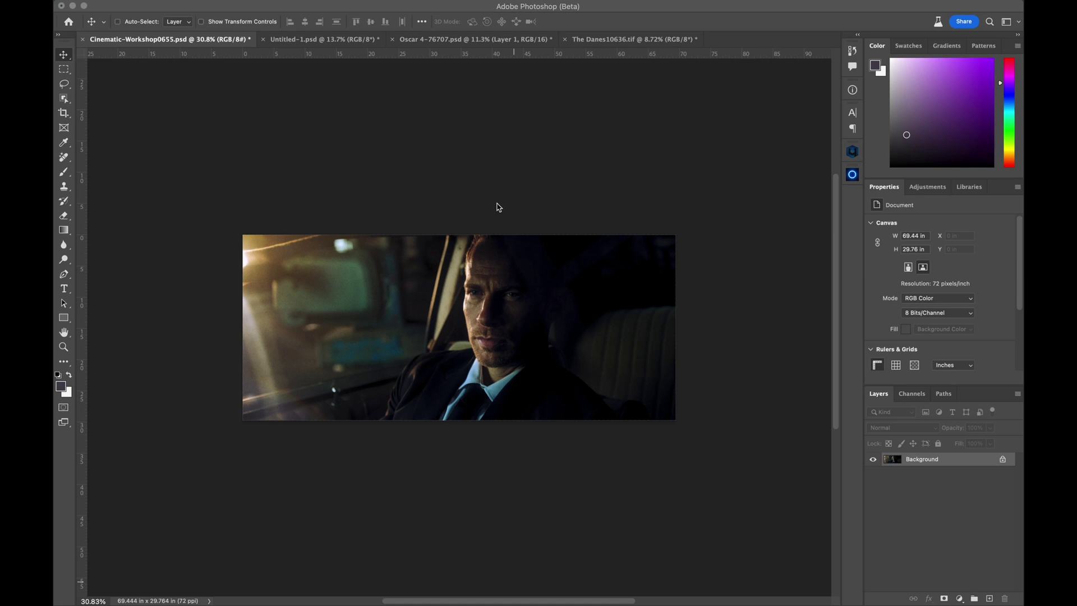
Step: Launch Retouch4me Color Match on the car portrait and move its window down and left
left_click(344, 97)
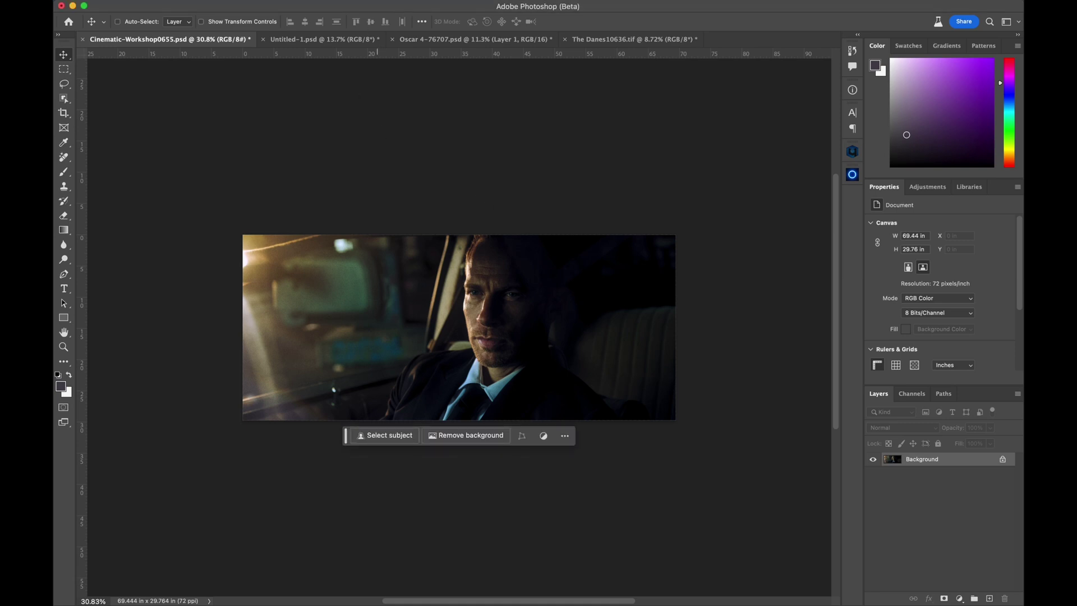
left_click(323, 2)
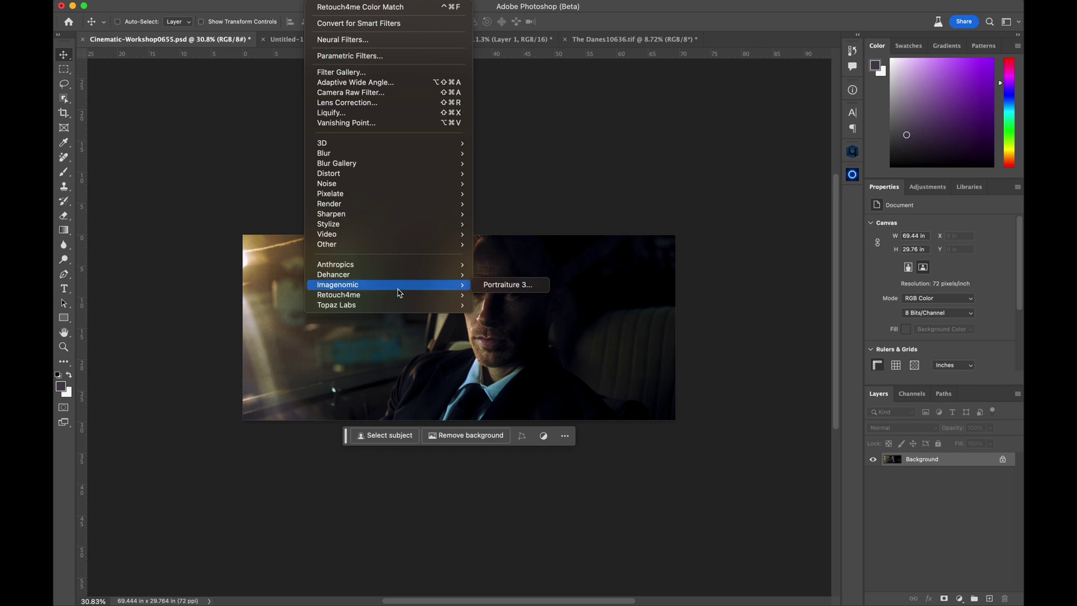
mouse_move(398, 294)
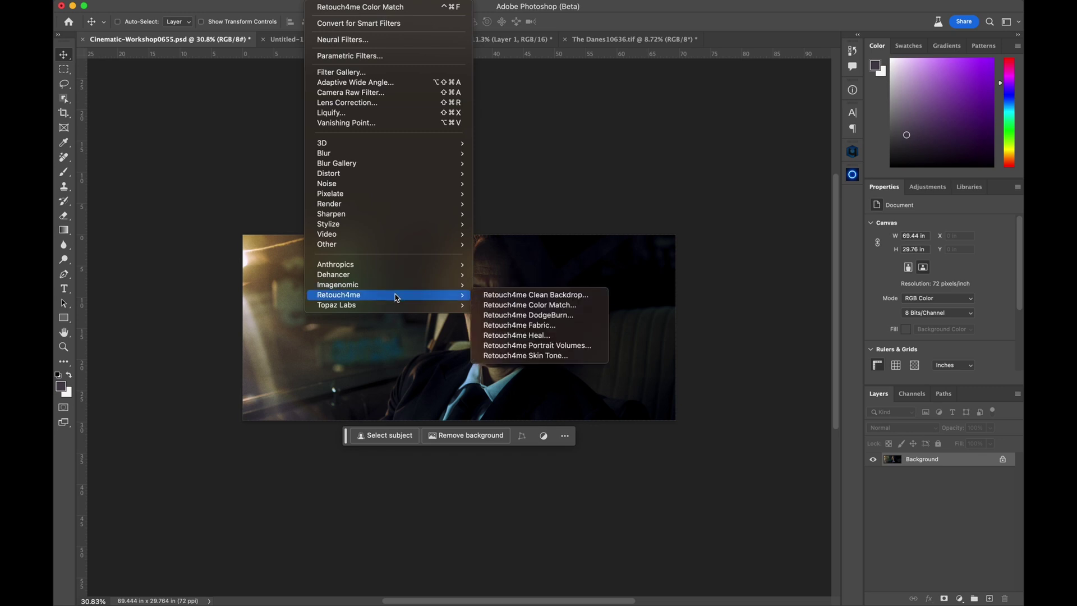
left_click(552, 307)
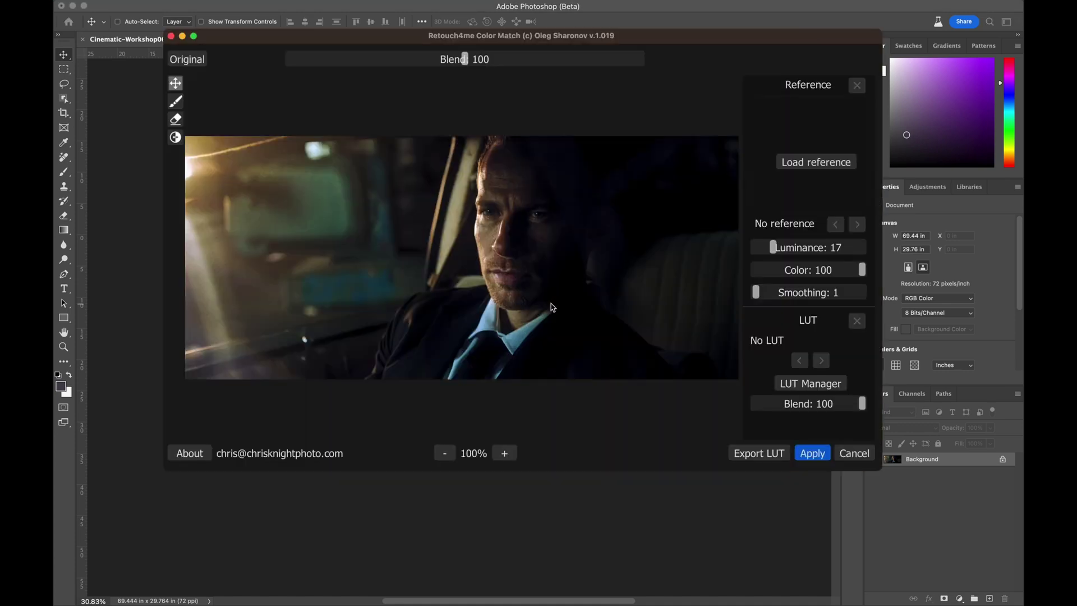
left_click_drag(536, 33, 512, 97)
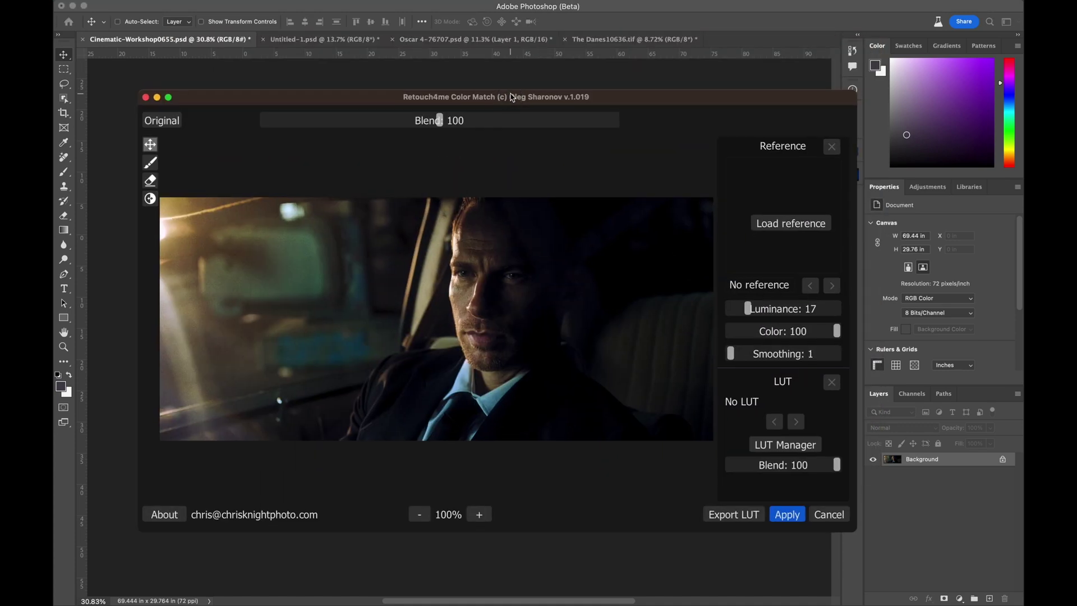
Step: Preview several images in the Color references folder and select 41 (758).jpg
left_click(791, 224)
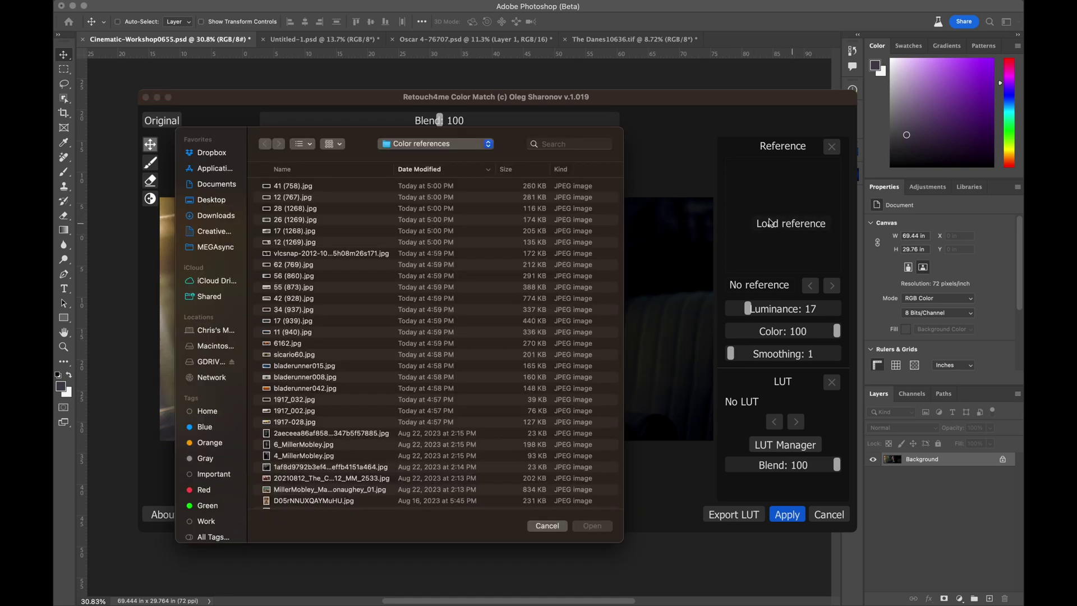
left_click_drag(478, 135, 686, 136)
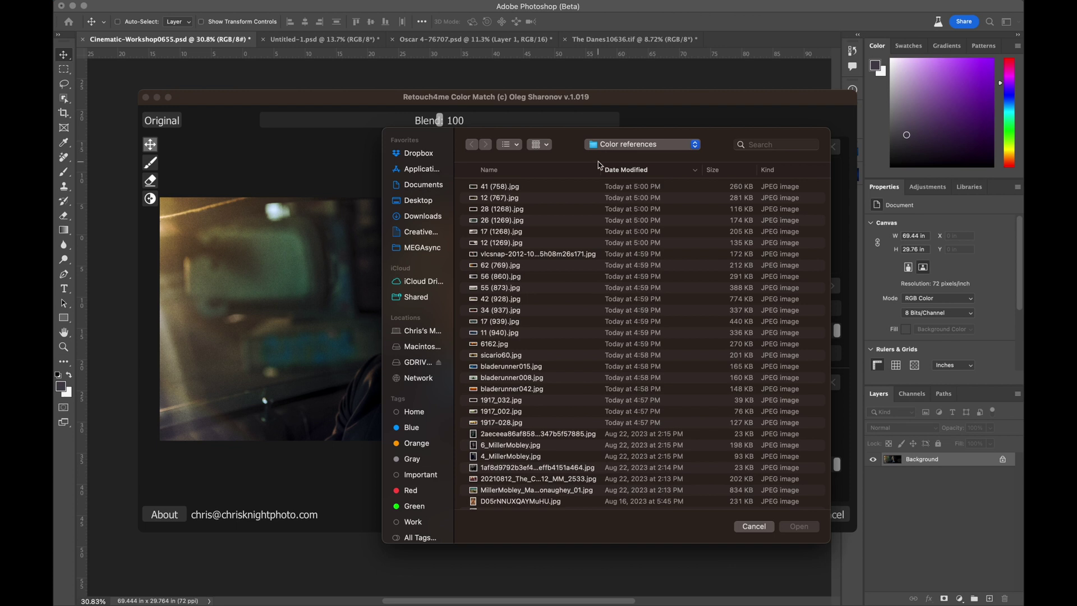
left_click(533, 187)
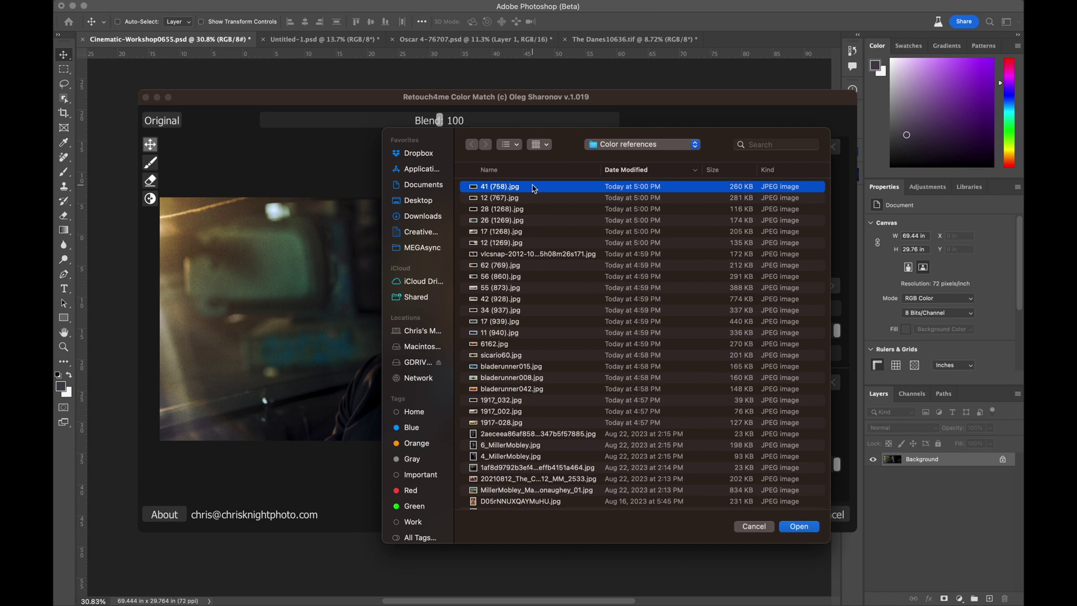
key("space")
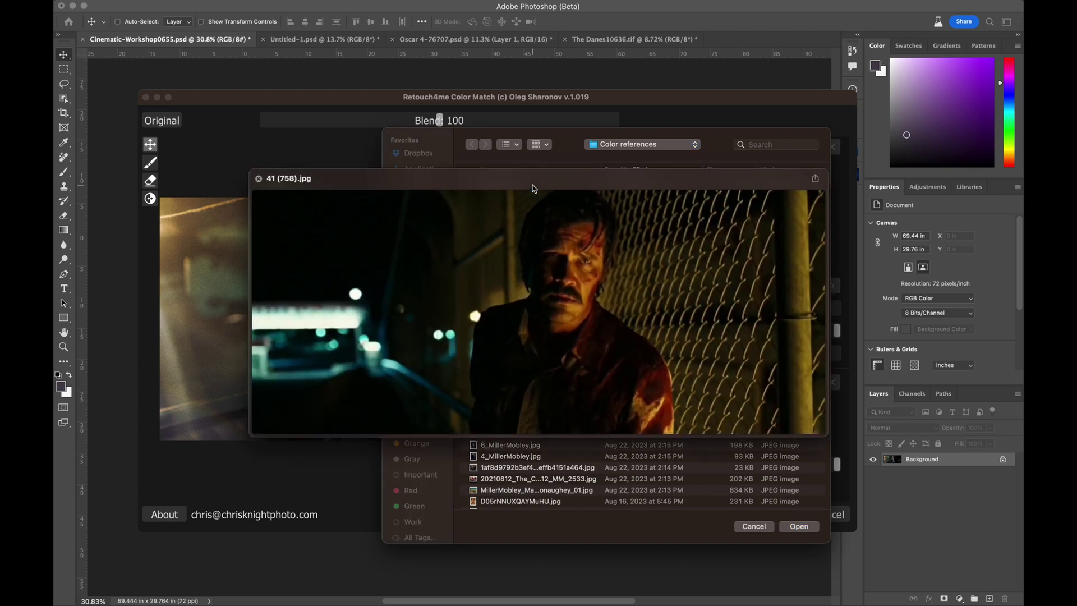
key("Down")
key("Down")
key("Down")
key("Down")
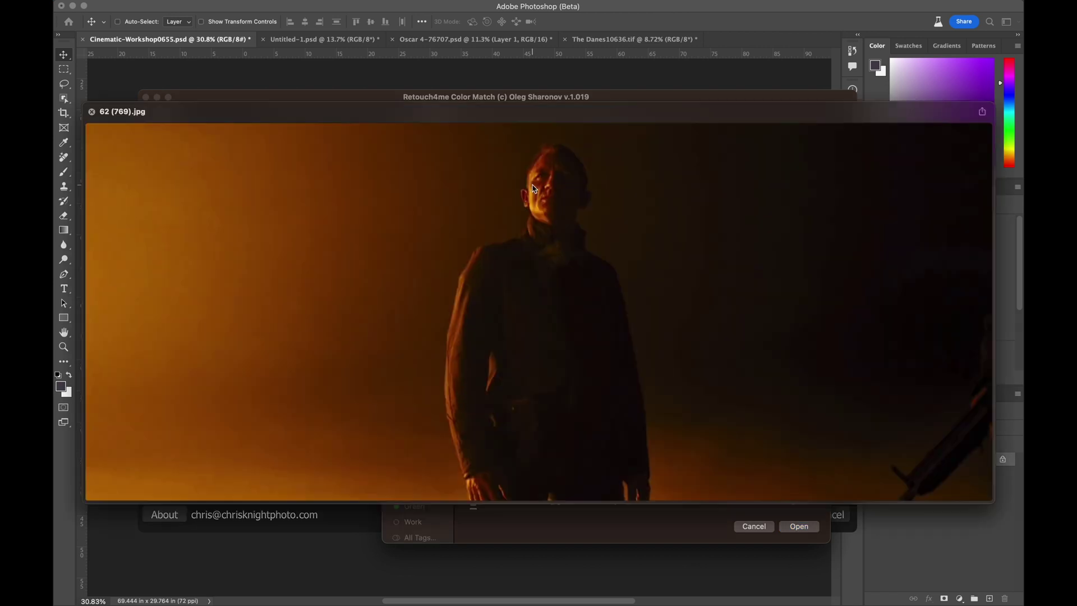
key("Down")
key("space")
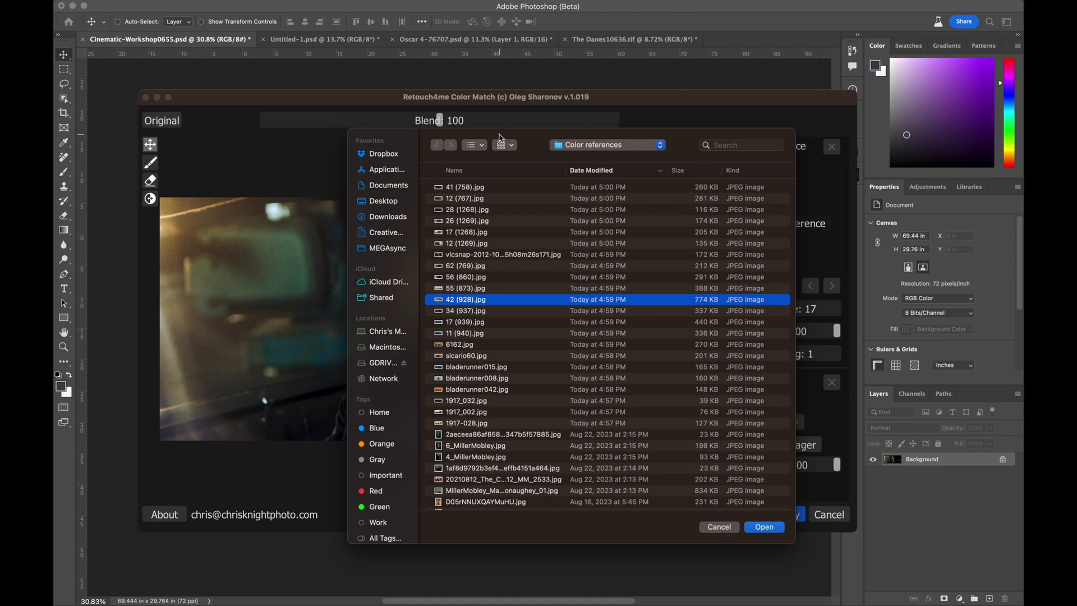
left_click(477, 188)
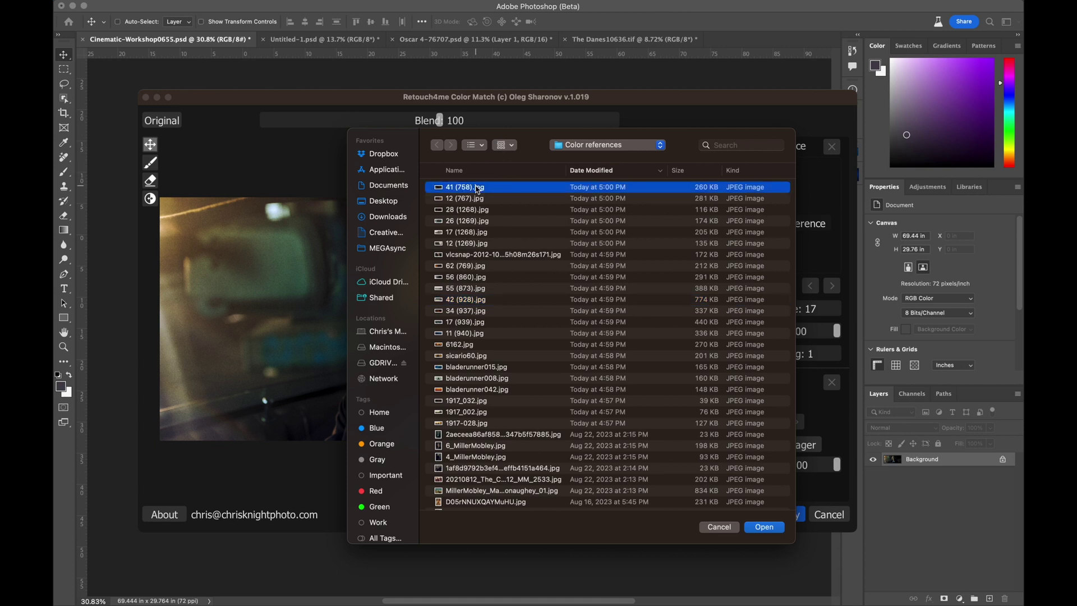
key("space")
key("space")
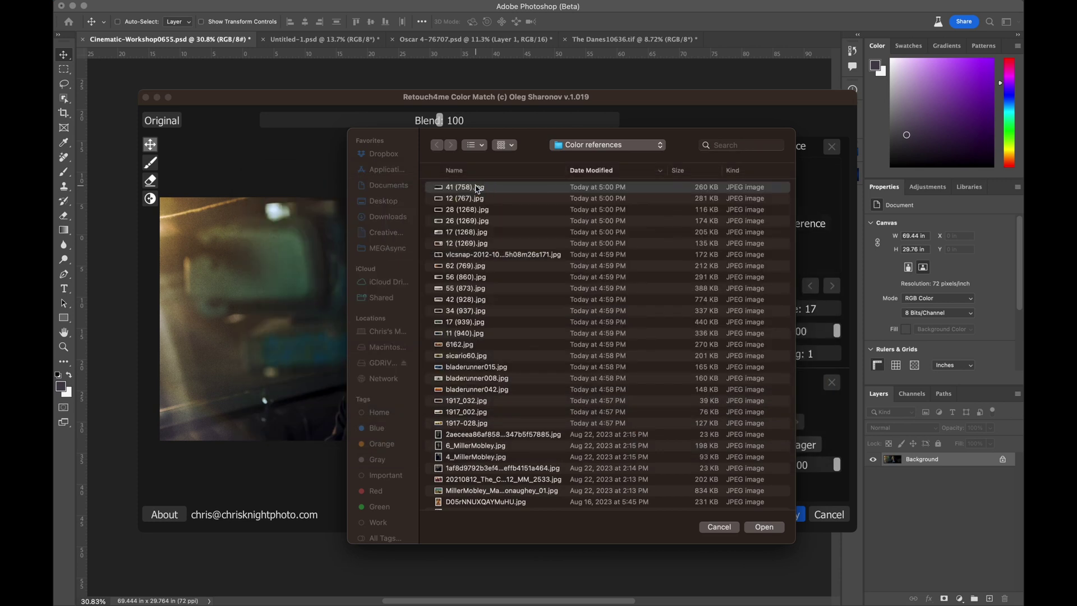
Step: Load 41 (758).jpg as the Color Match reference
left_click(764, 527)
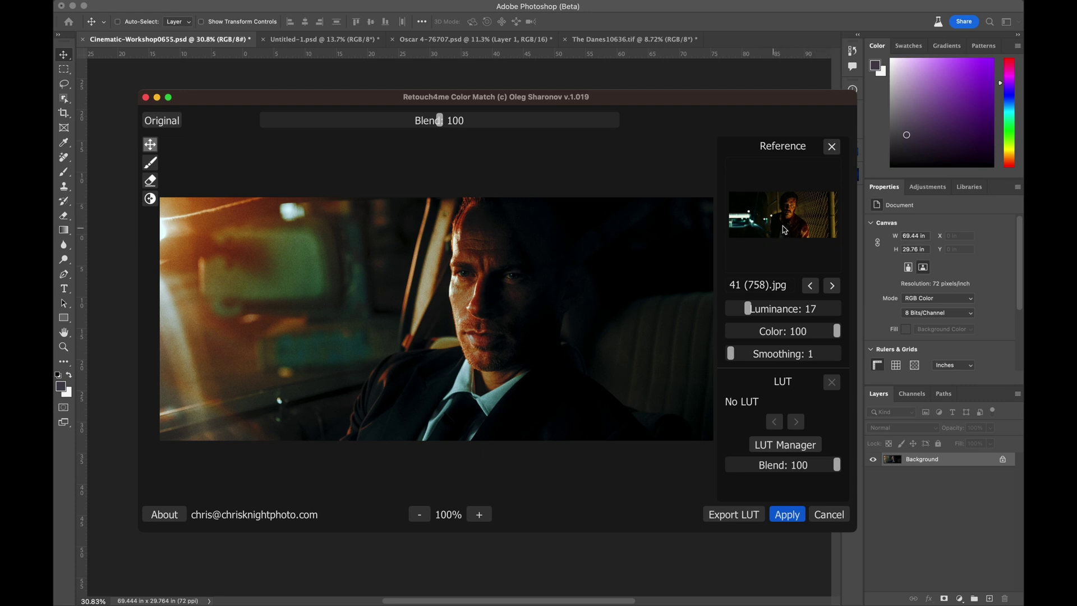
Step: Try Luminance values between 0 and 100, leaving Color Match luminance at 98
left_click(831, 310)
left_click_drag(831, 311, 847, 311)
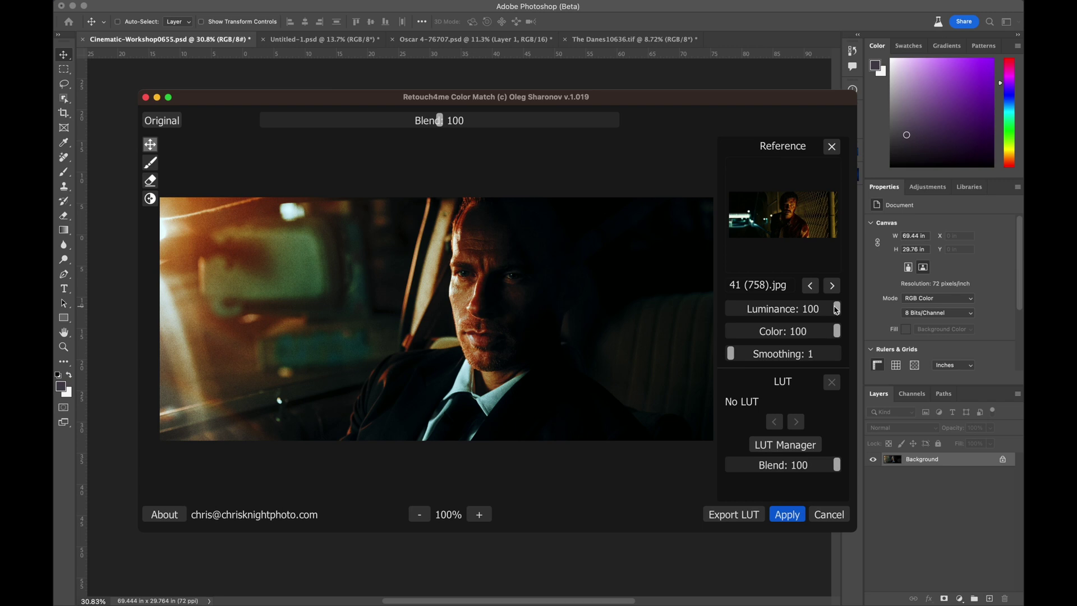
left_click_drag(836, 310, 708, 310)
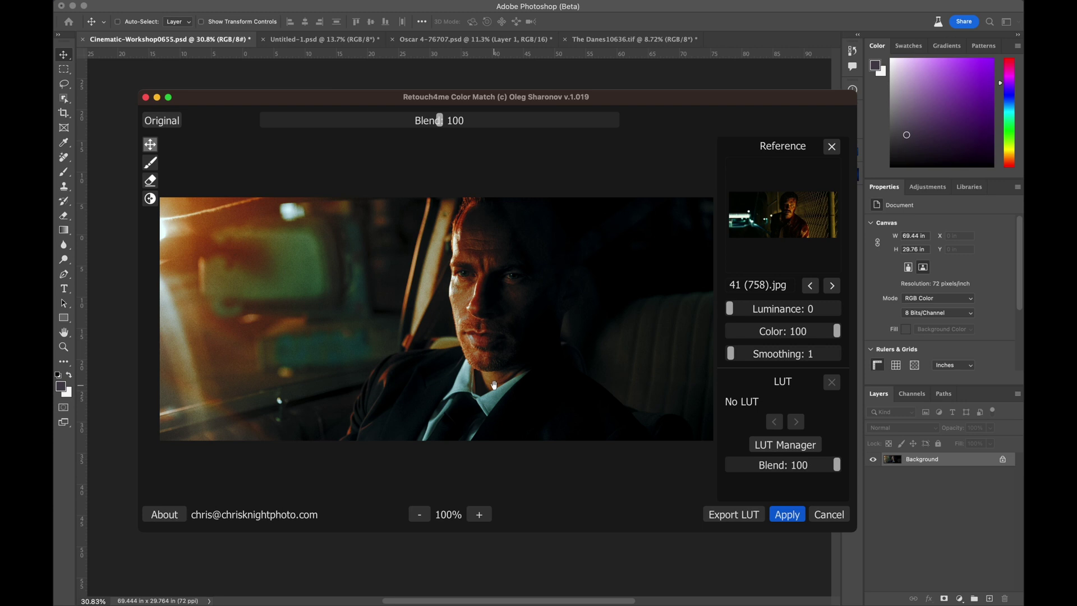
left_click(757, 312)
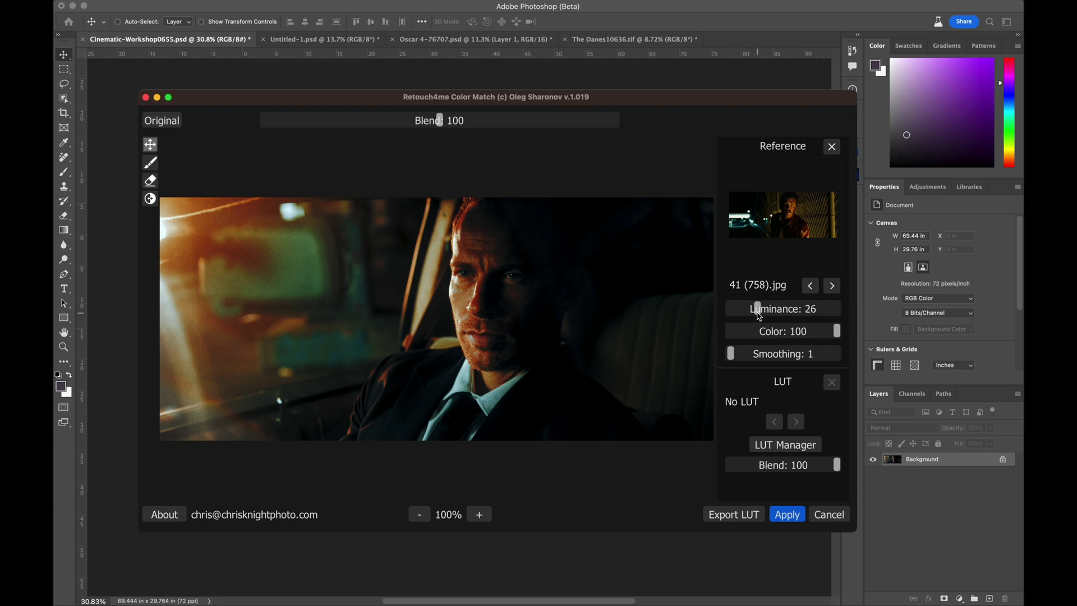
left_click(836, 309)
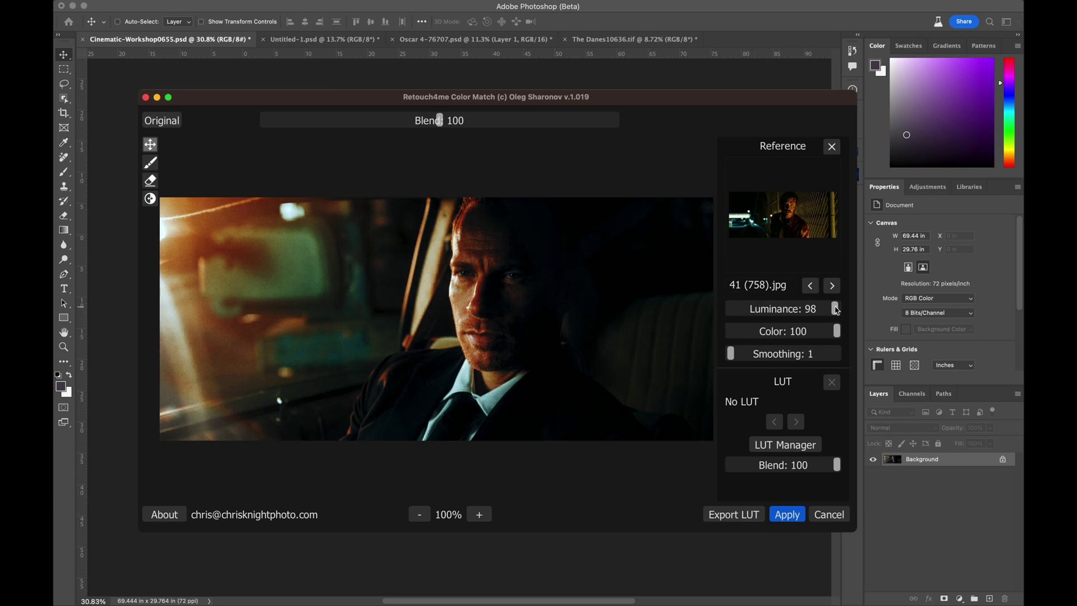
Step: Set Color Match colour to 82 and luminance to 59
left_click(733, 332)
left_click(760, 331)
left_click(794, 331)
left_click(816, 333)
left_click(829, 334)
left_click(818, 333)
left_click(818, 309)
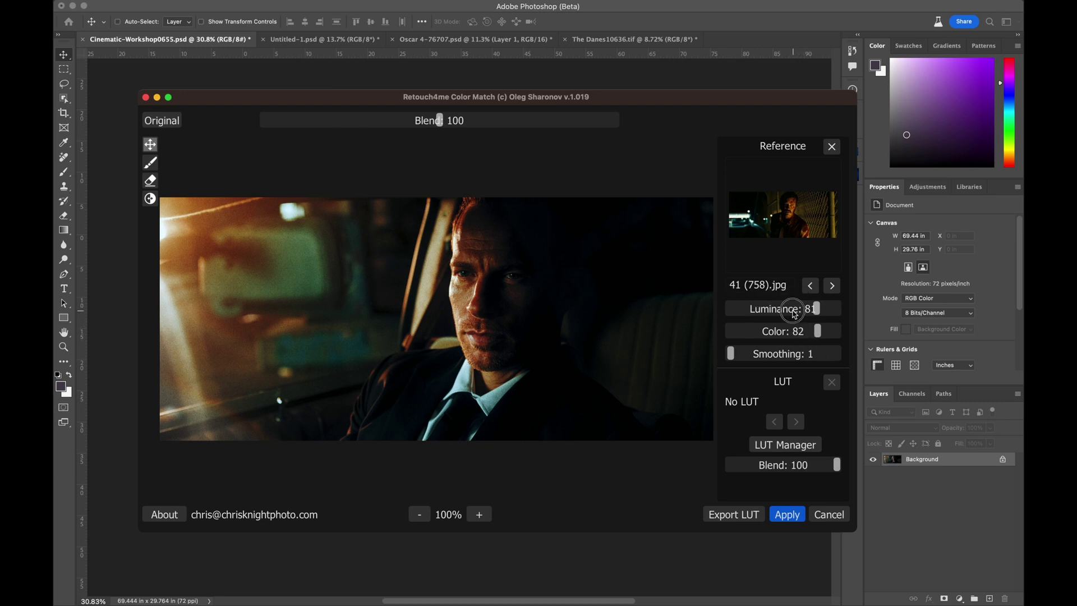
left_click_drag(799, 318, 795, 314)
Step: Set the overall Color Match blend to 104
left_click_drag(441, 120, 406, 121)
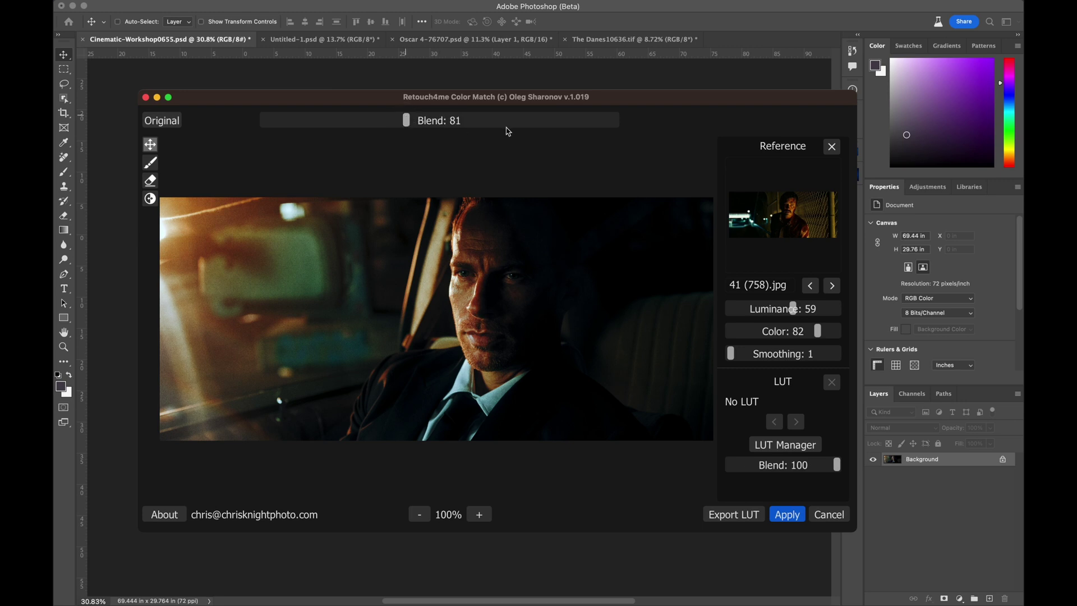
left_click(540, 121)
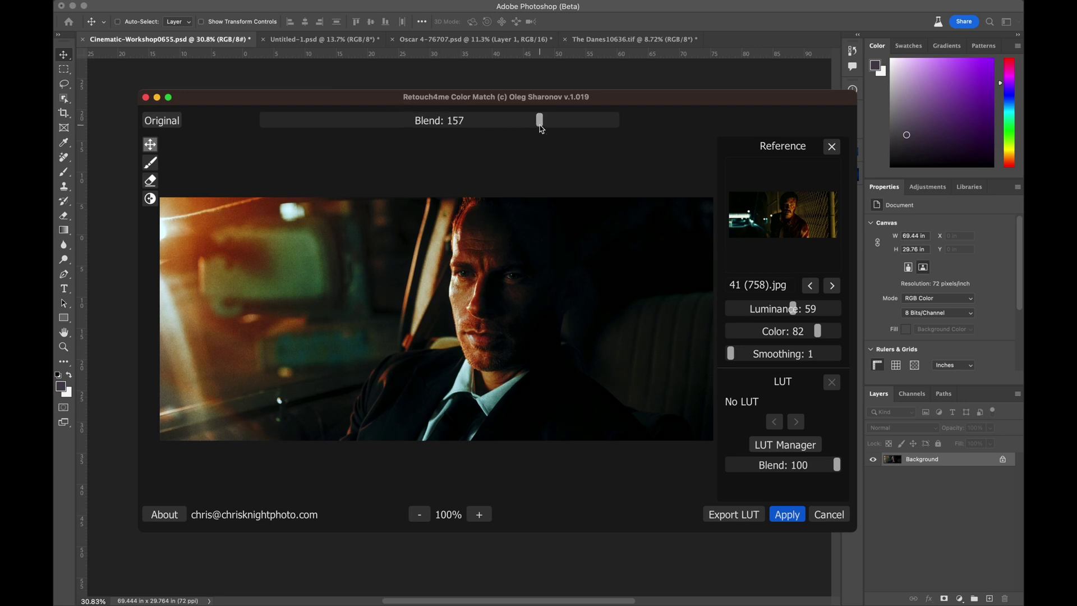
left_click(413, 121)
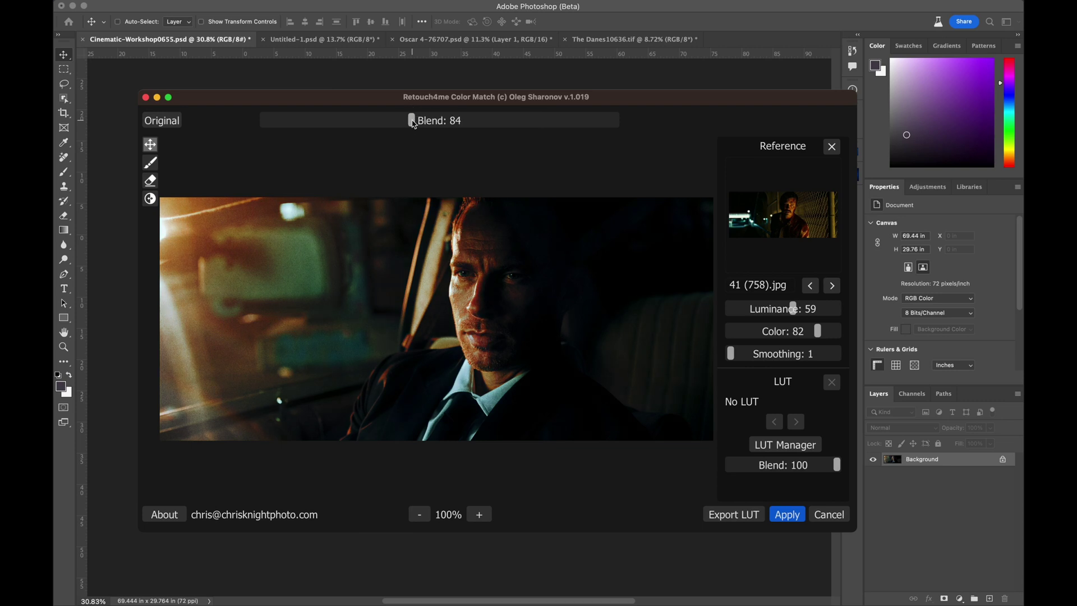
left_click(447, 120)
Step: Set the blend to 101 and raise smoothing to 76
left_click_drag(448, 121, 440, 122)
left_click(812, 357)
left_click_drag(811, 357, 835, 354)
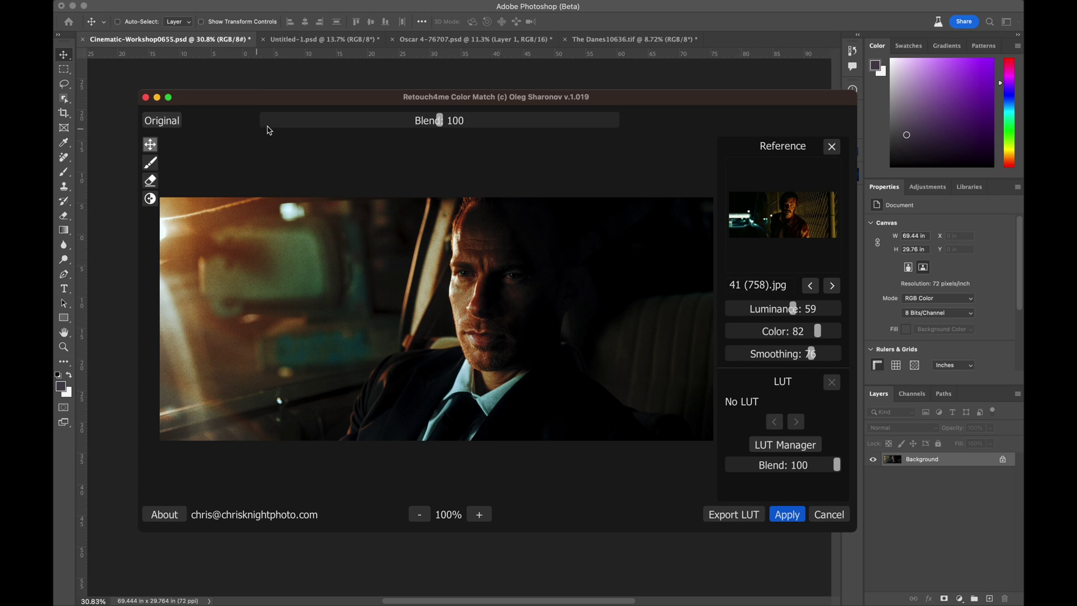
Step: Compare the grade against the original photo, then apply the colour match
left_click(158, 127)
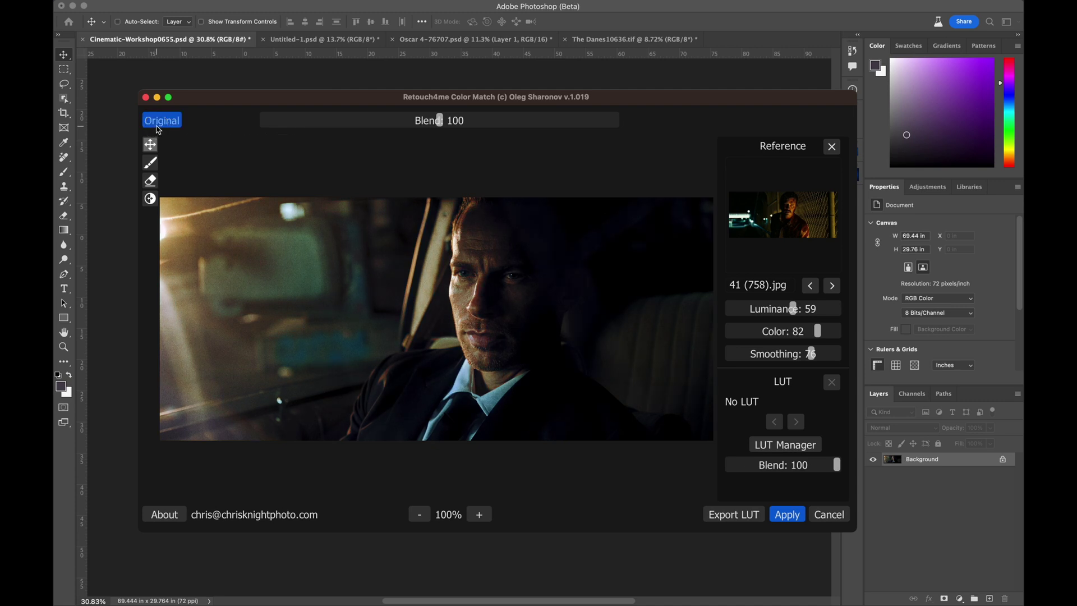
left_click(158, 128)
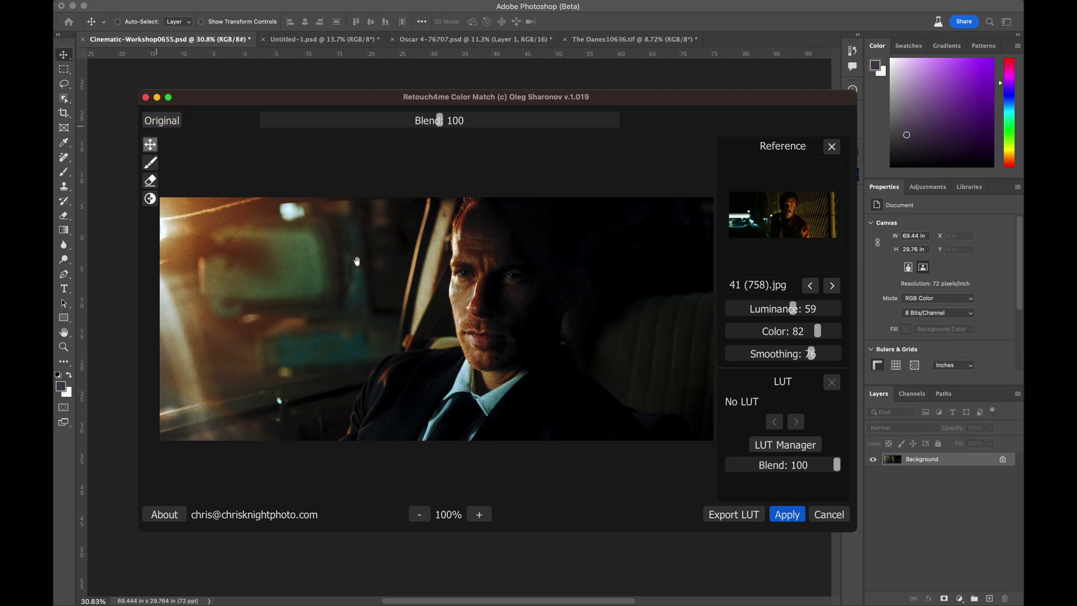
left_click(168, 126)
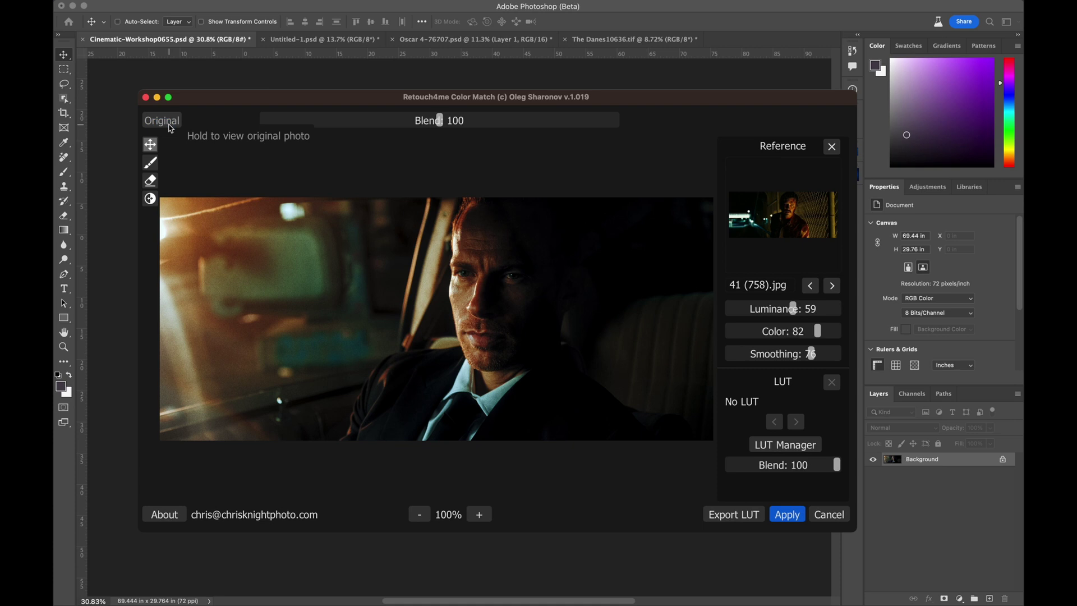
left_click(169, 126)
left_click(170, 127)
left_click(170, 127)
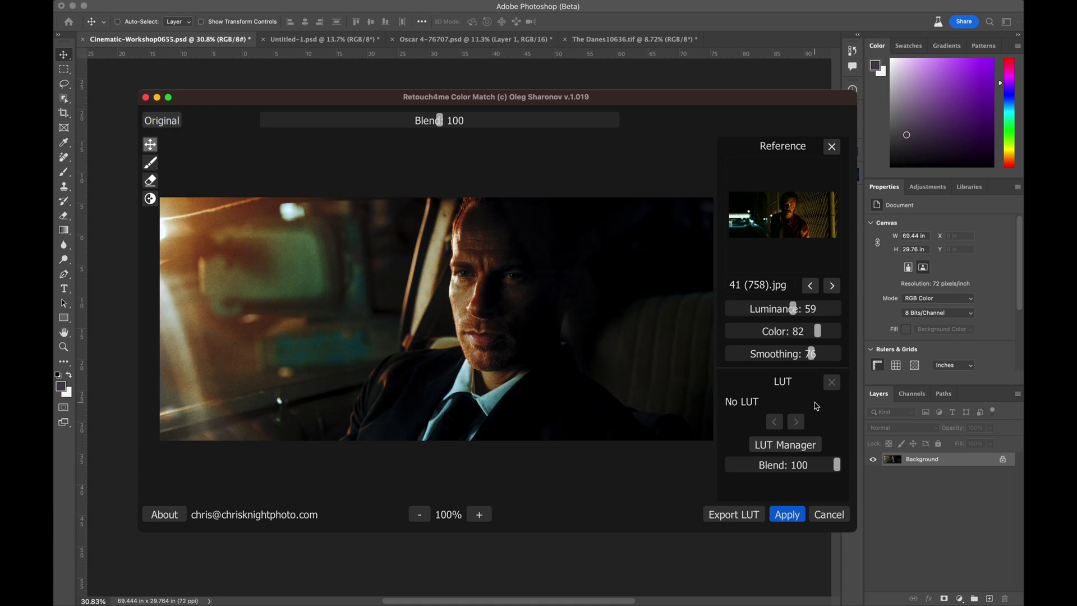
left_click(788, 516)
left_click(788, 515)
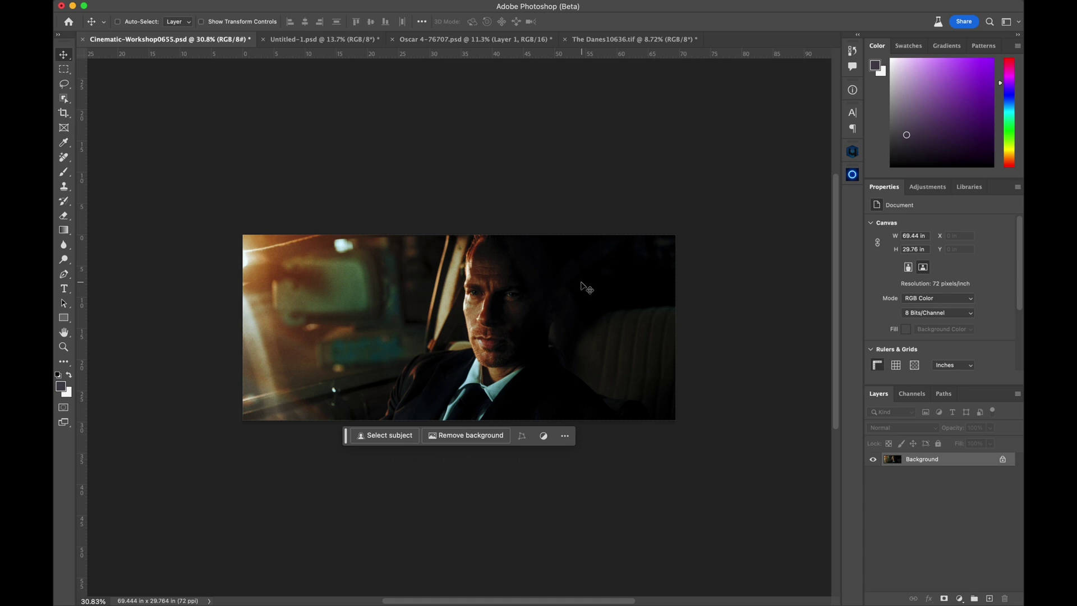
scroll(584, 286, "up", 3)
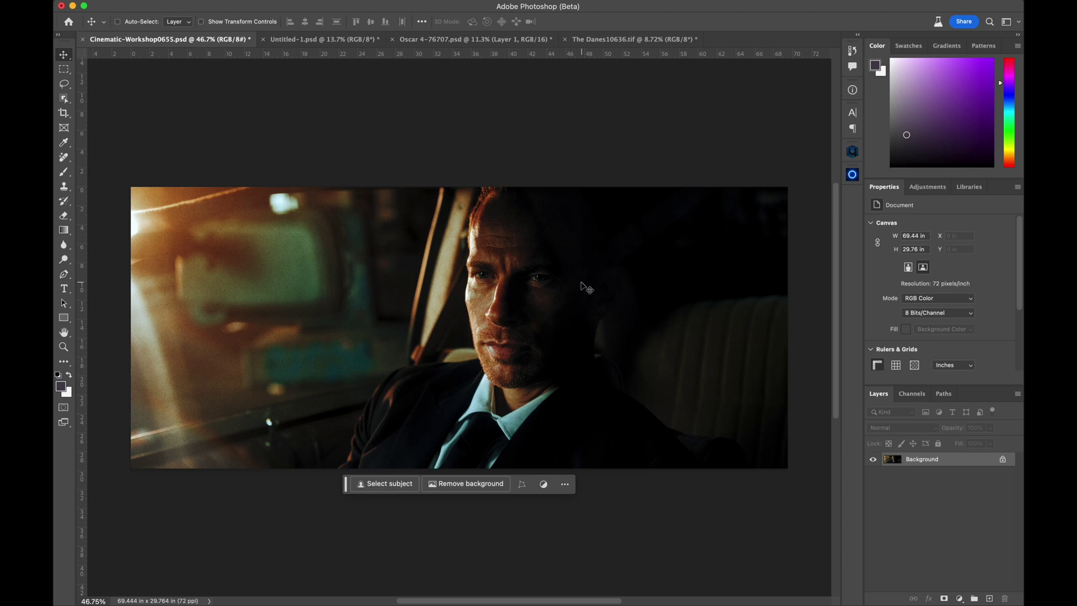
scroll(524, 308, "up", 3)
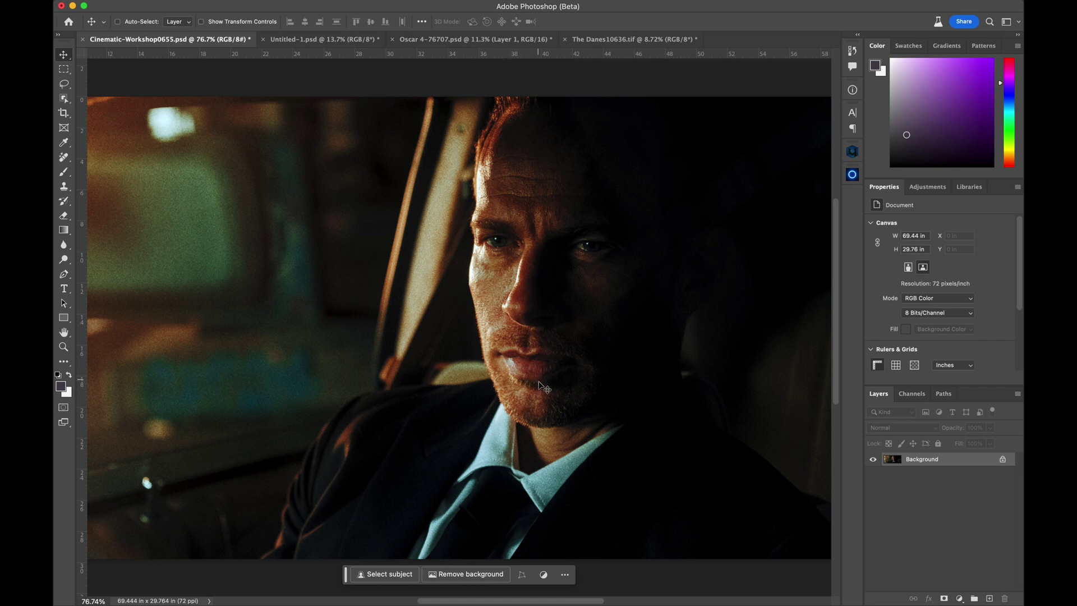
scroll(539, 347, "down", 3)
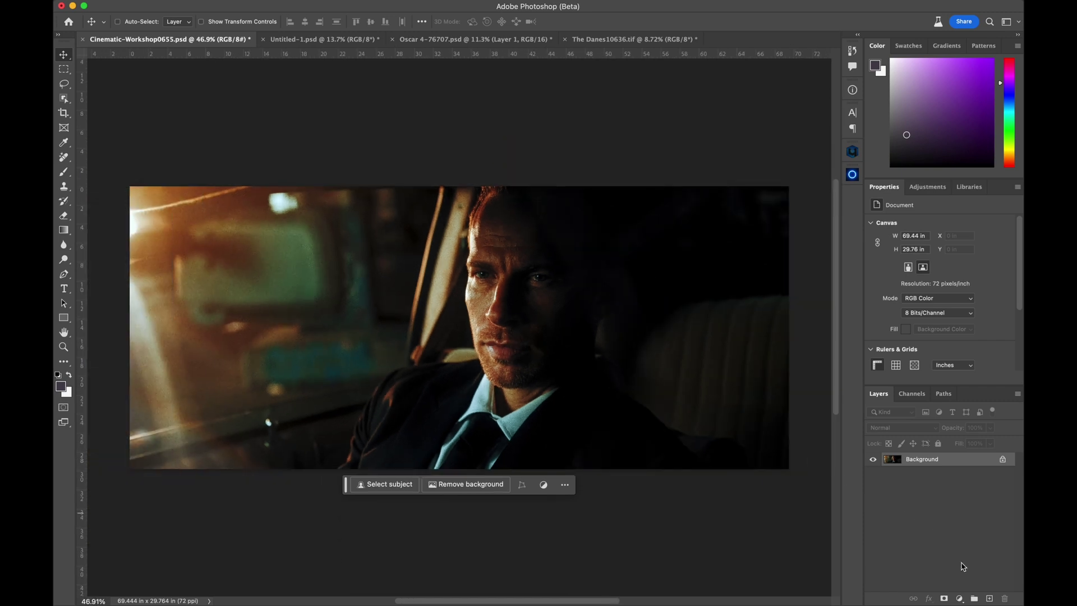
Step: Add a Hue/Saturation layer with reduced saturation and invert its mask to black
left_click(959, 598)
left_click(972, 540)
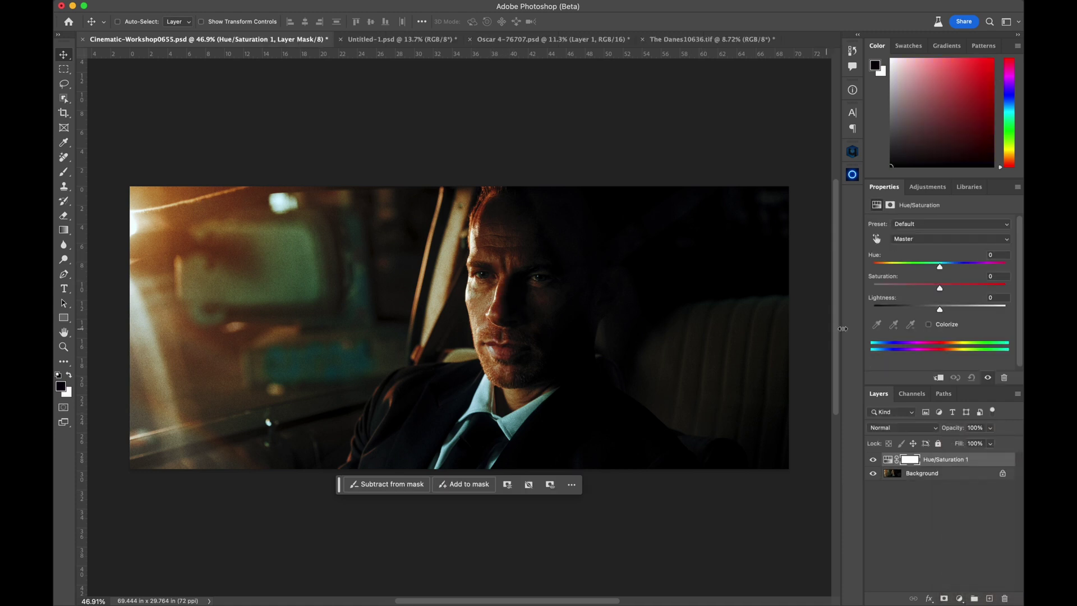
left_click(920, 287)
left_click_drag(920, 287, 923, 290)
key("super+i")
Step: Paint white with a 400 px brush over the nose and mouth to reveal the desaturation
key("b")
key("bracketleft")
key("bracketleft")
key("bracketleft")
key("bracketleft")
key("bracketleft")
key("bracketleft")
key("bracketleft")
key("bracketleft")
key("bracketleft")
key("bracketleft")
key("bracketleft")
key("bracketleft")
key("bracketleft")
key("bracketleft")
key("bracketleft")
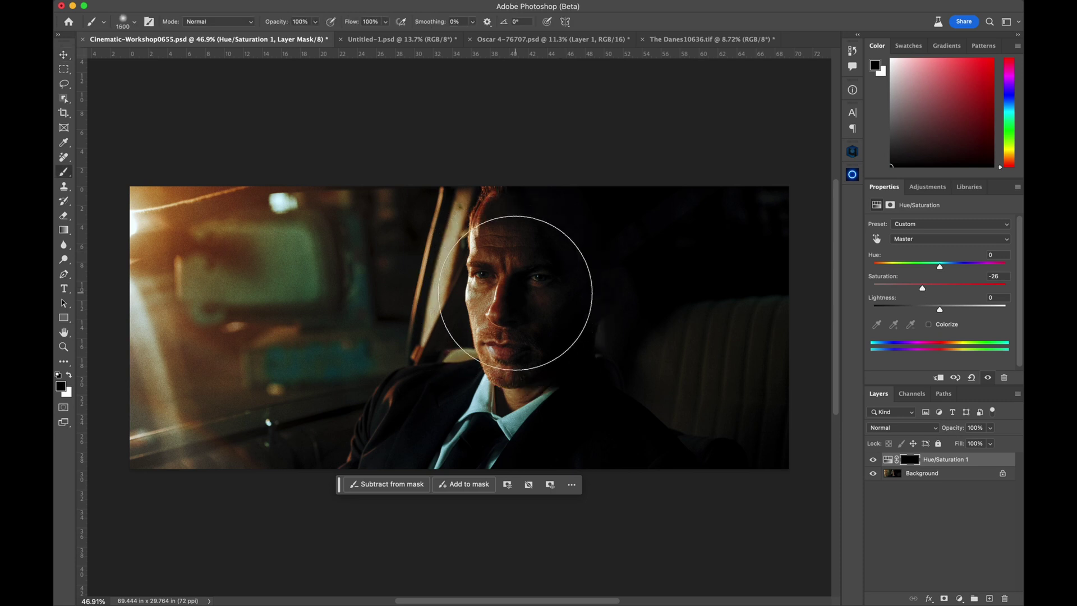
key("bracketleft")
key("bracketleft")
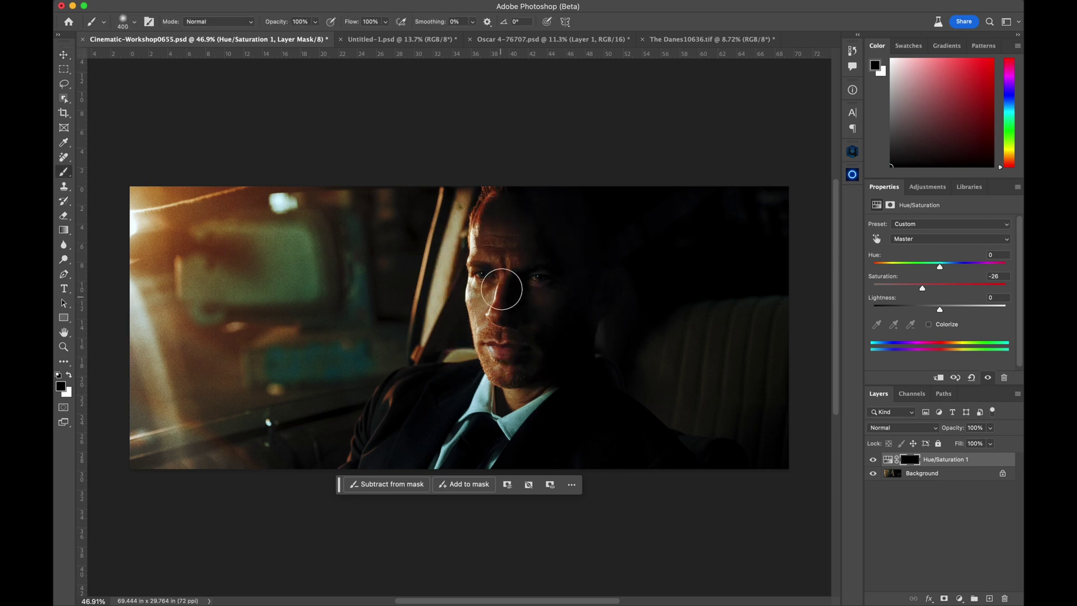
key("x")
mouse_move(505, 305)
left_mouse_down()
mouse_move(505, 289)
mouse_move(509, 359)
left_mouse_up()
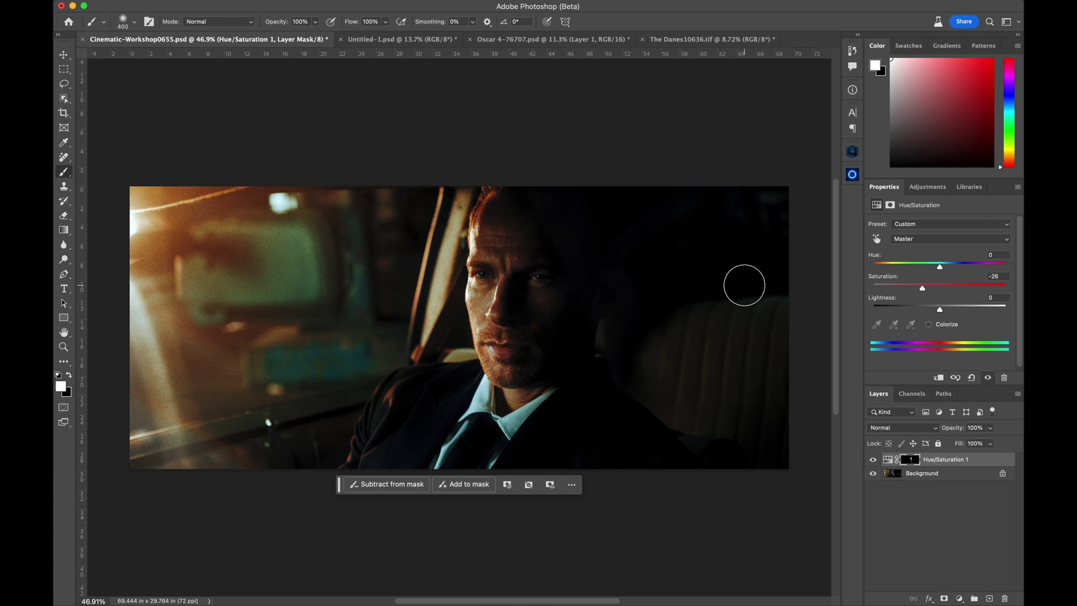
Step: Compare with the layer toggled off and settle saturation at -16
left_click_drag(923, 288, 932, 288)
left_click(872, 460)
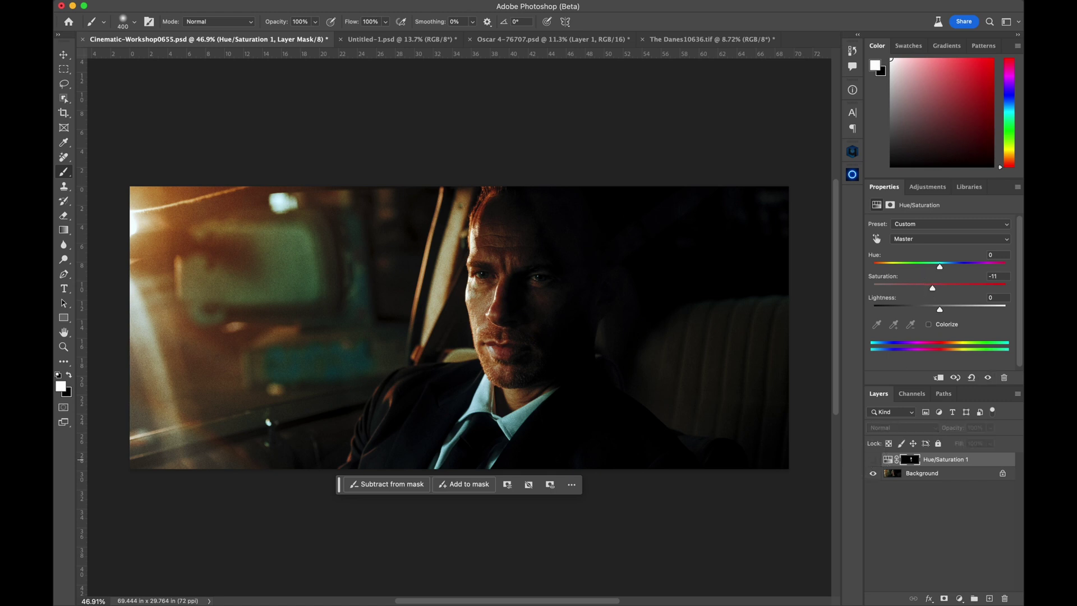
left_click(872, 460)
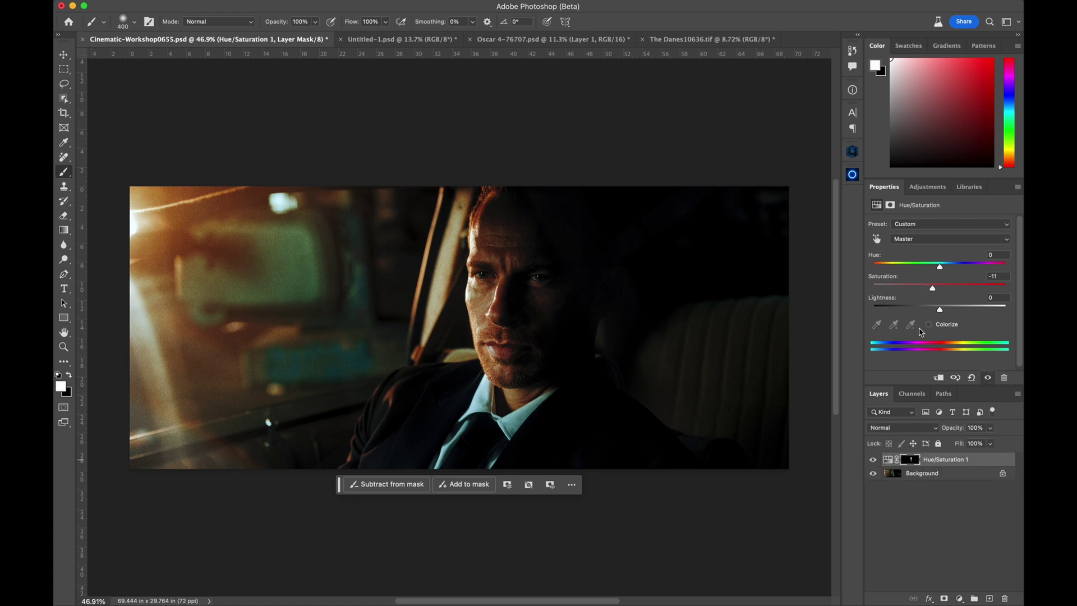
left_click_drag(932, 288, 930, 289)
Step: Switch to Untitled-1.psd and launch Retouch4me Color Match on the cowboy photo
left_click(397, 39)
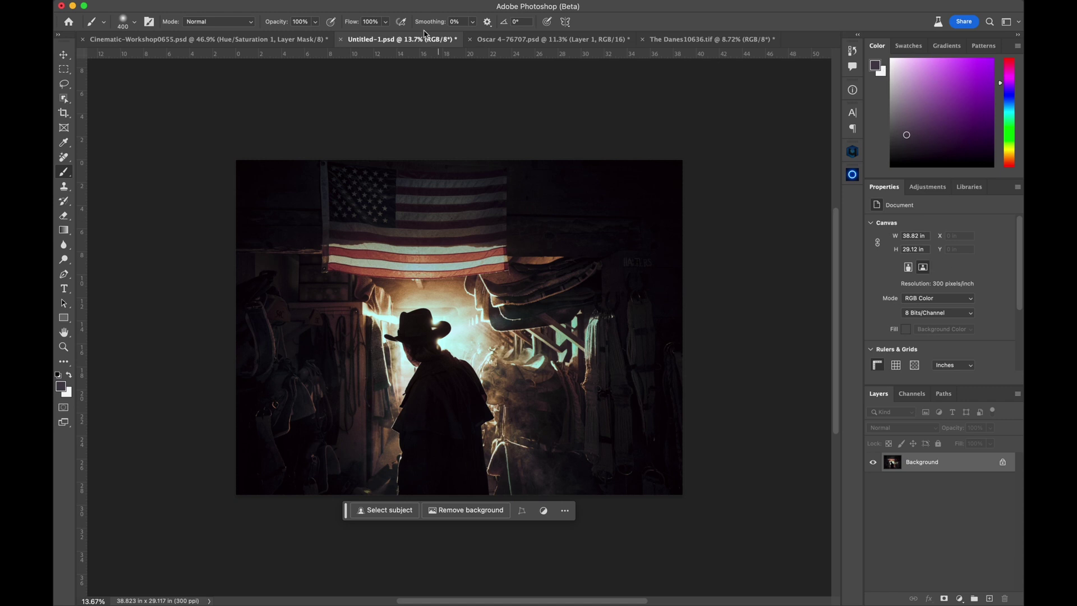
left_click(366, 3)
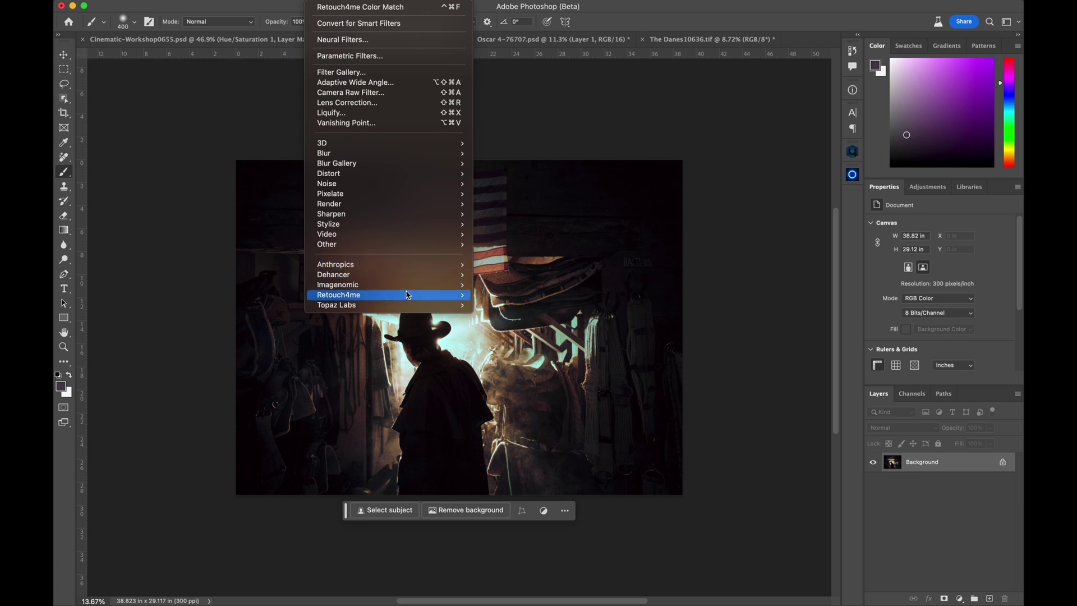
mouse_move(436, 296)
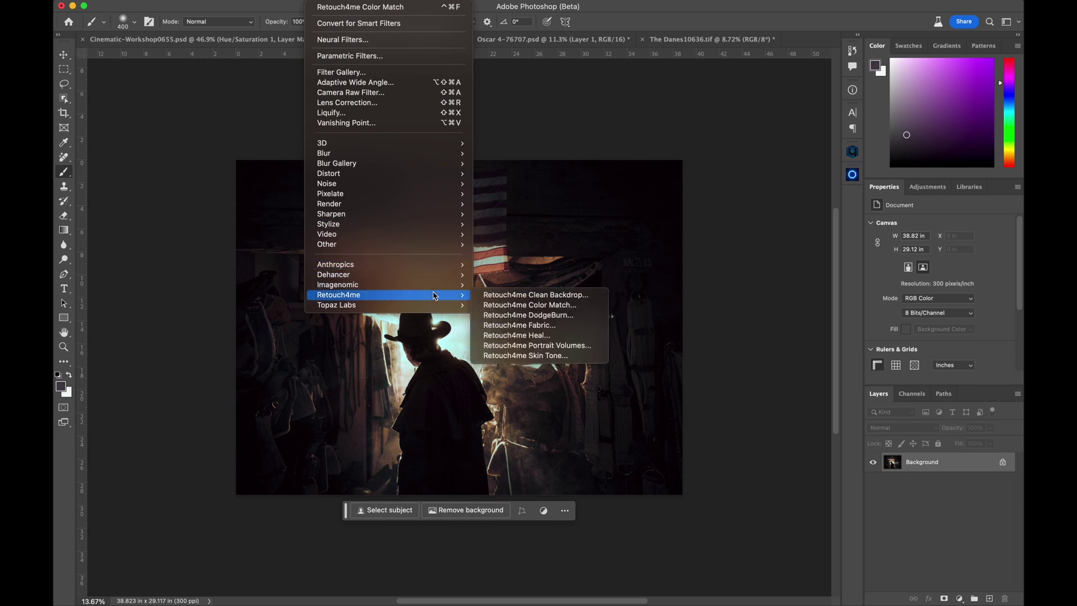
left_click(554, 306)
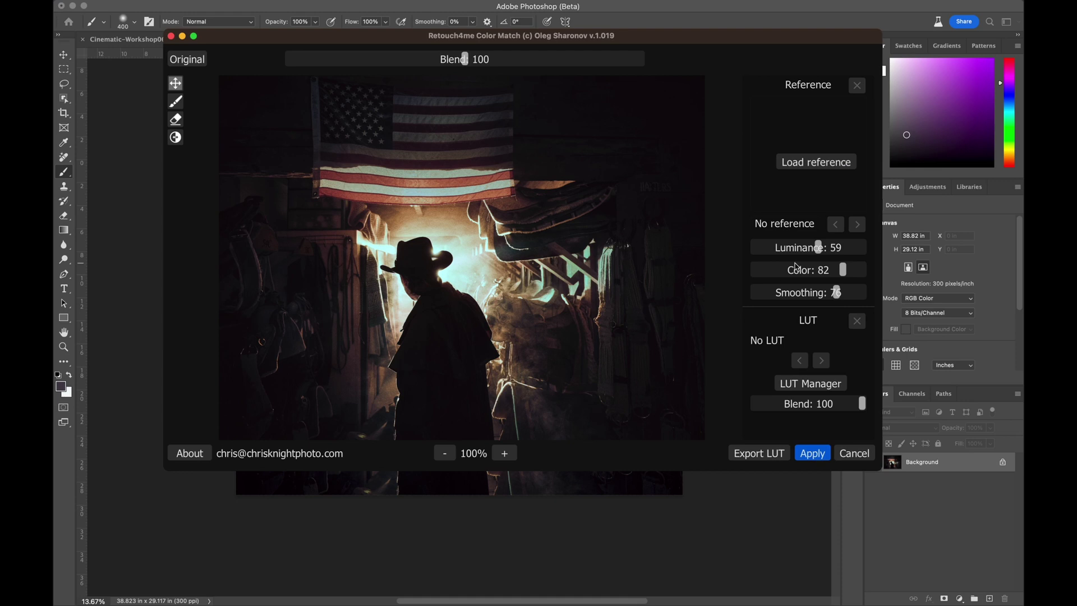
Step: Preview the fire-lit 6162.jpg and load it as the Color Match reference
left_click(808, 163)
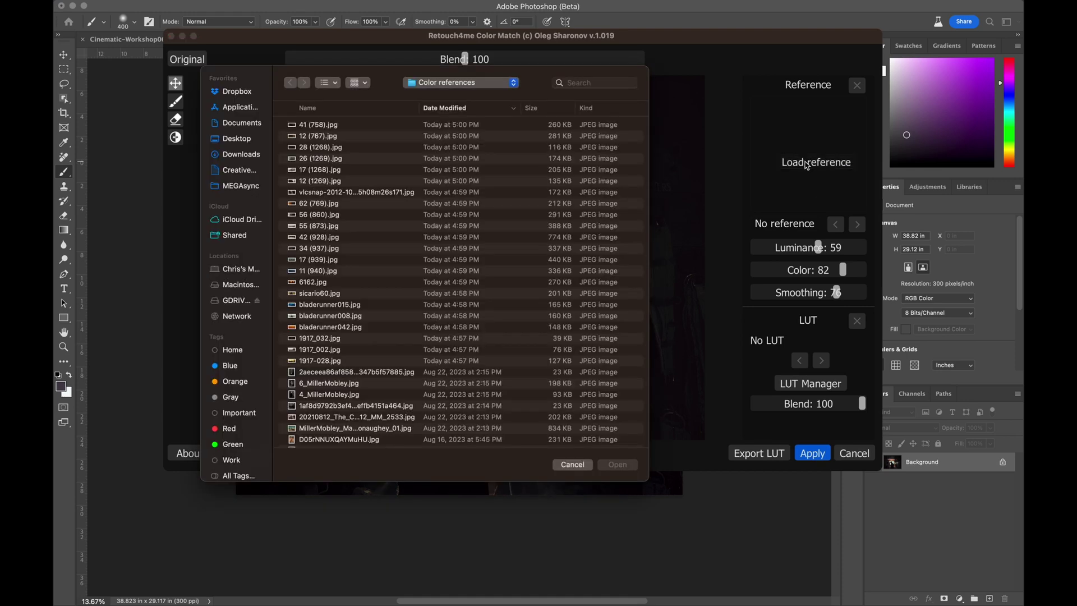
left_click(386, 283)
key("space")
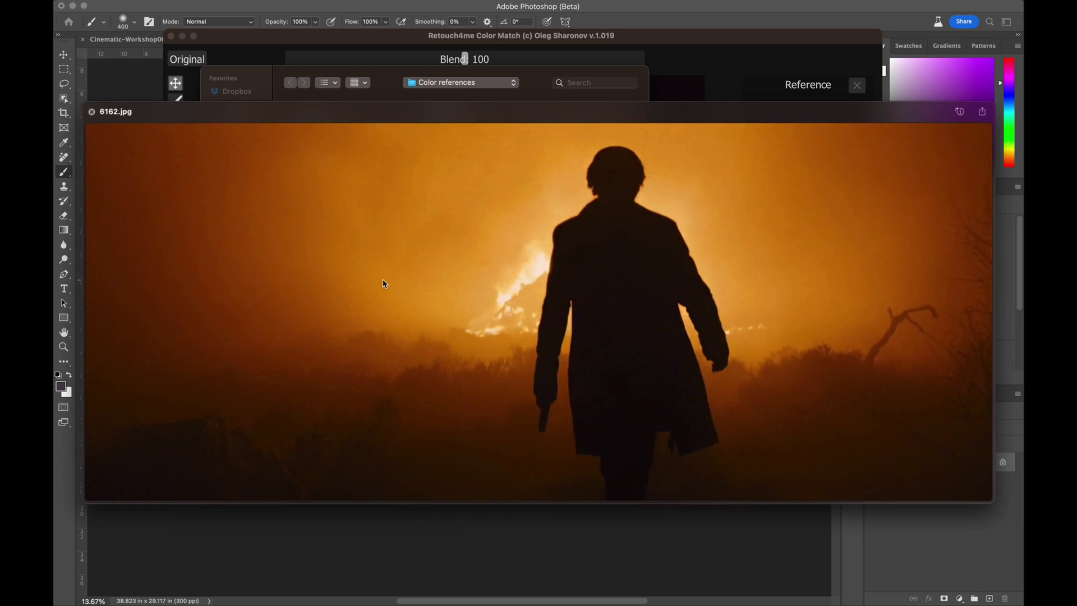
key("space")
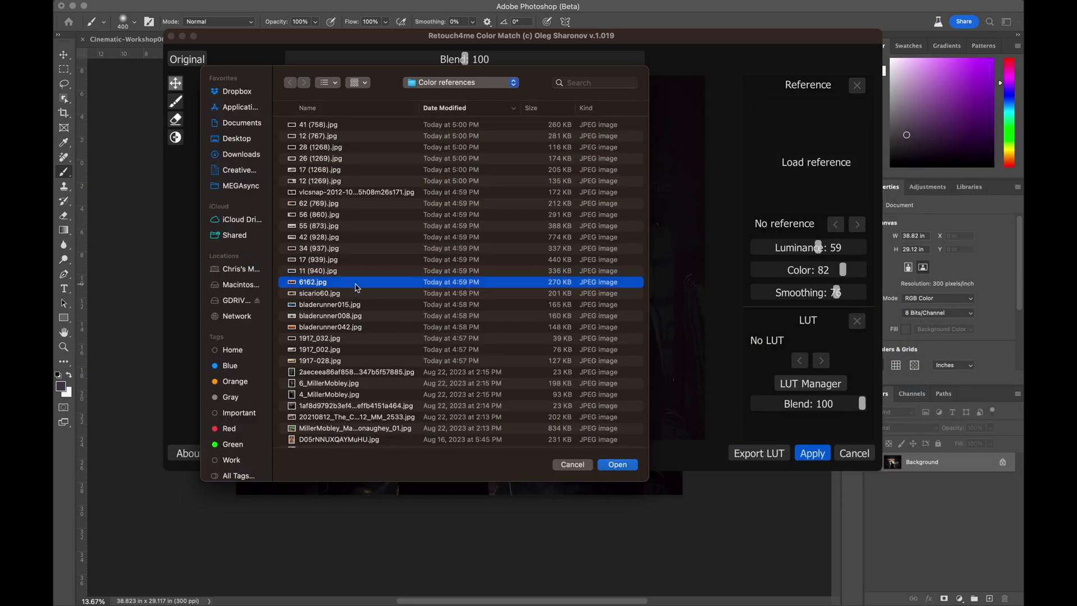
double_click(356, 287)
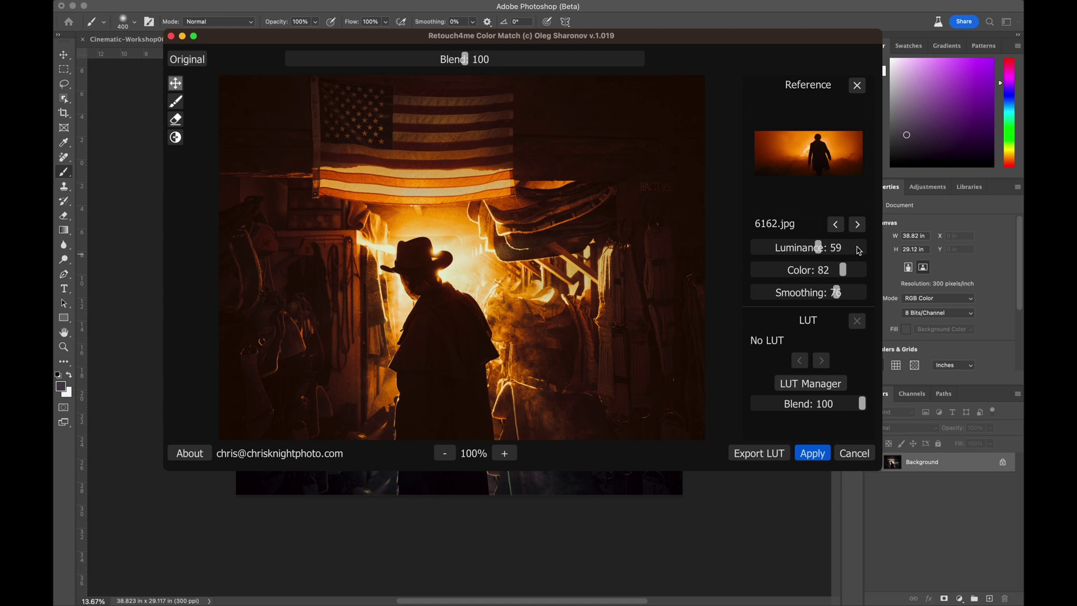
Step: Drag Color Match luminance down from 95 to 10 on the cowboy preview
left_click(858, 250)
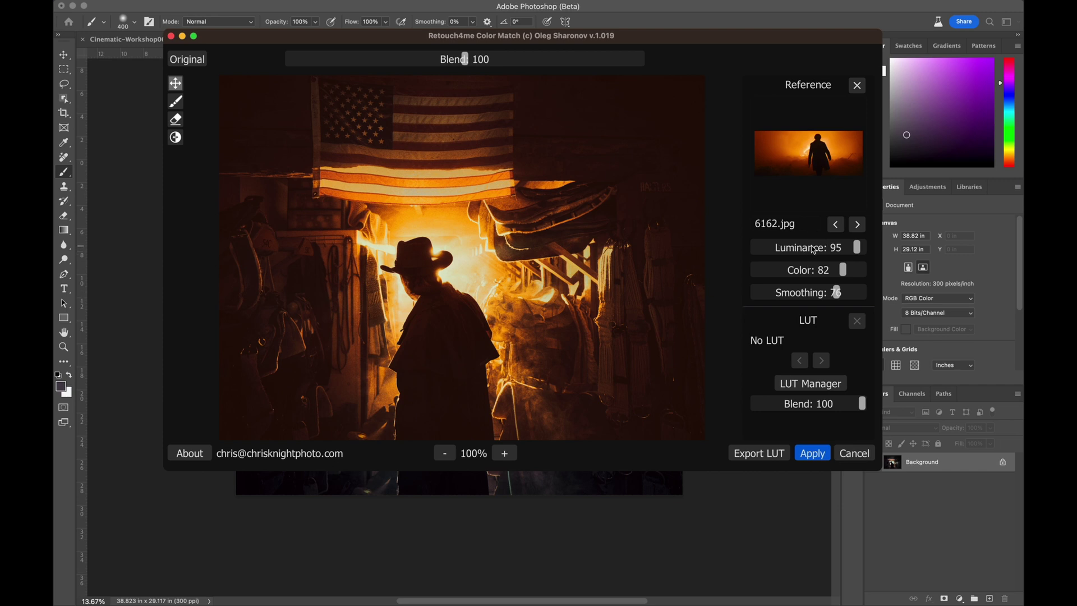
left_click_drag(813, 250, 792, 251)
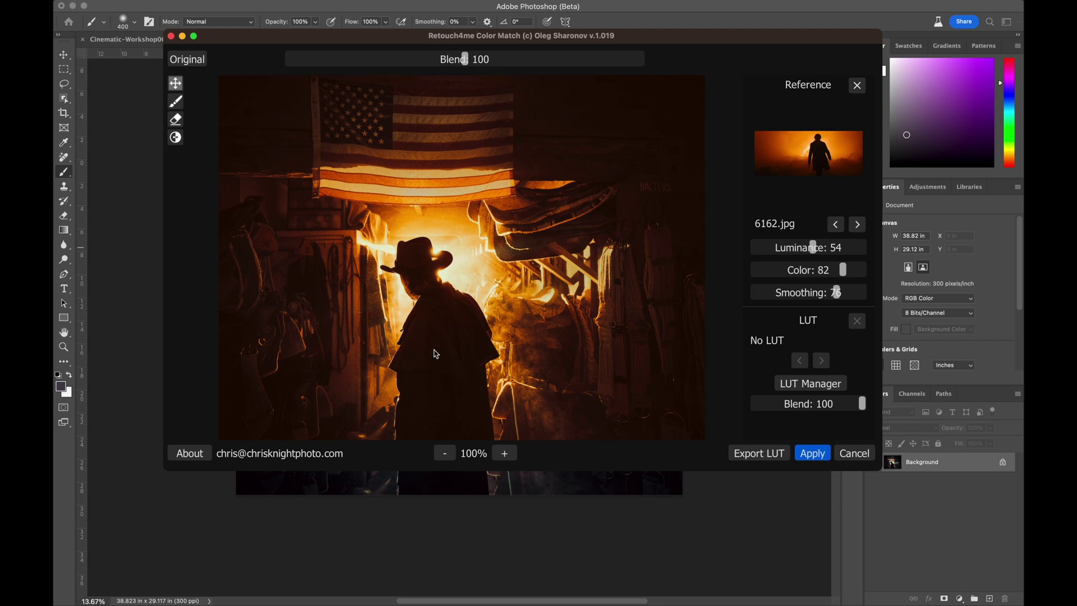
left_click_drag(842, 249, 770, 250)
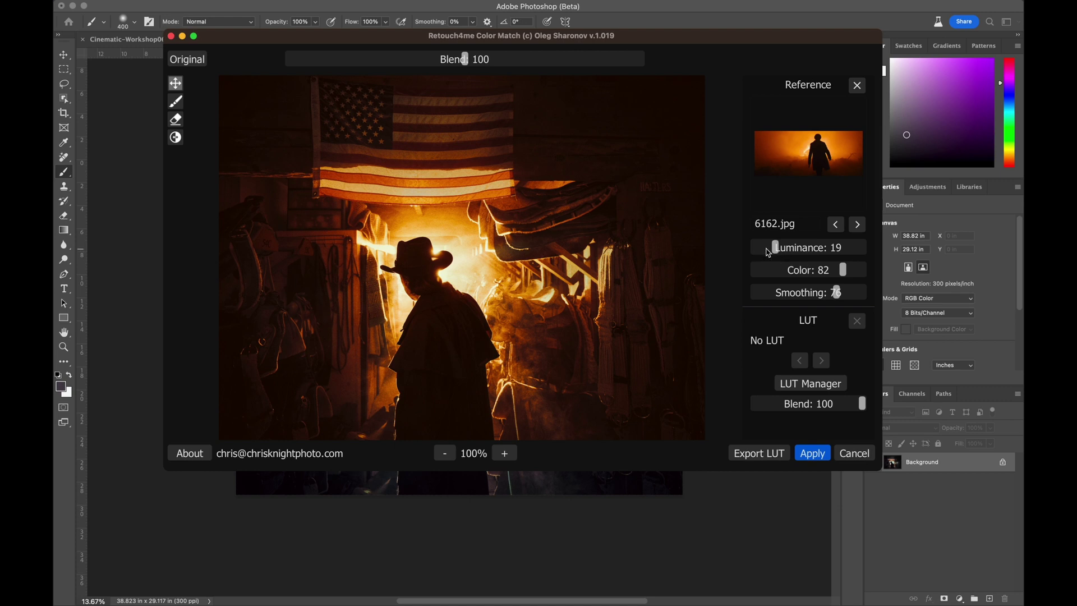
left_click_drag(769, 252, 759, 251)
Step: Set Color matching to 97 and bring Smoothing down to 0
left_click_drag(829, 276, 797, 271)
left_click(844, 273)
left_click(861, 271)
left_click(770, 293)
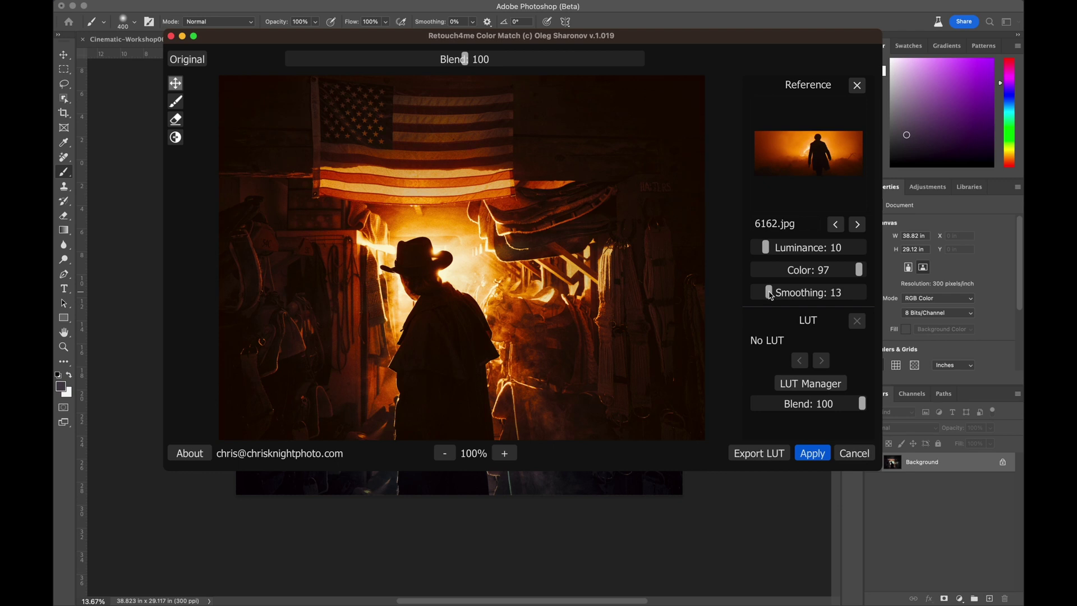
left_click(853, 295)
left_click(758, 295)
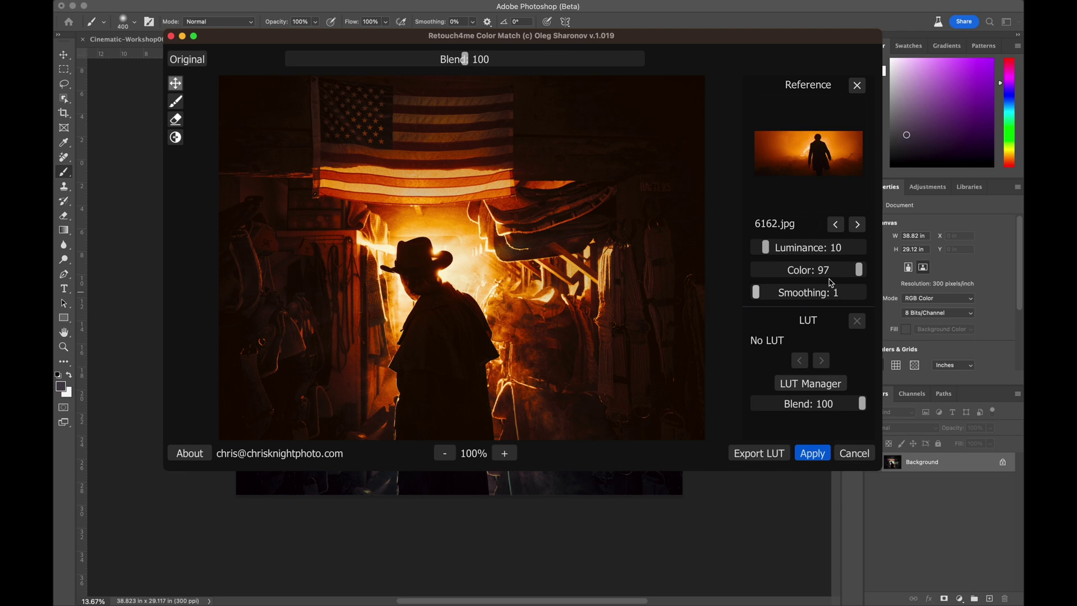
key("Left")
Step: Compare against the original image, then set Luminance matching to 16
left_click(195, 64)
left_click(800, 248)
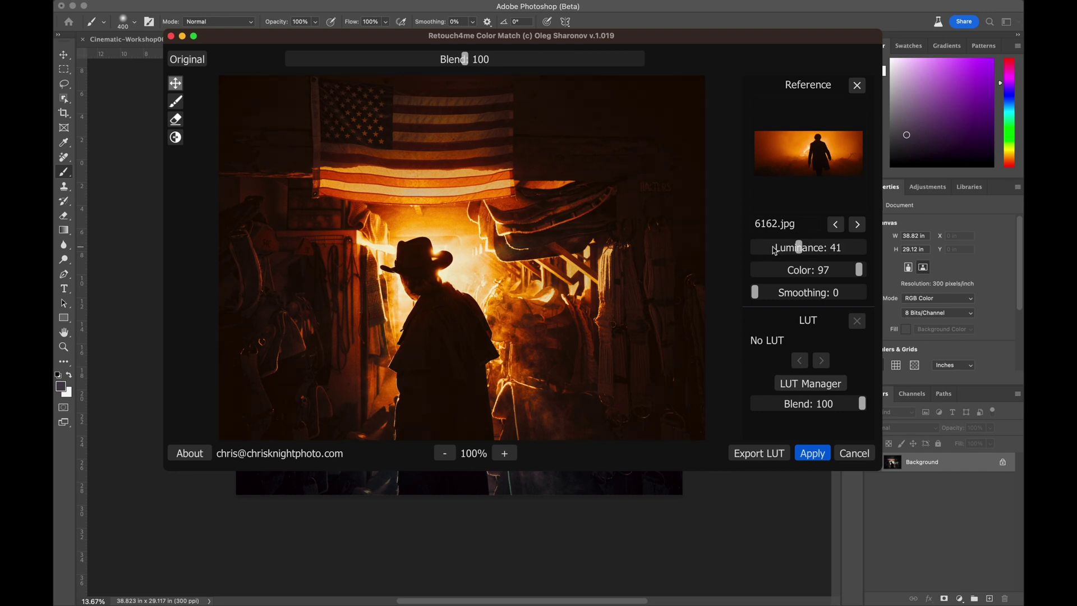
left_click(775, 250)
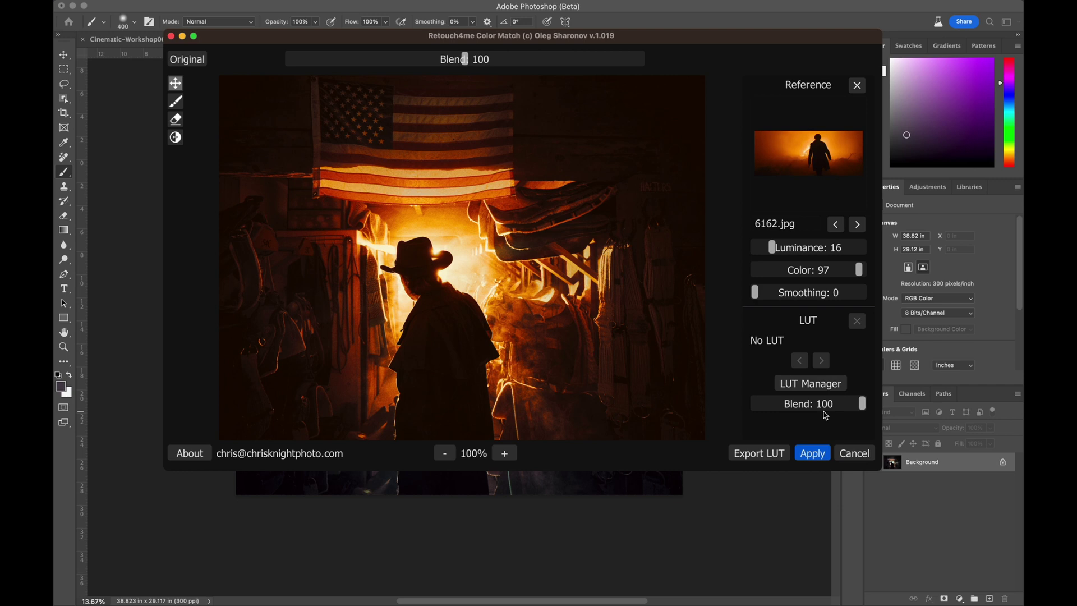
Step: Export the current colour match as the LUT file 'warm fire sunset.cube'
left_click(764, 454)
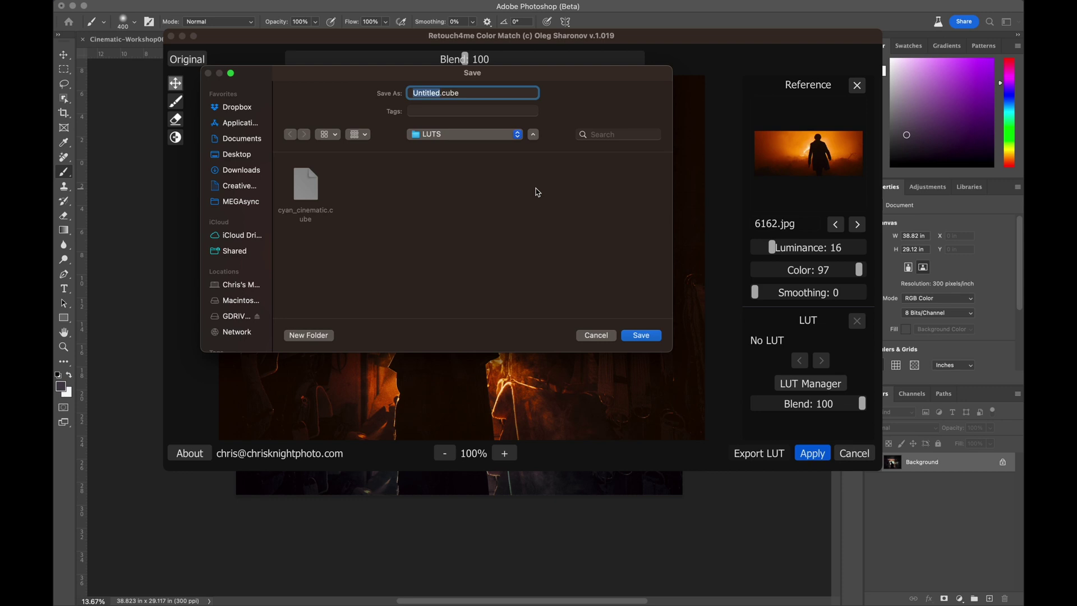
type("warm fire sunset")
key("Return")
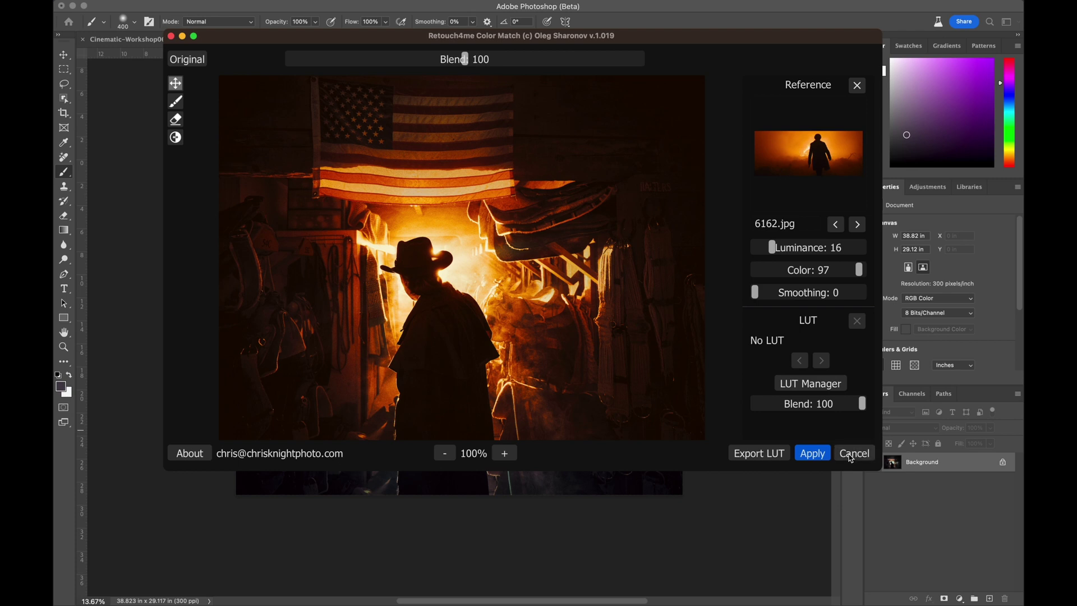
Step: Close Color Match without applying and add a Color Lookup adjustment layer above Background
left_click(851, 454)
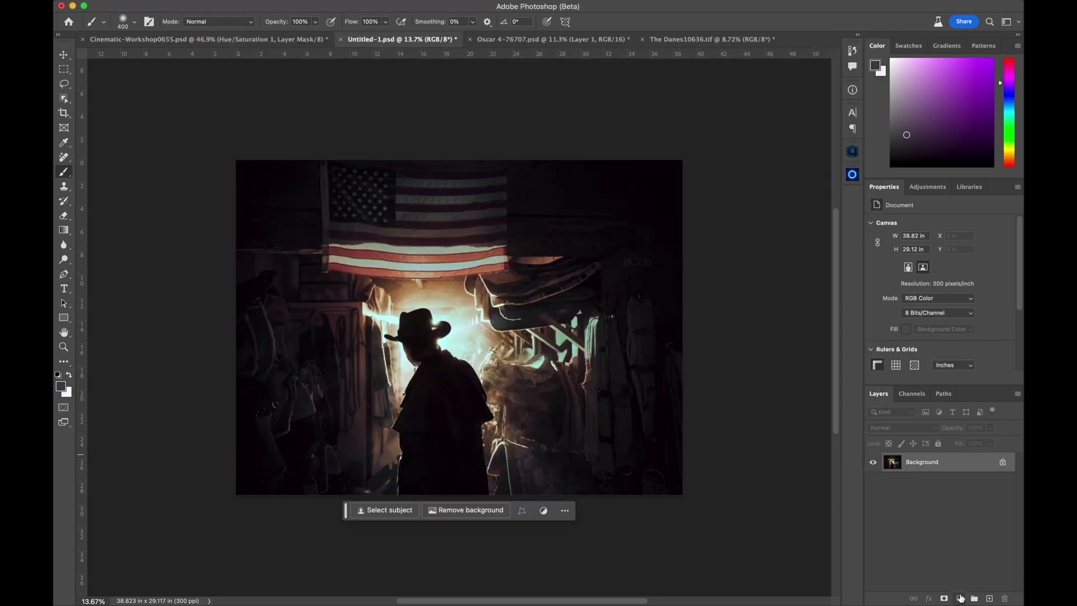
left_click(960, 599)
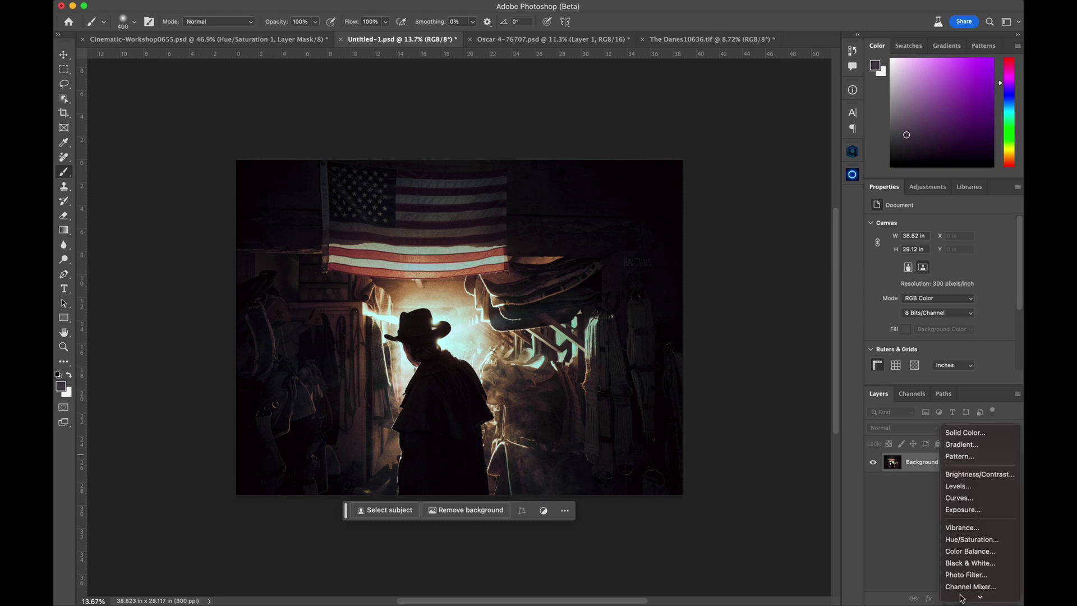
scroll(962, 598, "down", 3)
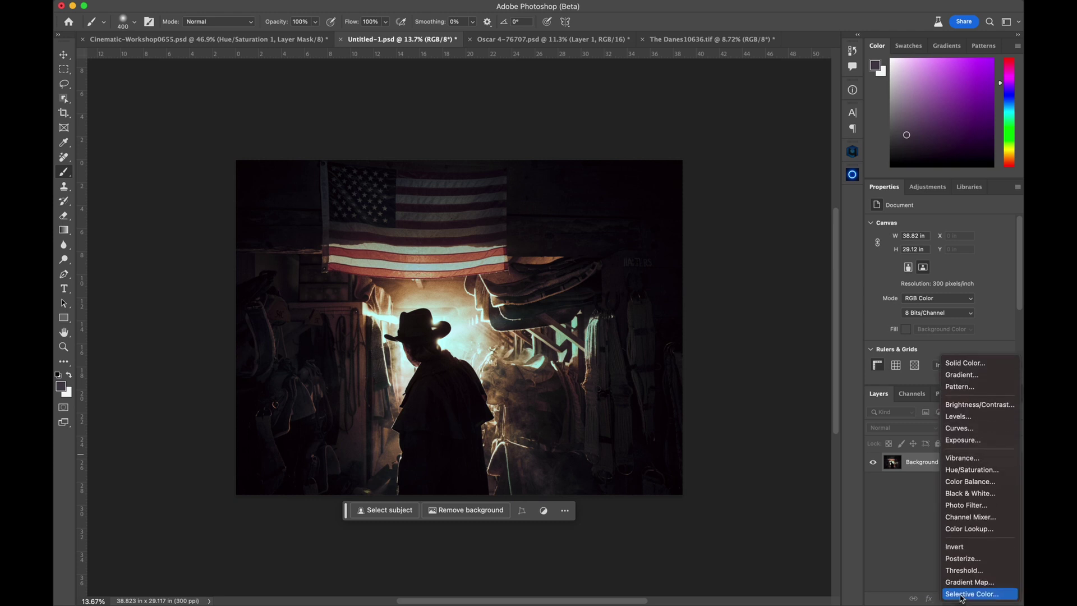
key("Escape")
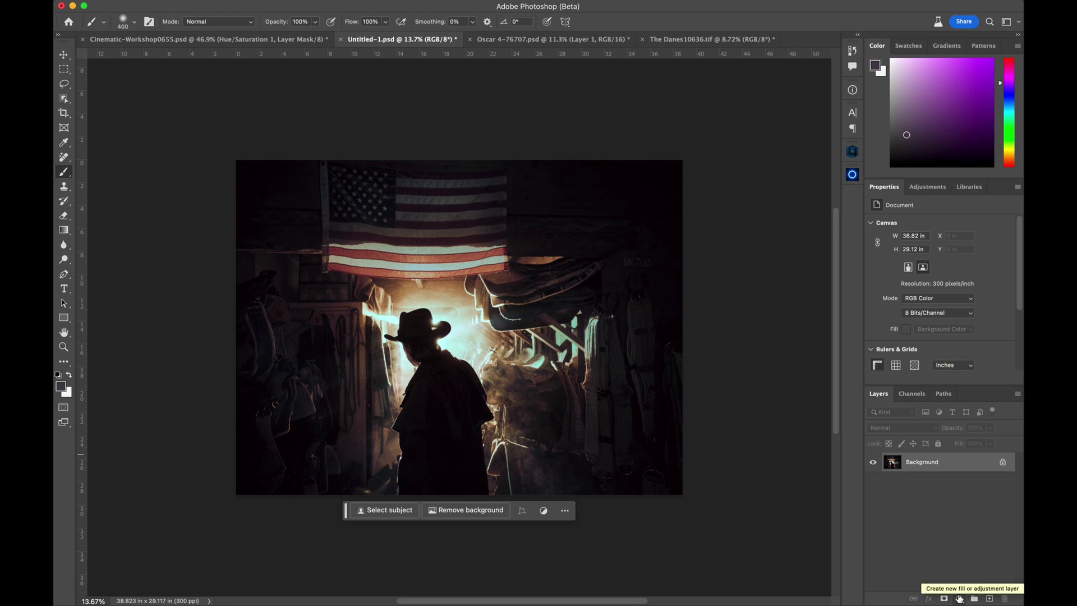
left_click(960, 599)
scroll(962, 587, "down", 3)
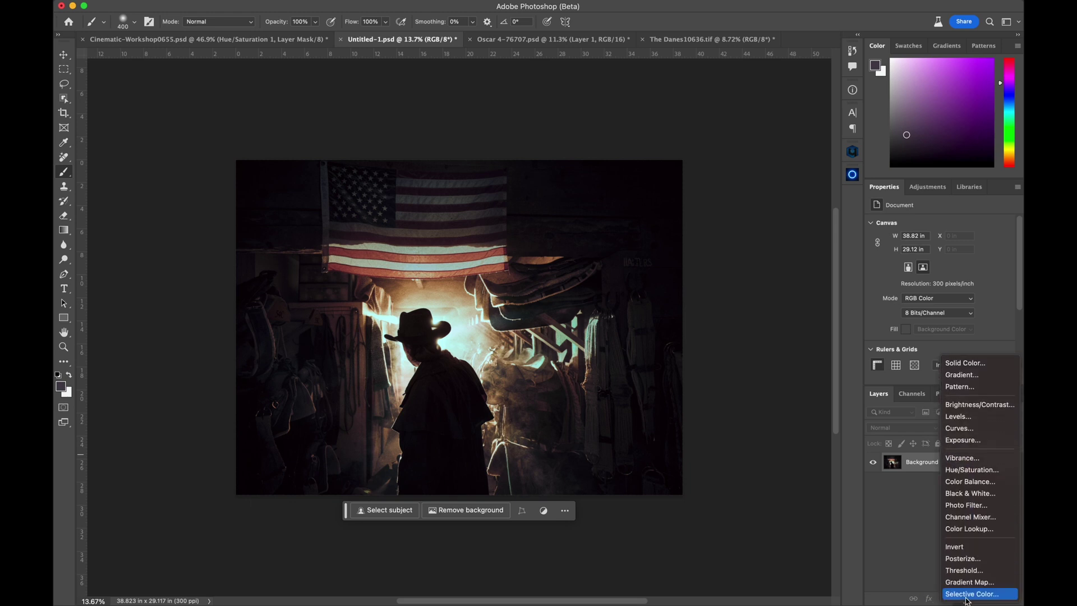
left_click(973, 534)
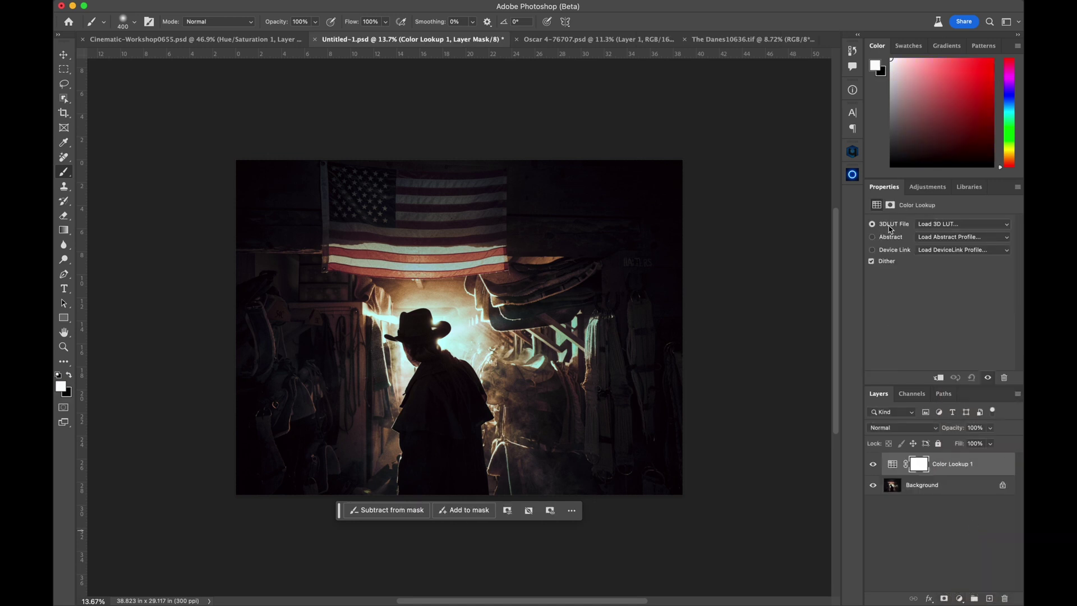
Step: Load warm fire sunset.cube from the LUTS folder into Color Lookup 1
left_click(951, 224)
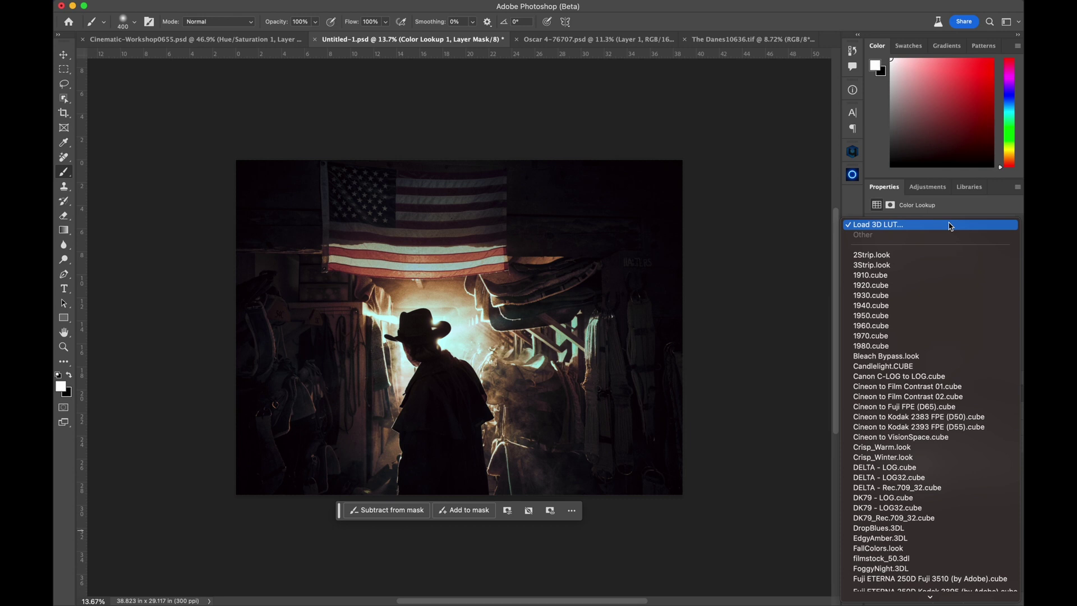
left_click(951, 225)
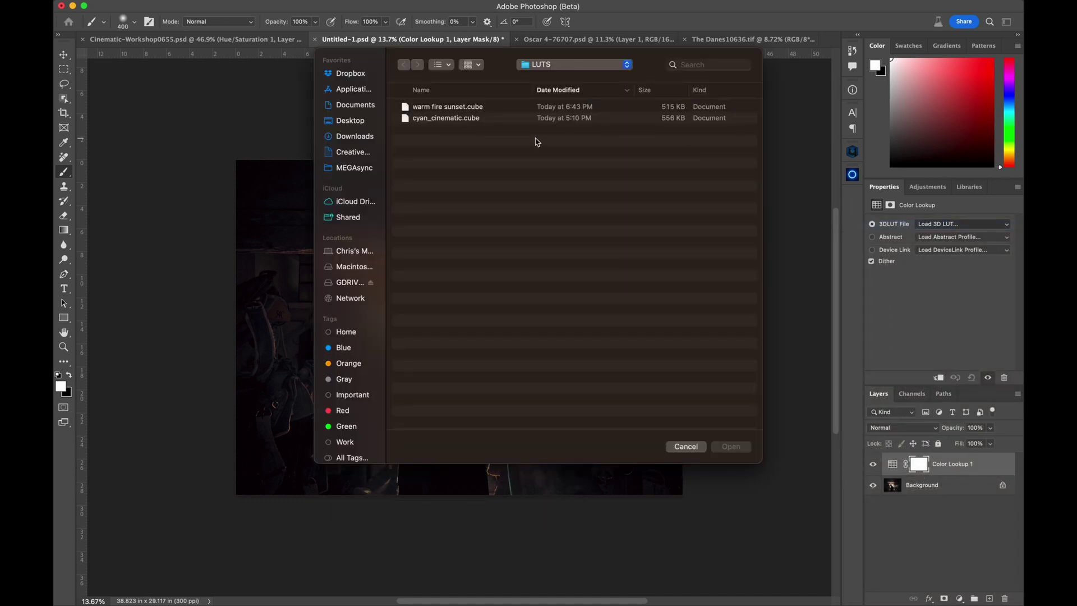
double_click(463, 111)
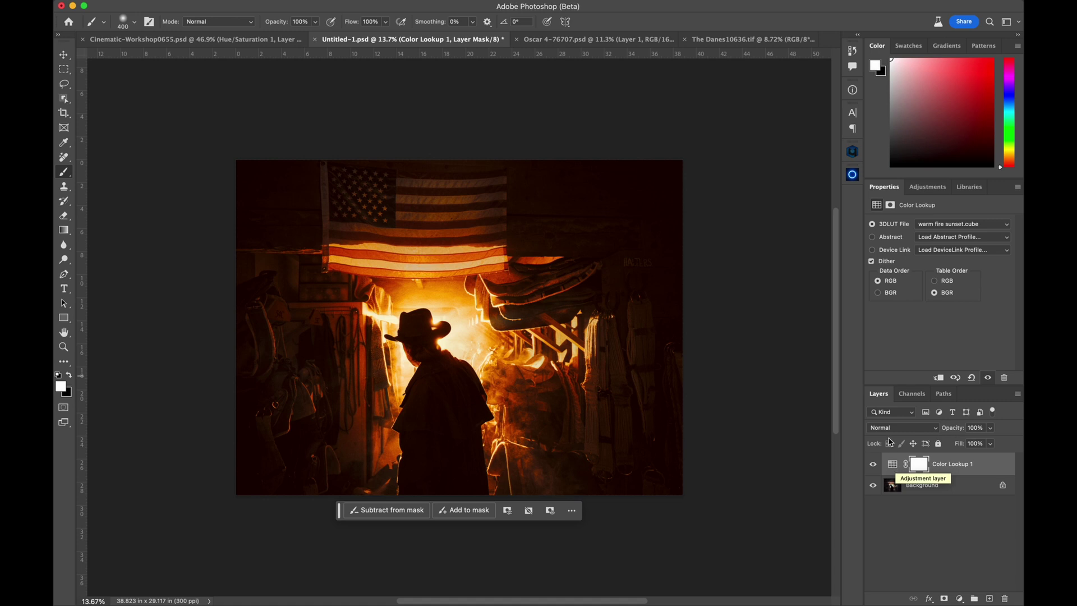
Step: Set Color Lookup 1 to Luminosity blend mode and toggle it to compare
left_click(887, 429)
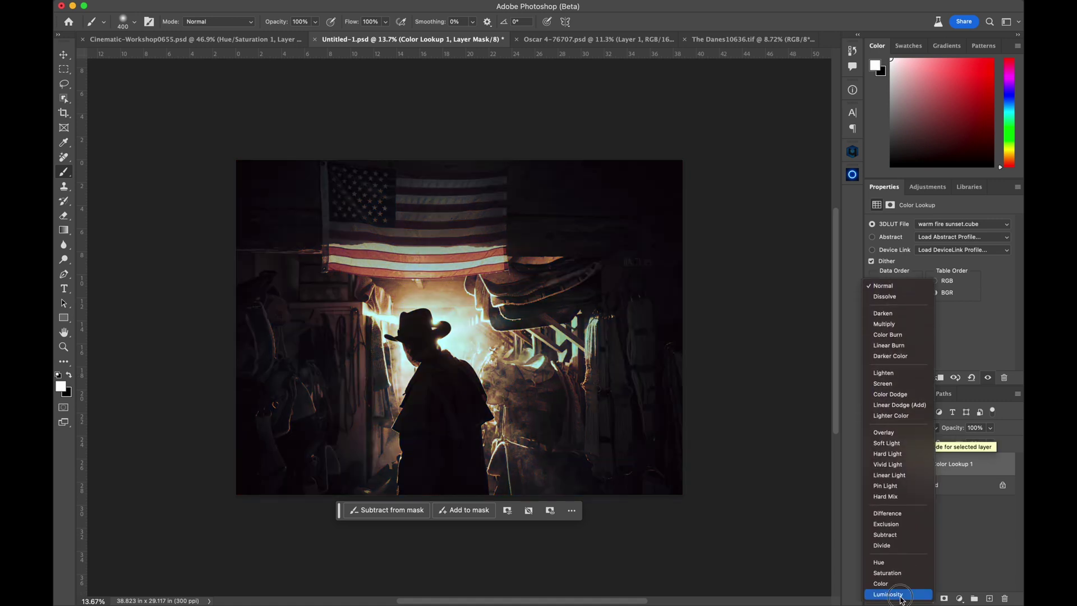
left_click(900, 594)
left_click(872, 465)
left_click(871, 464)
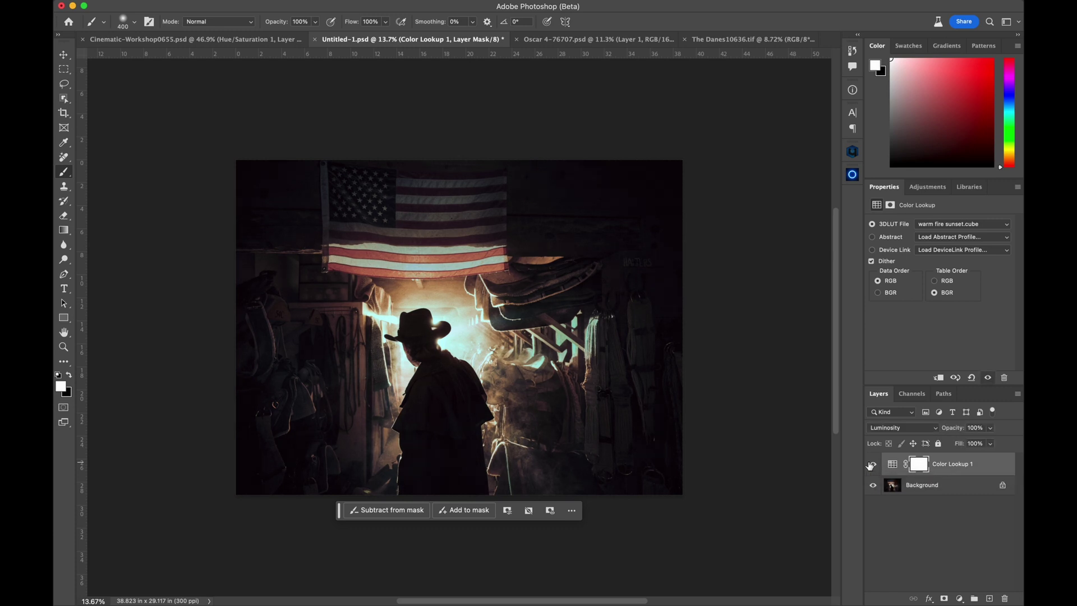
Step: Duplicate Color Lookup 1 and set the copy's blend mode to Color
key("super+j")
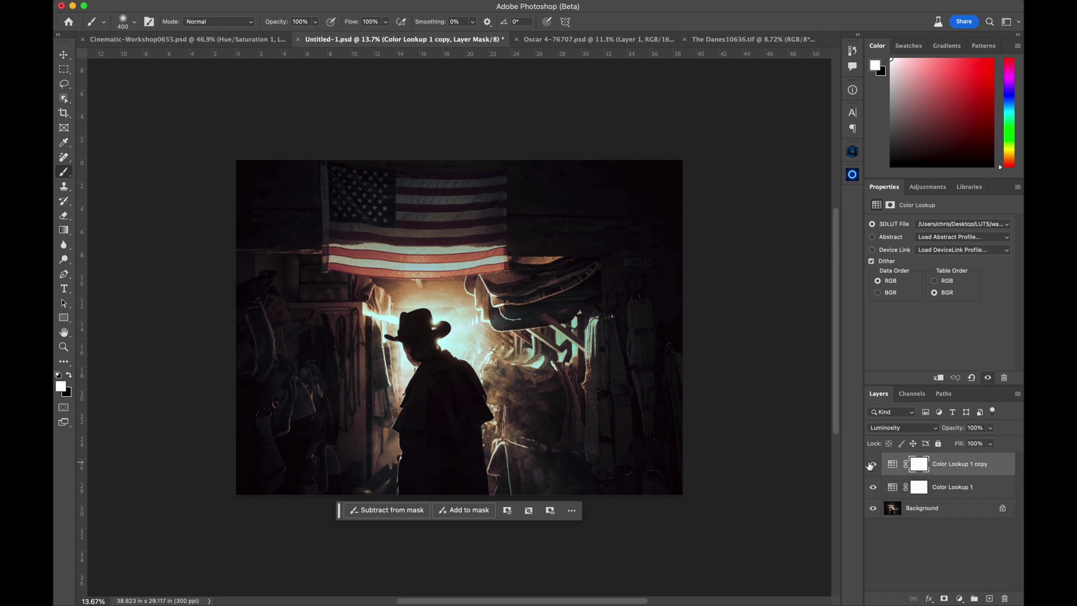
left_click(896, 428)
left_click(894, 419)
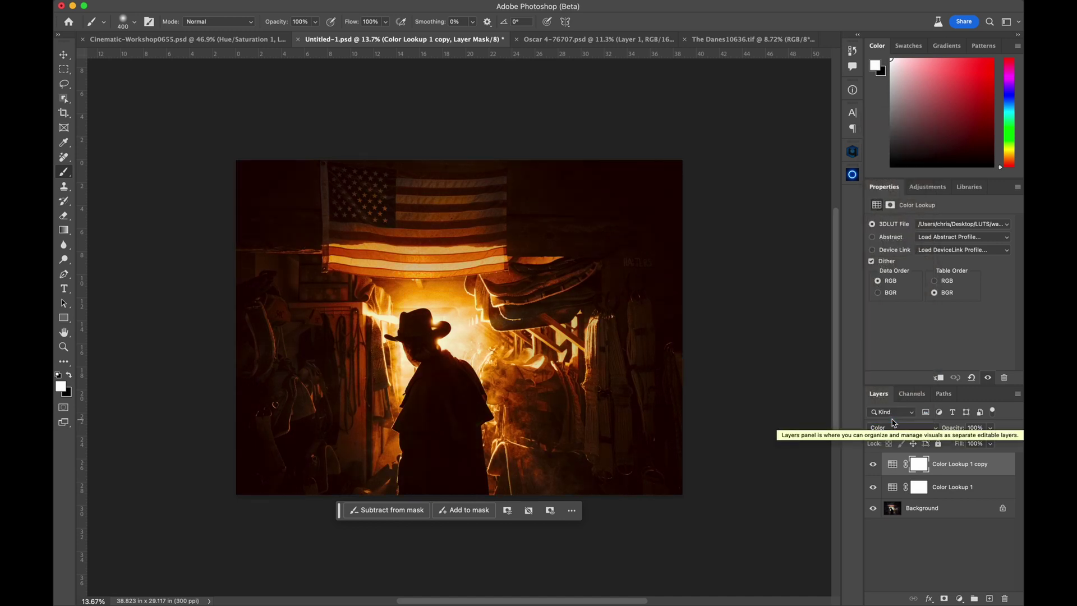
left_click(869, 465)
left_click(870, 466)
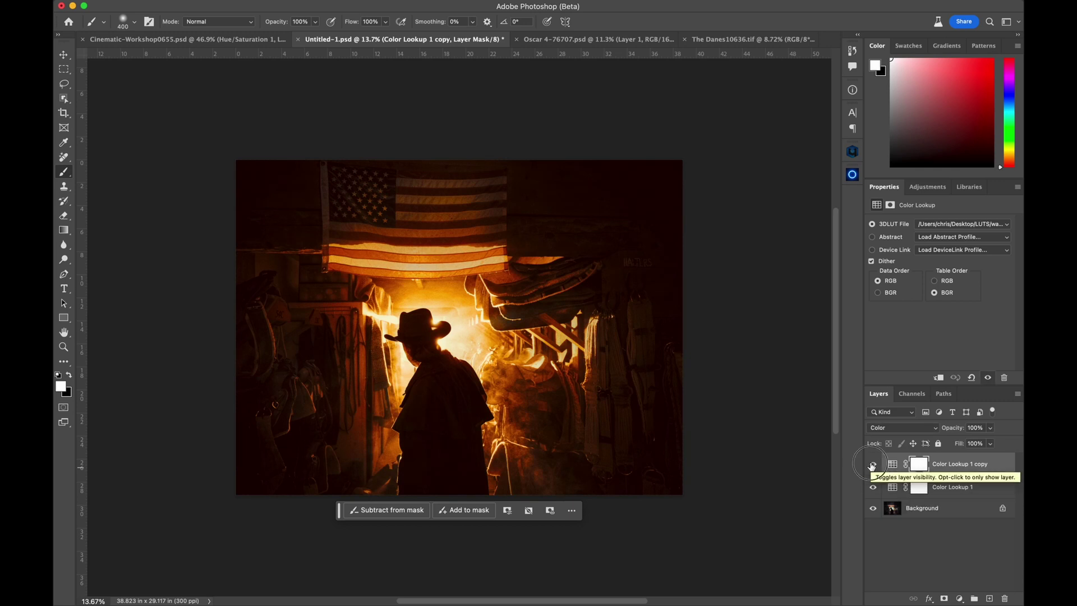
Step: Lower the Color Lookup 1 copy's opacity to 70%
left_click(954, 486)
left_click(991, 427)
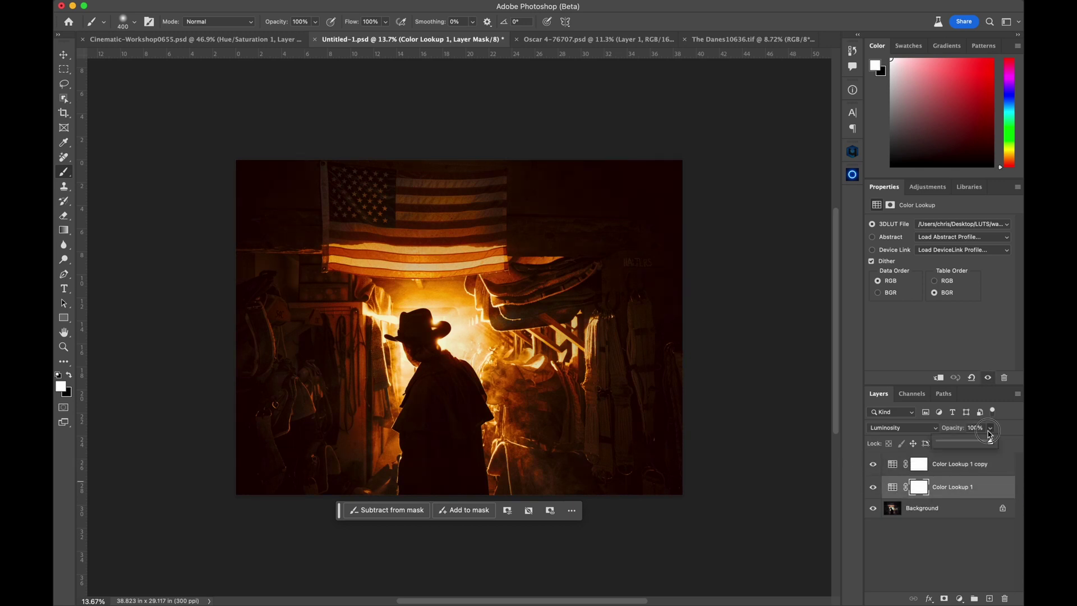
left_click(966, 465)
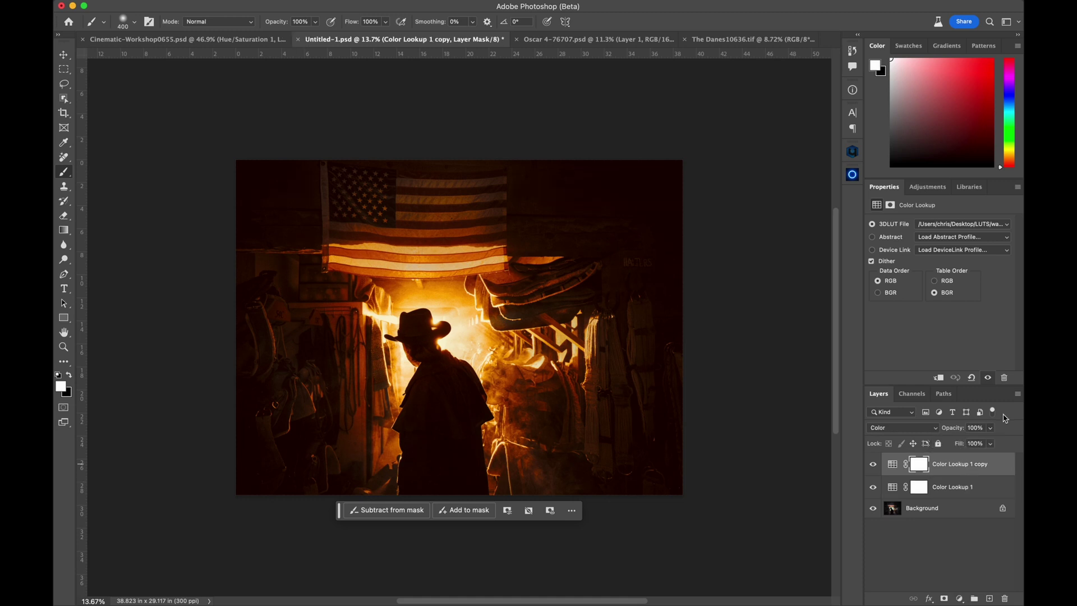
left_click(990, 428)
left_click_drag(988, 440, 975, 443)
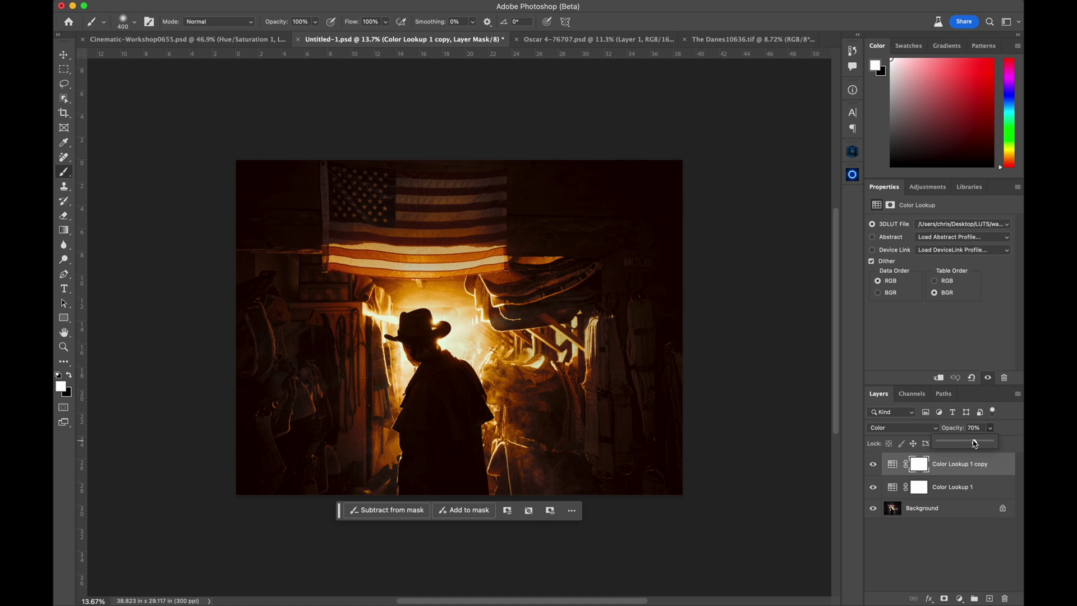
Step: Target the copy's layer mask with a black brush enlarged to 1500
left_click(873, 464)
left_click(873, 465)
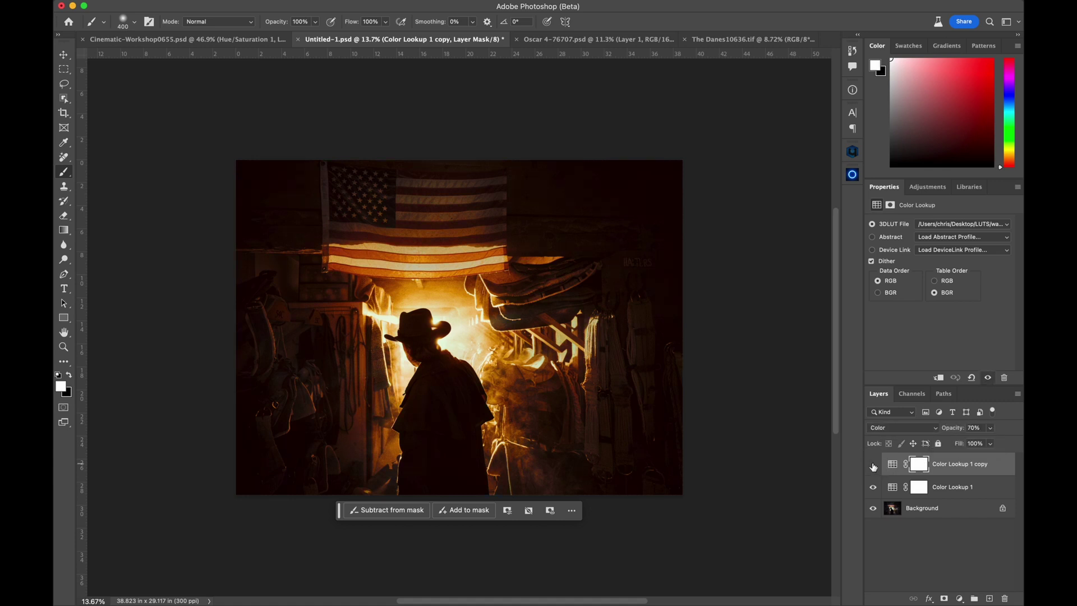
left_click(873, 464)
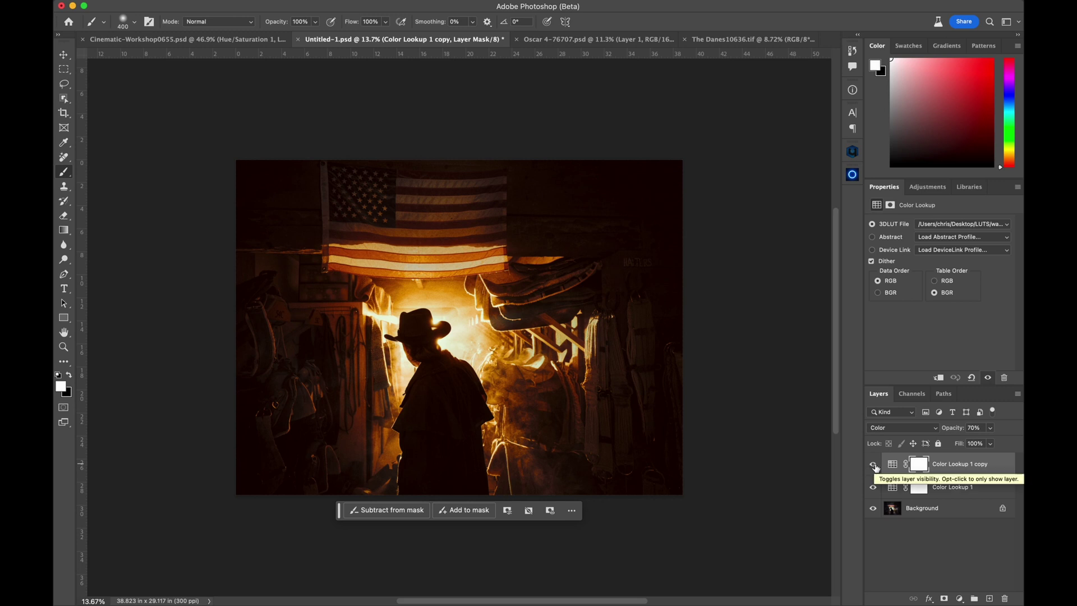
left_click(916, 464)
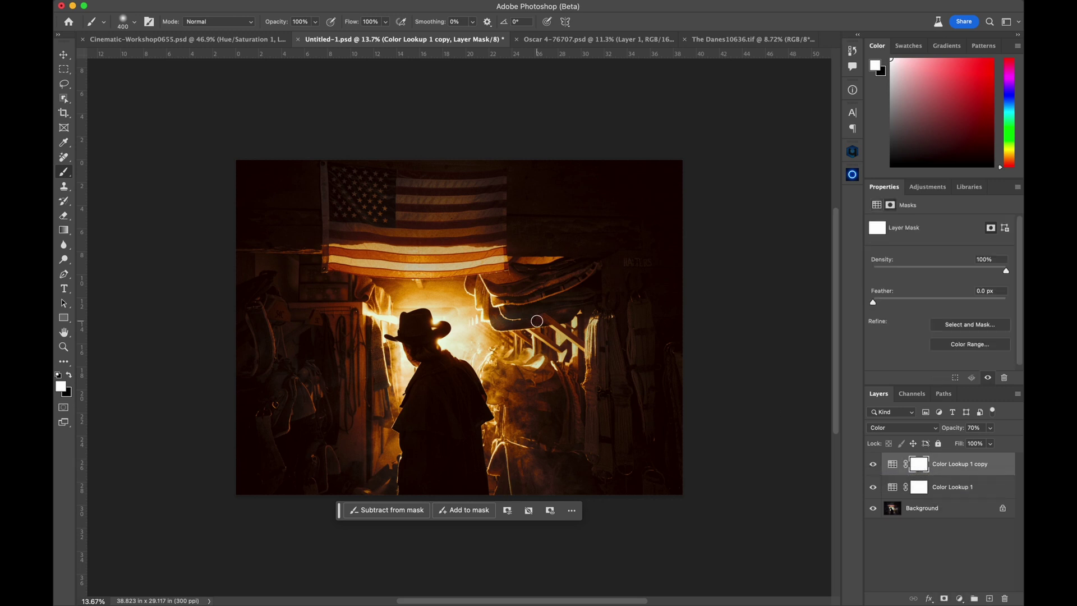
key("bracketright")
key("bracketright")
key("bracketright")
key("bracketright")
key("bracketright")
key("bracketright")
key("bracketright")
key("bracketright")
key("bracketright")
key("bracketright")
key("bracketright")
key("x")
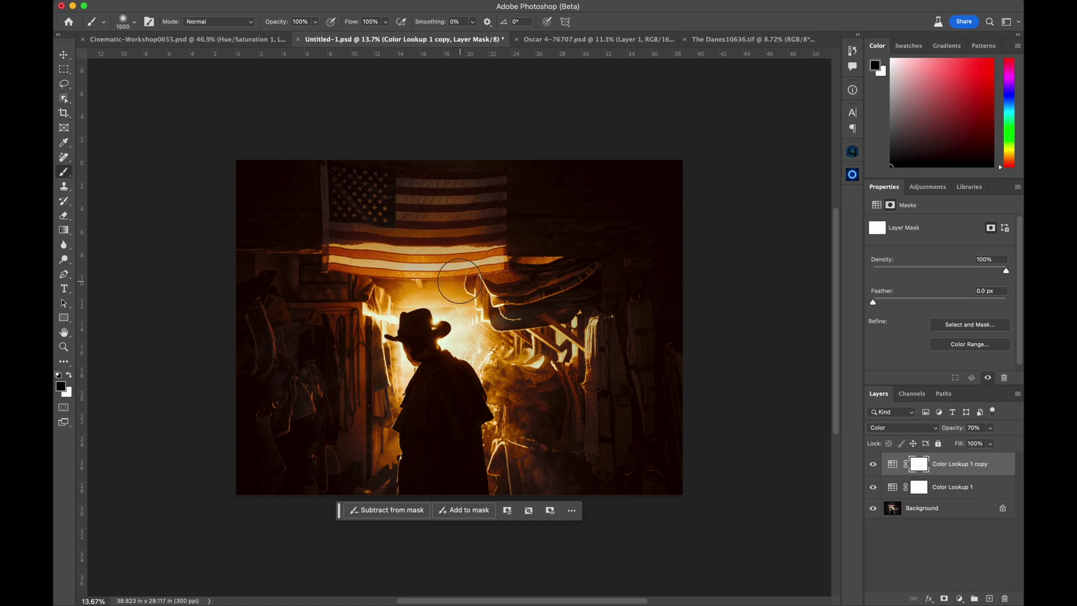
mouse_move(459, 280)
left_mouse_down()
mouse_move(394, 241)
mouse_move(352, 246)
mouse_move(483, 238)
mouse_move(560, 273)
left_mouse_up()
key("ctrl+z")
Step: Paint the mask over the flag at 18% brush opacity, then switch to Oscar 4-76707.psd
left_click(315, 21)
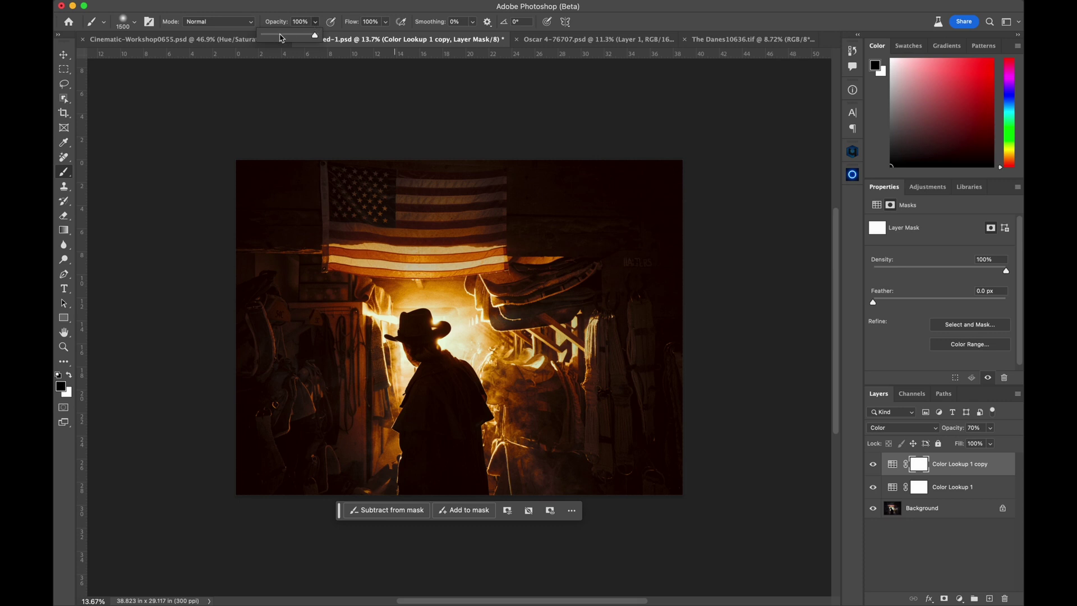
left_click_drag(281, 38, 271, 35)
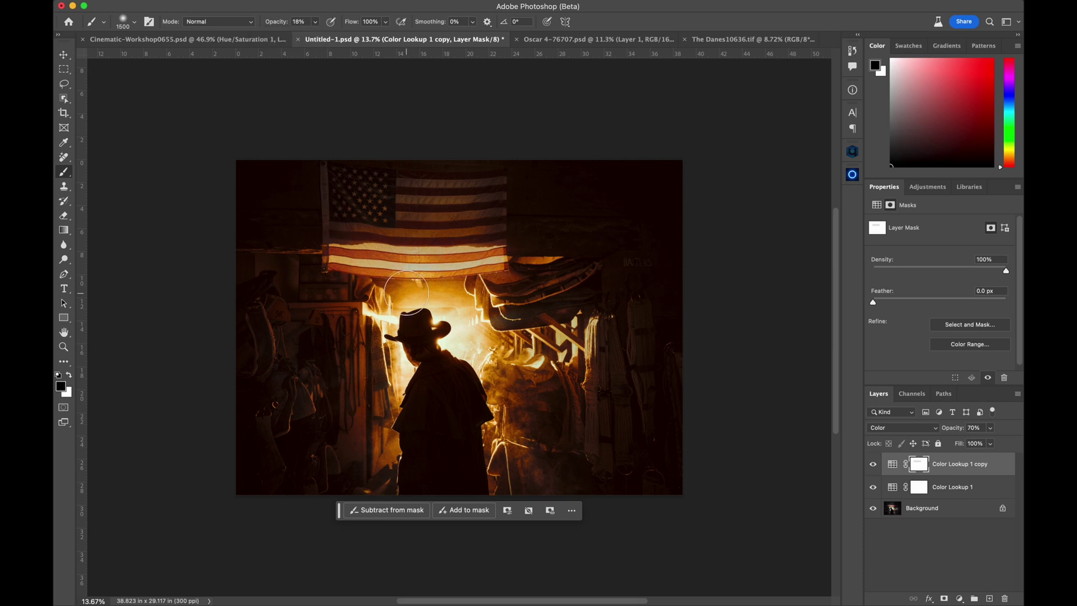
mouse_move(323, 231)
left_mouse_down()
mouse_move(497, 230)
mouse_move(380, 247)
mouse_move(493, 247)
mouse_move(331, 251)
mouse_move(505, 250)
left_mouse_up()
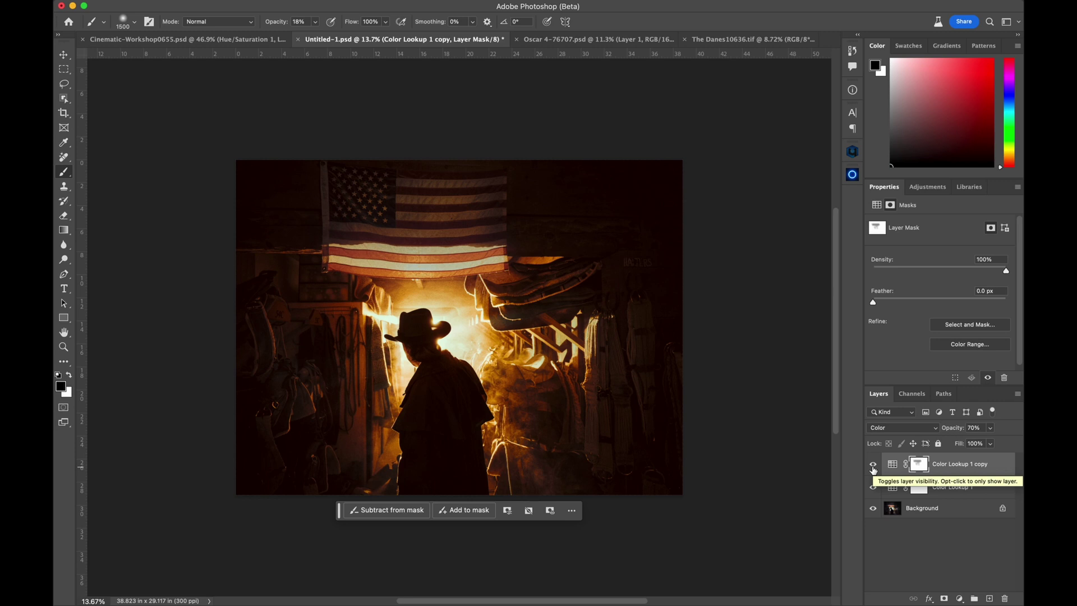
left_click(593, 39)
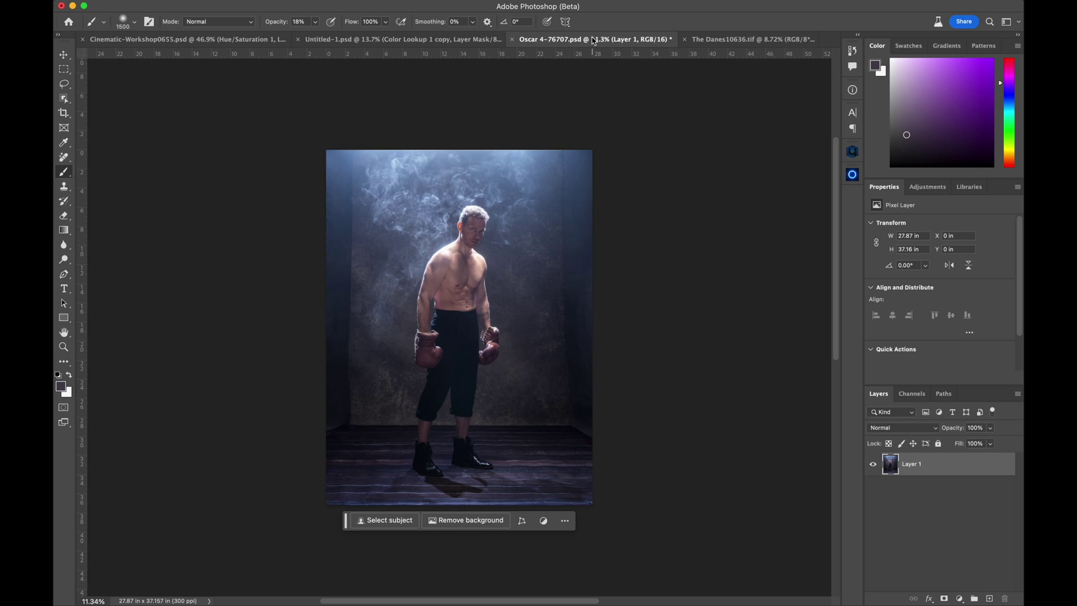
Step: Launch Retouch4me Color Match on the boxer photo from the Filter menu
left_click(322, 0)
mouse_move(376, 296)
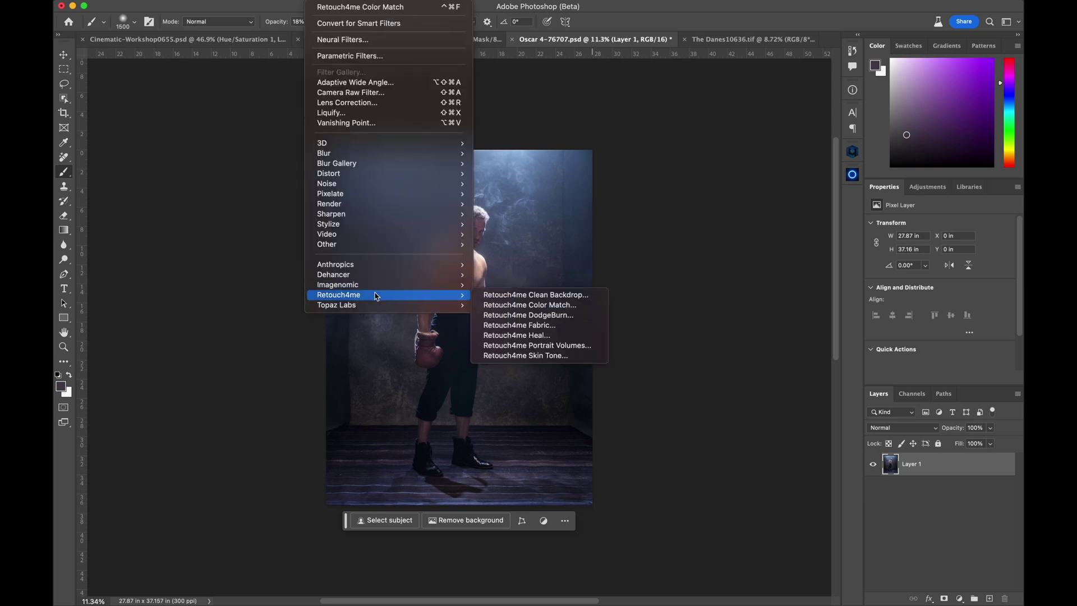
left_click(527, 305)
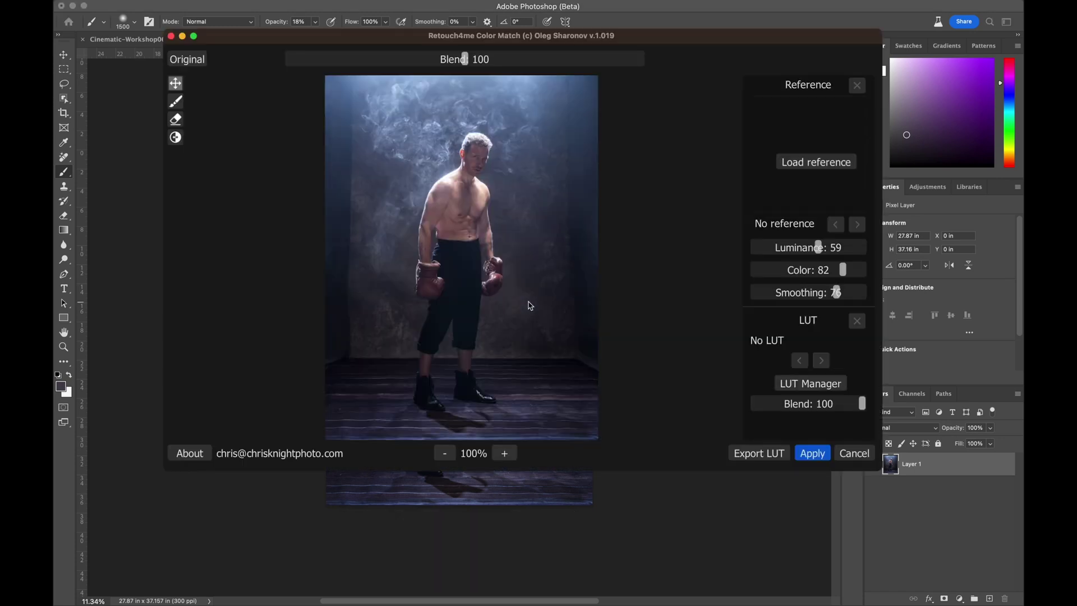
Step: Preview the reference images and load 04-tilda-1.jpg as the colour reference
left_click(808, 166)
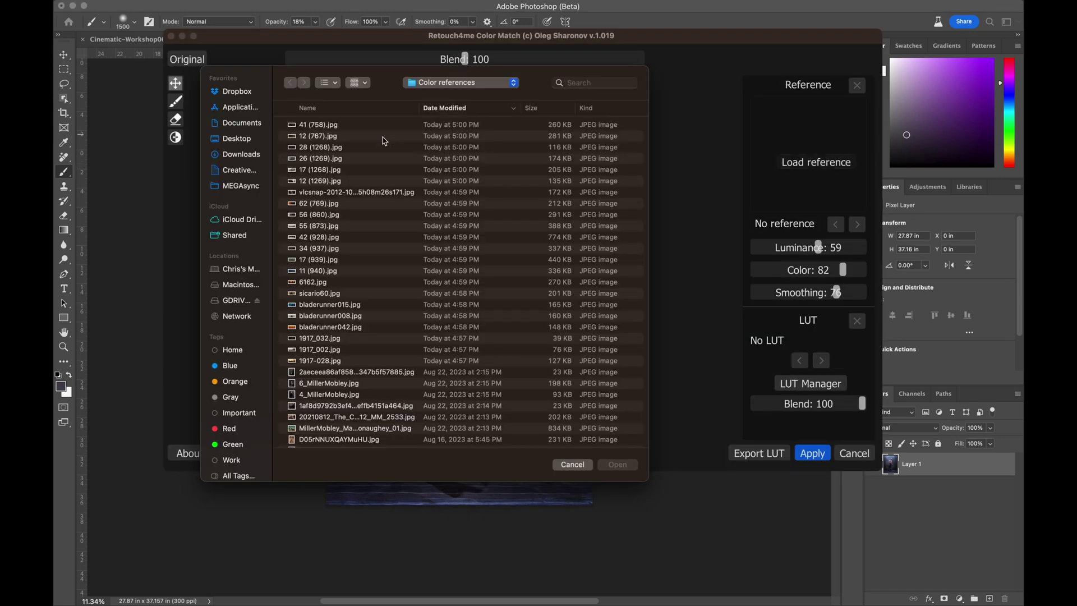
left_click(352, 127)
key("space")
key("Down")
key("Down")
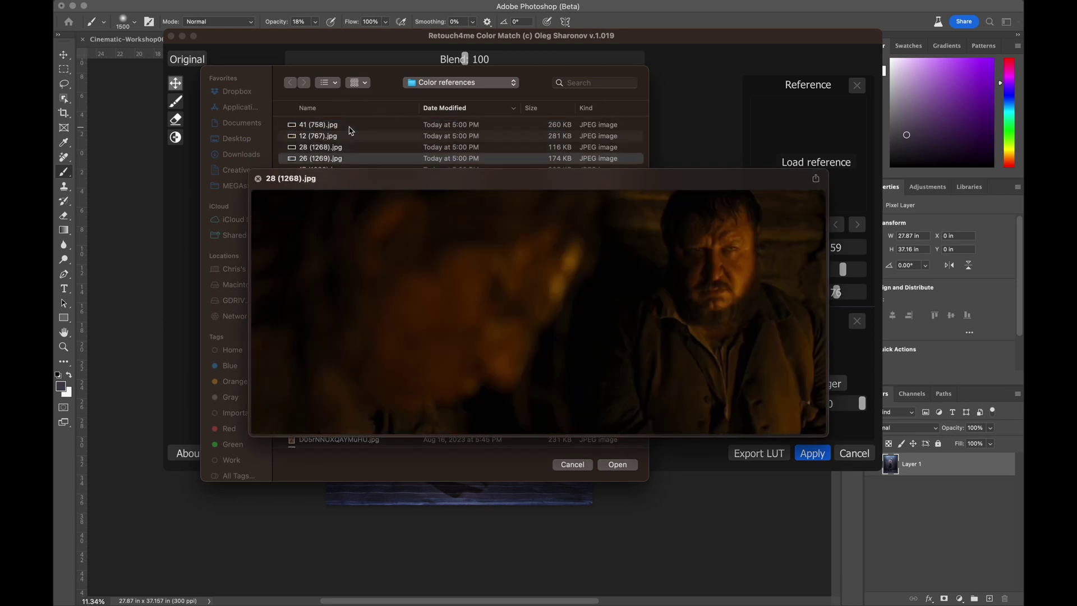
key("Down")
key("Down")
key("Down")
key("Down")
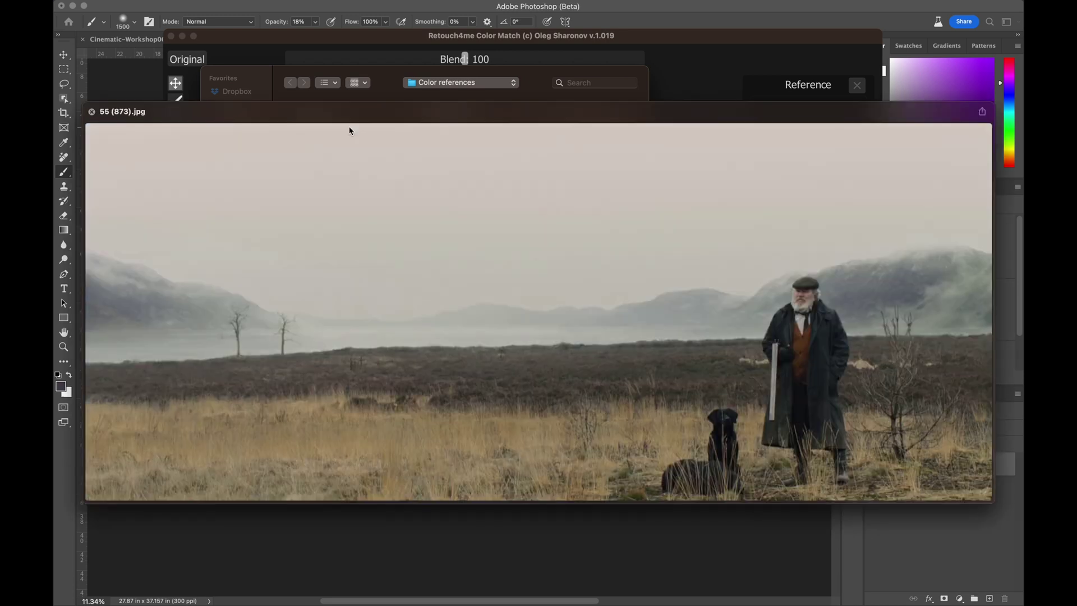
key("Down")
key("Down")
key("Down")
key("Down")
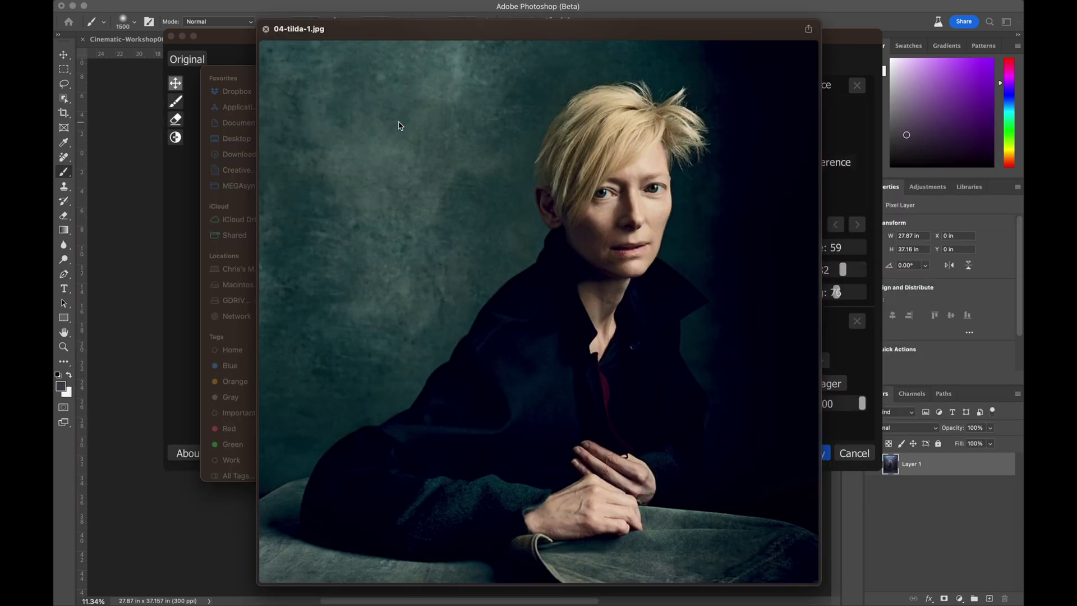
key("space")
key("space")
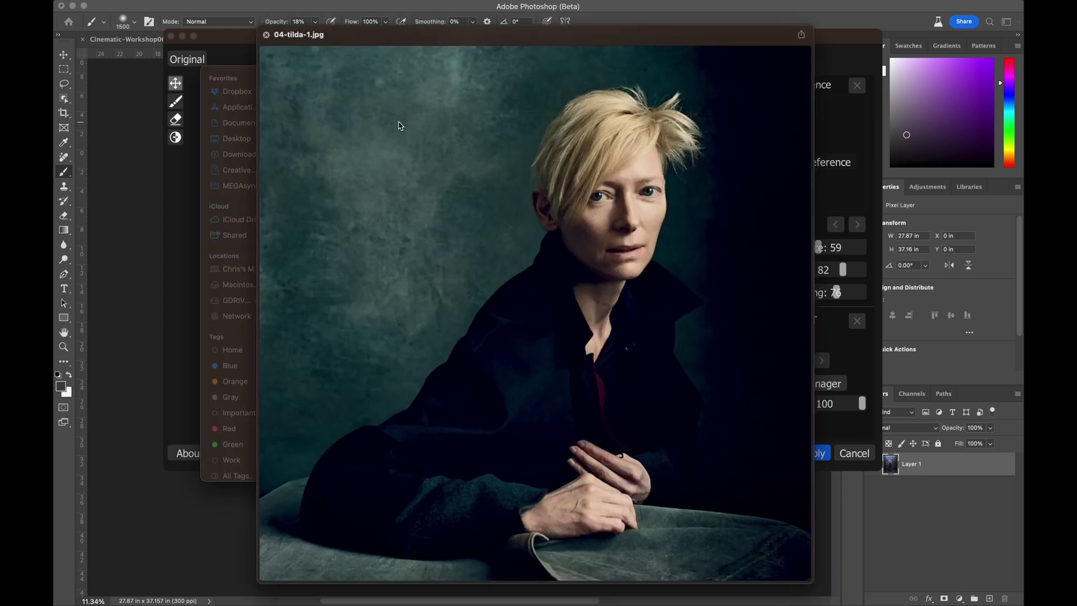
key("space")
left_click(616, 463)
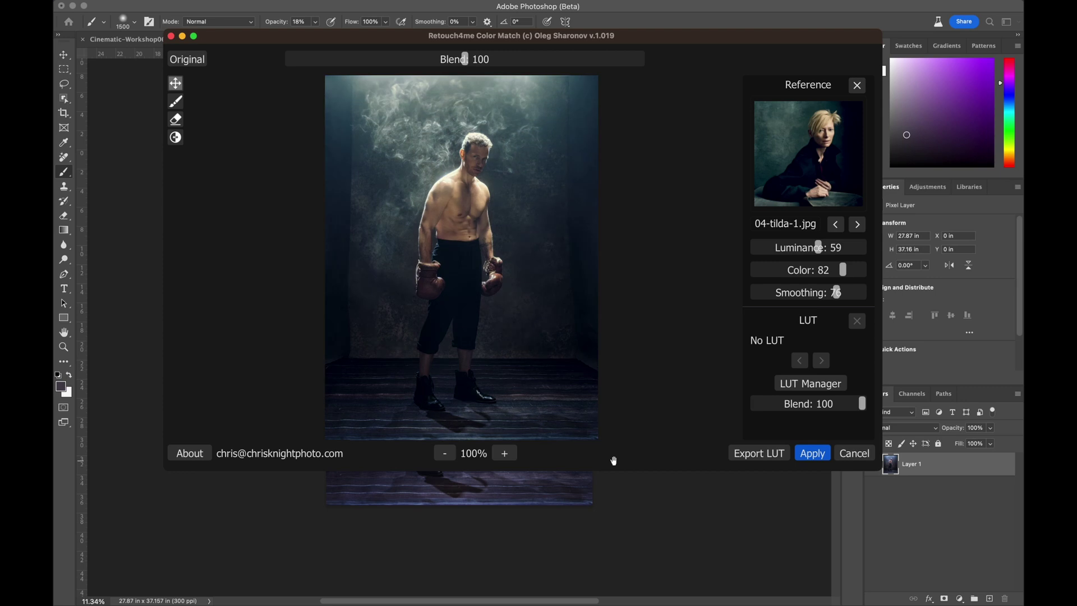
Step: Cycle through the reference images to compare their grades on the boxer
left_click(858, 225)
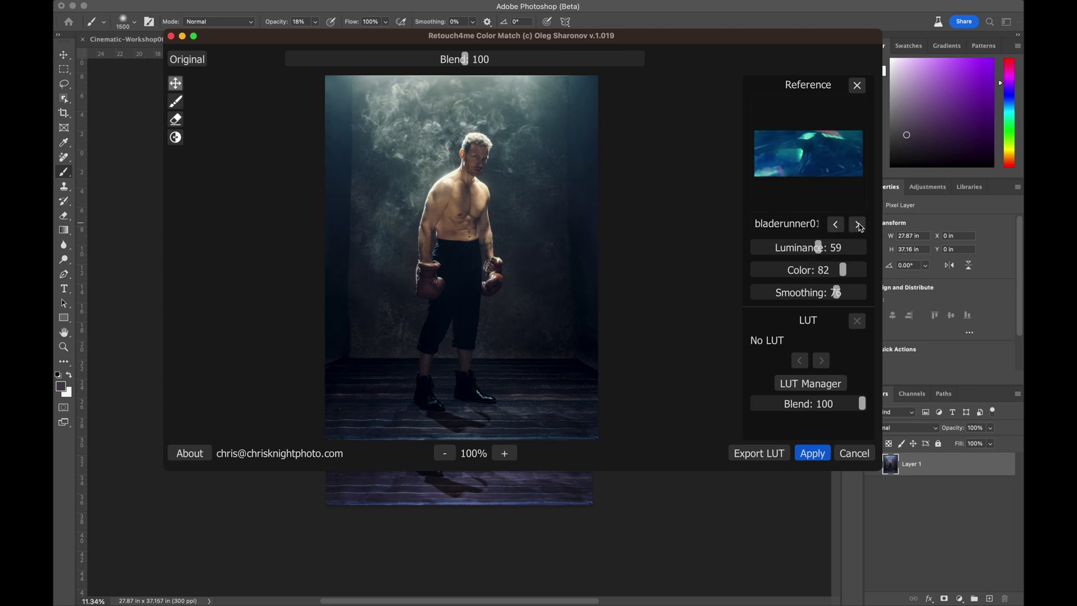
left_click(859, 225)
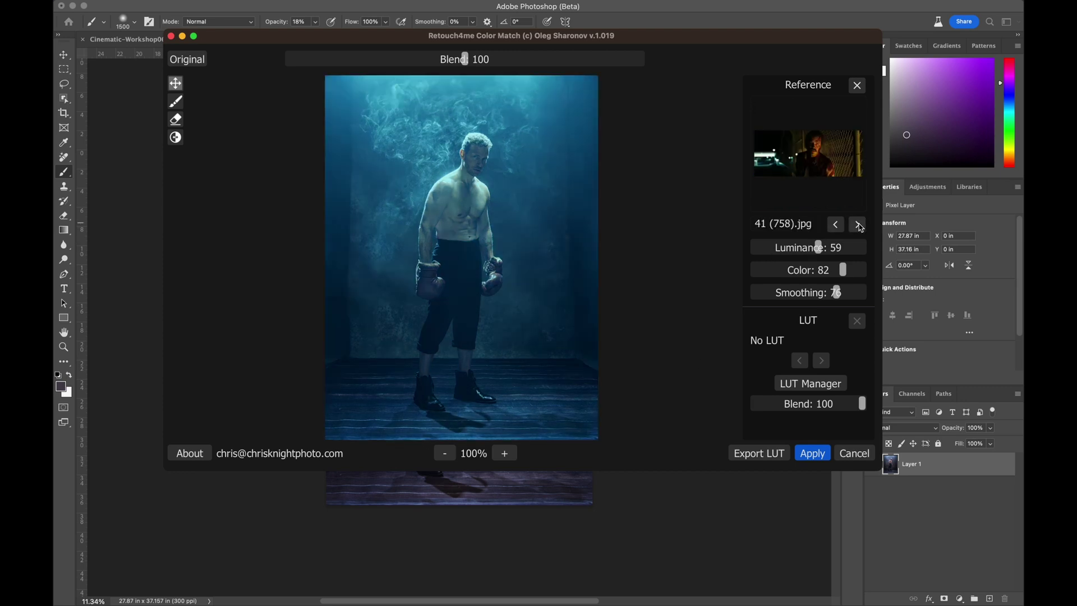
left_click(859, 225)
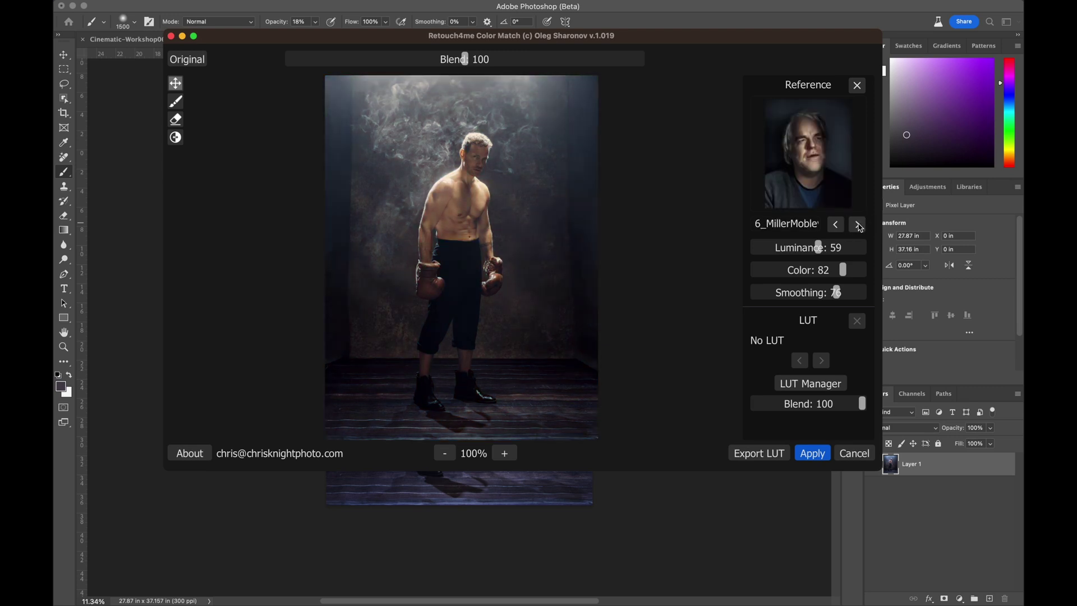
left_click(859, 224)
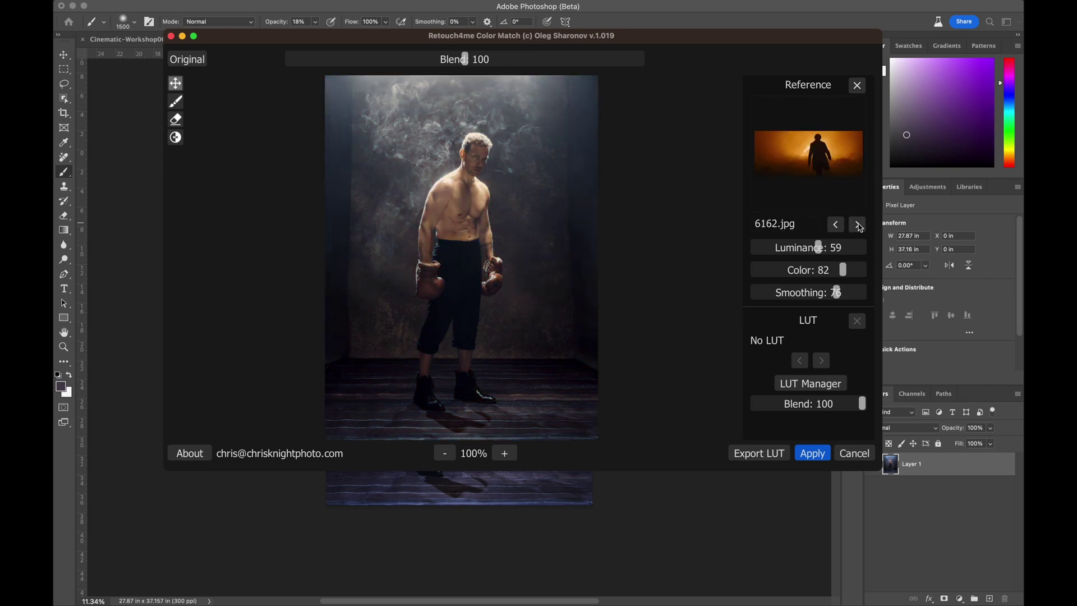
left_click(859, 225)
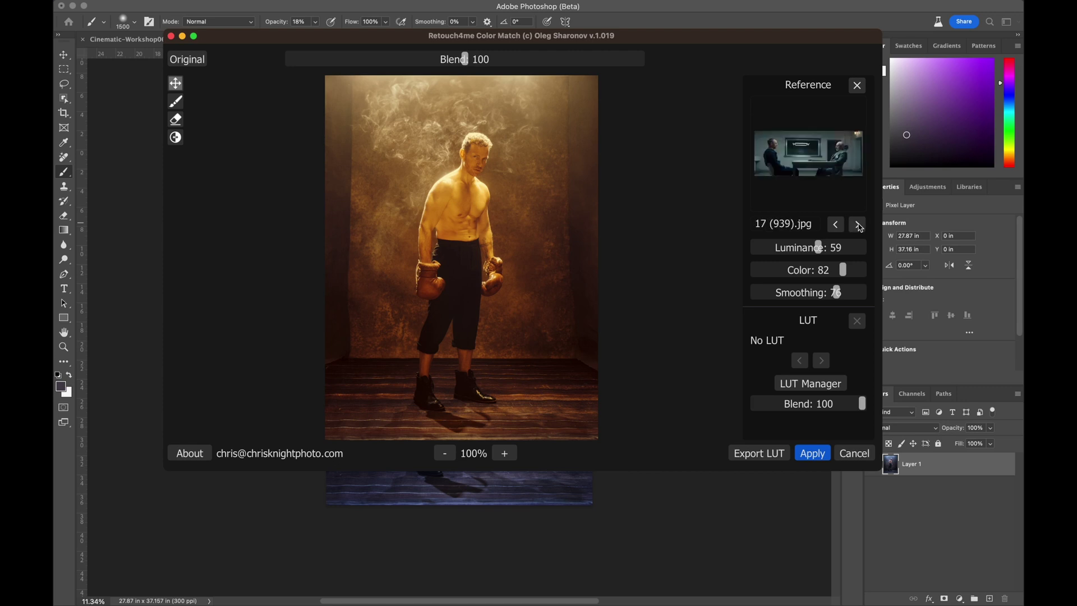
left_click(859, 225)
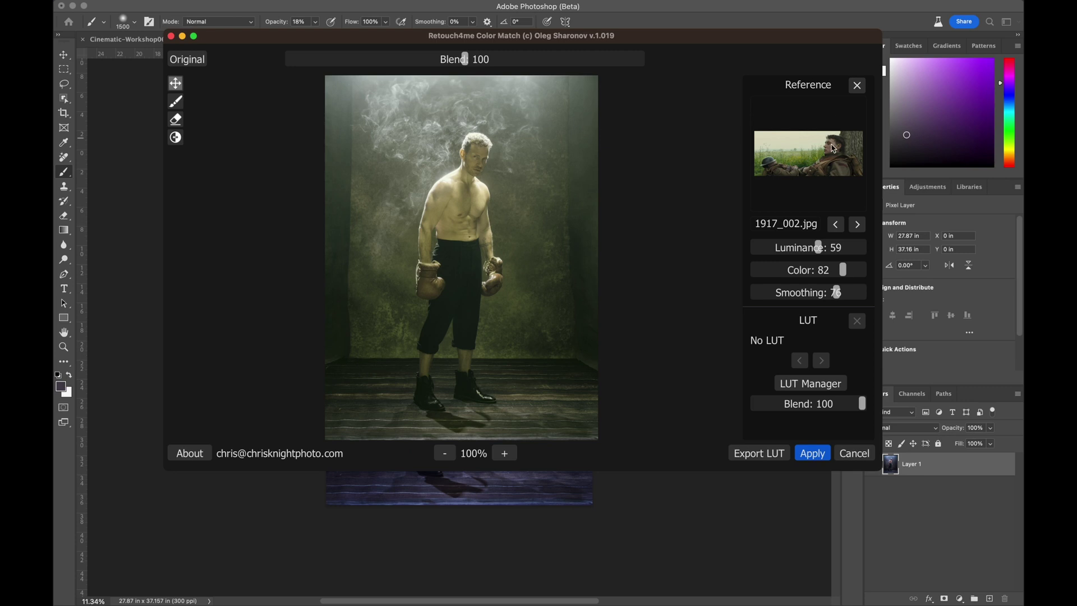
left_click(856, 222)
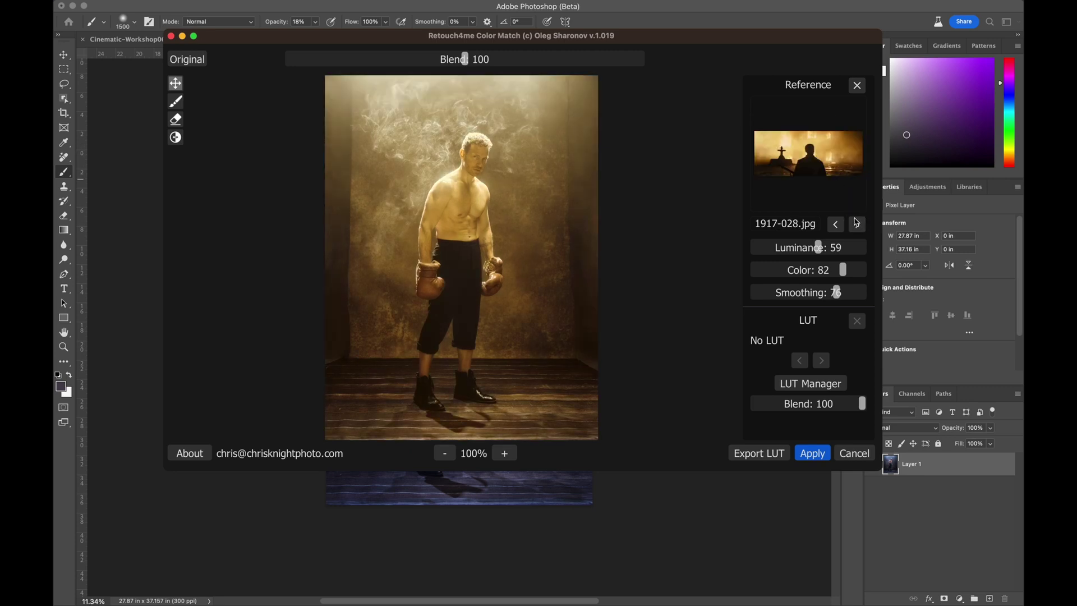
left_click(857, 222)
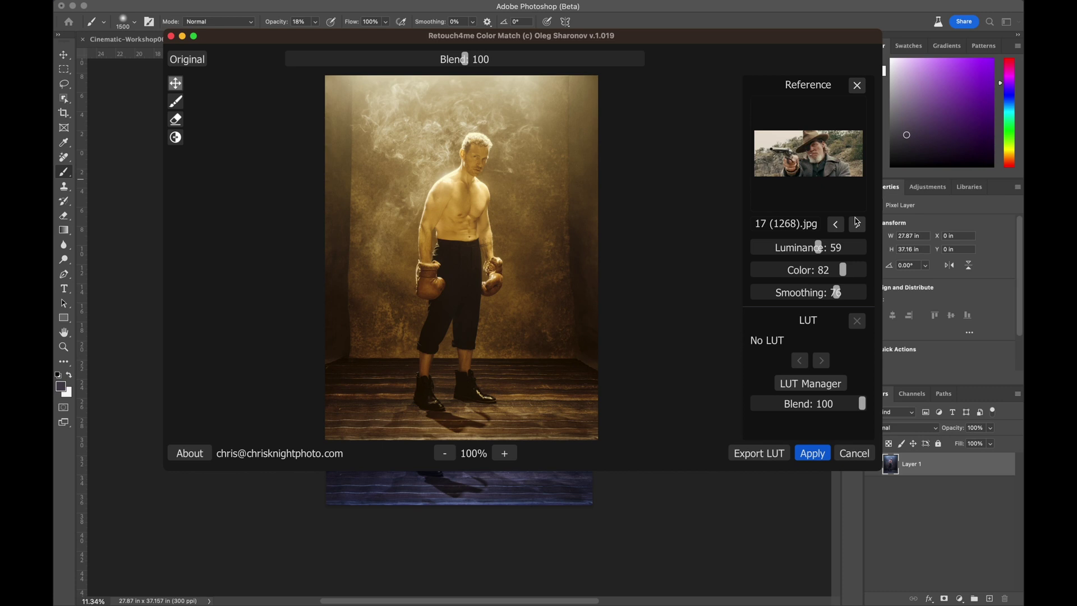
left_click(856, 223)
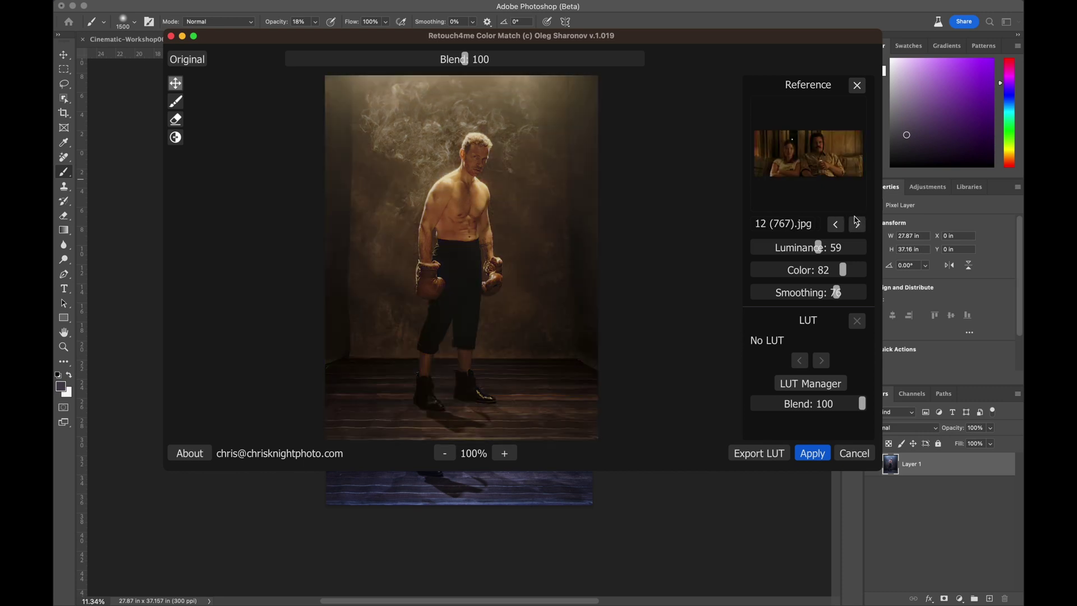
left_click(856, 222)
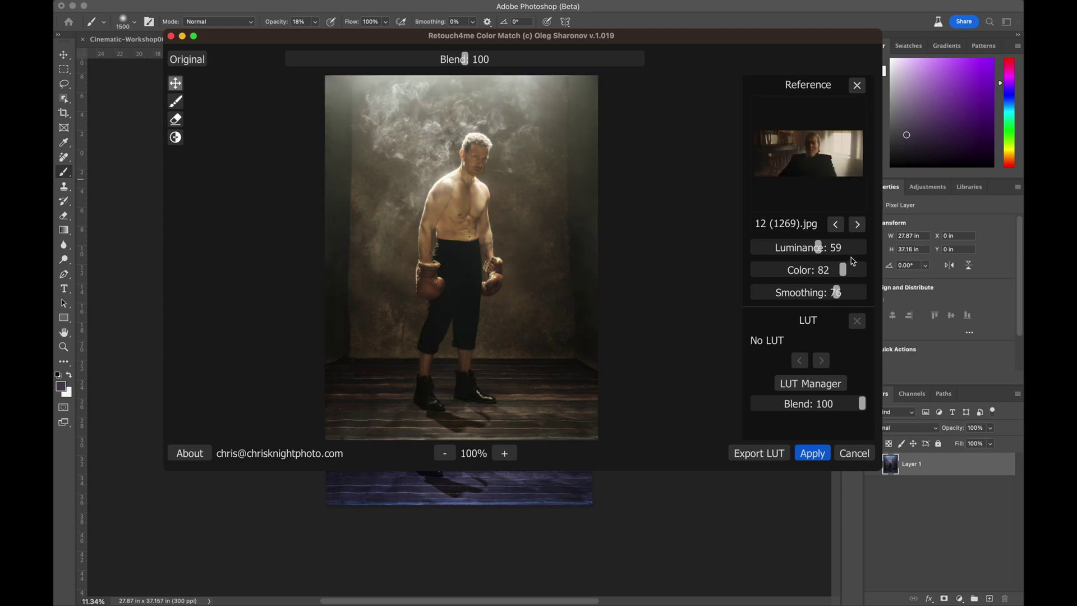
Step: Raise Color and Luminance matching, browse more references, and settle on 58280_3.jpg
left_click(862, 270)
left_click(860, 248)
left_click(858, 225)
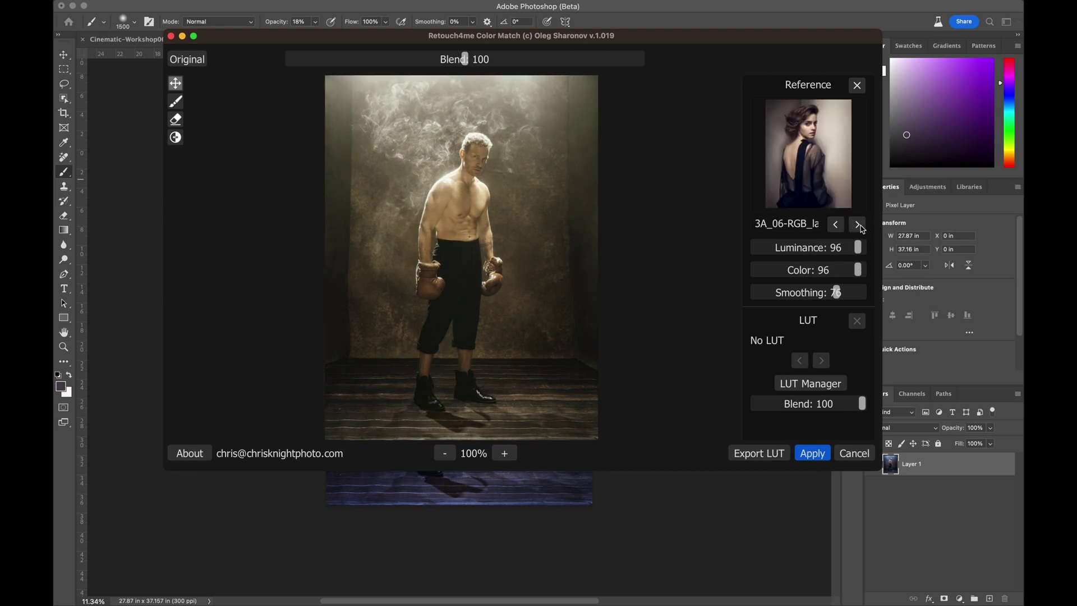
left_click(861, 226)
left_click(861, 226)
left_click(861, 226)
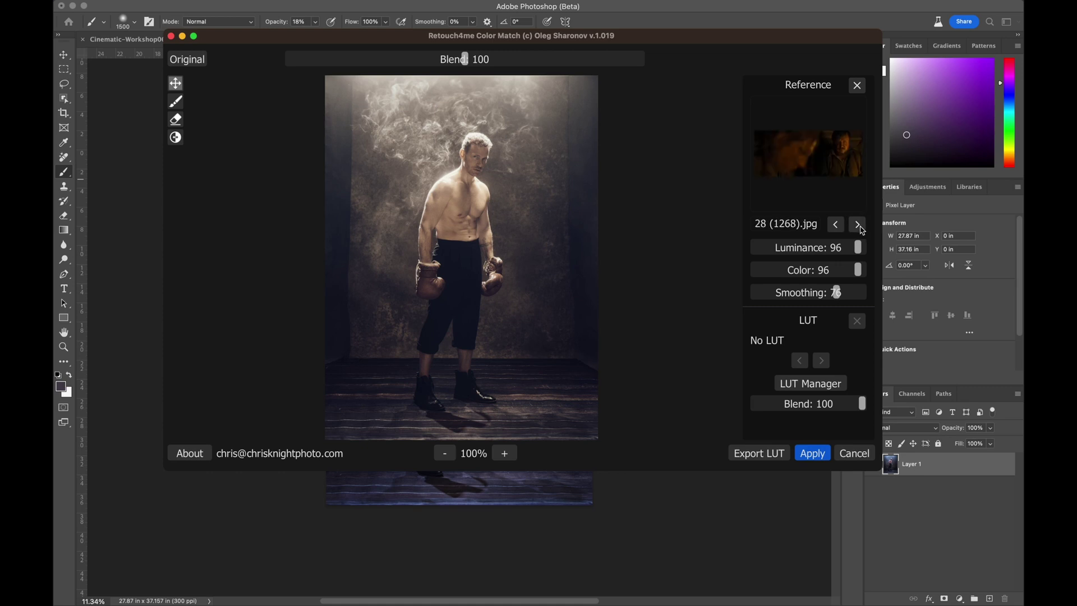
left_click(861, 227)
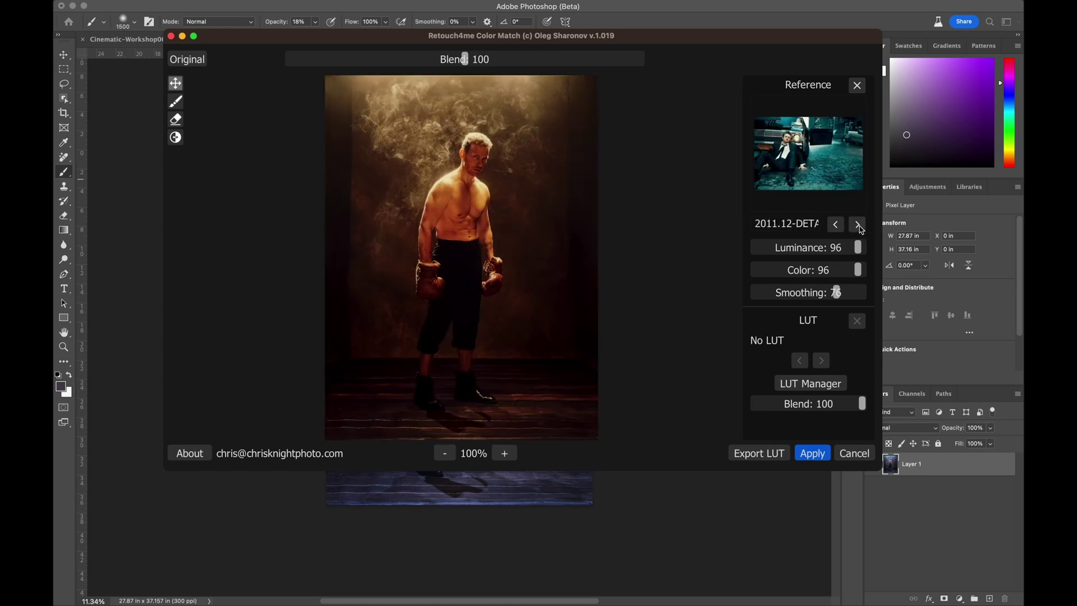
left_click(836, 224)
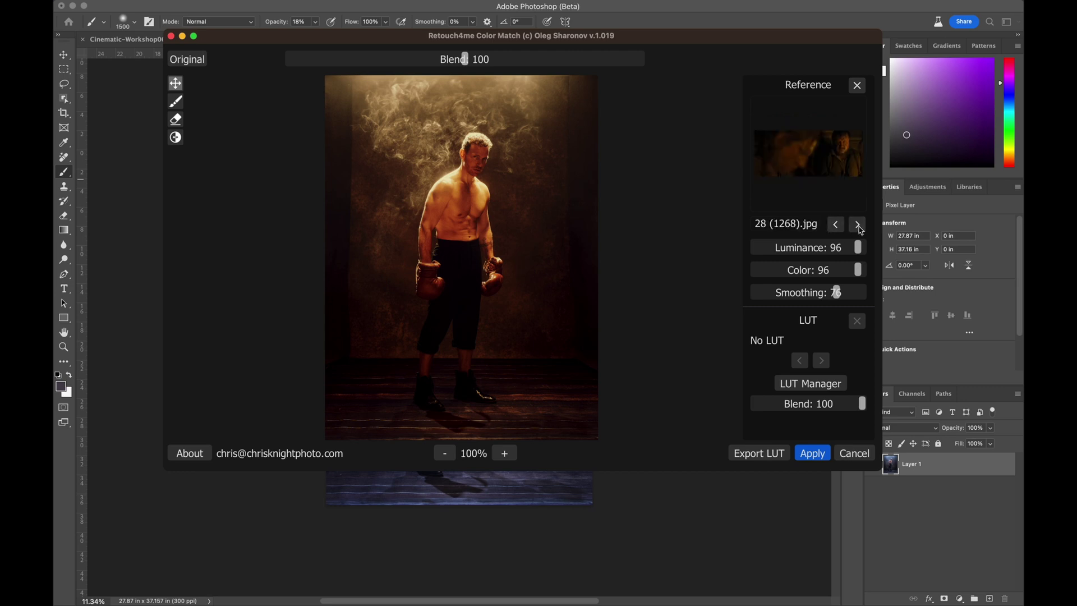
left_click(860, 228)
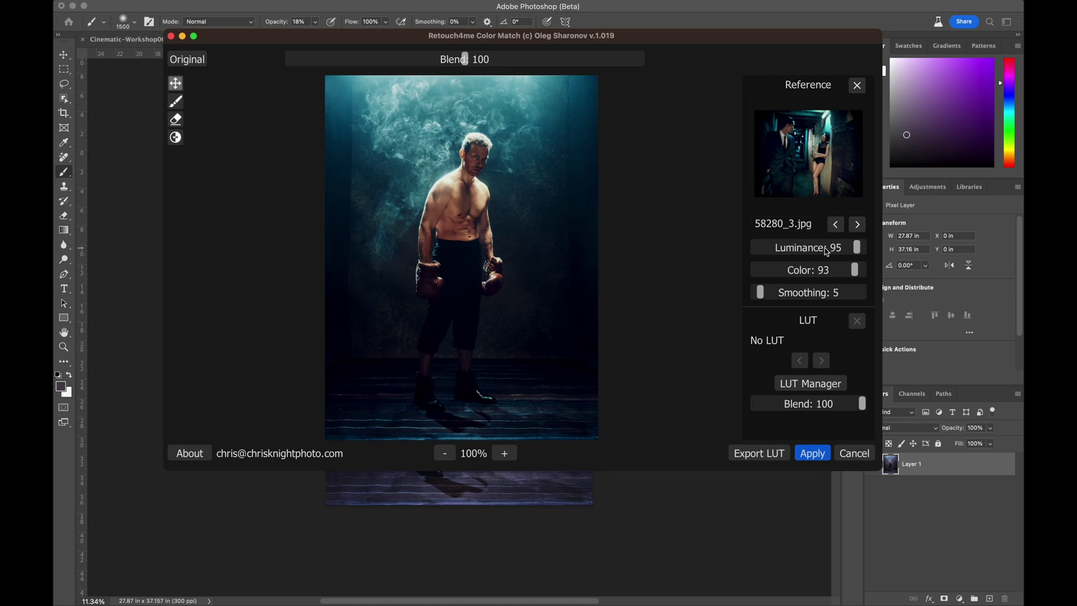
Step: Lower Luminance matching to 62 and raise Color matching to 100 on the teal preview
left_click(827, 250)
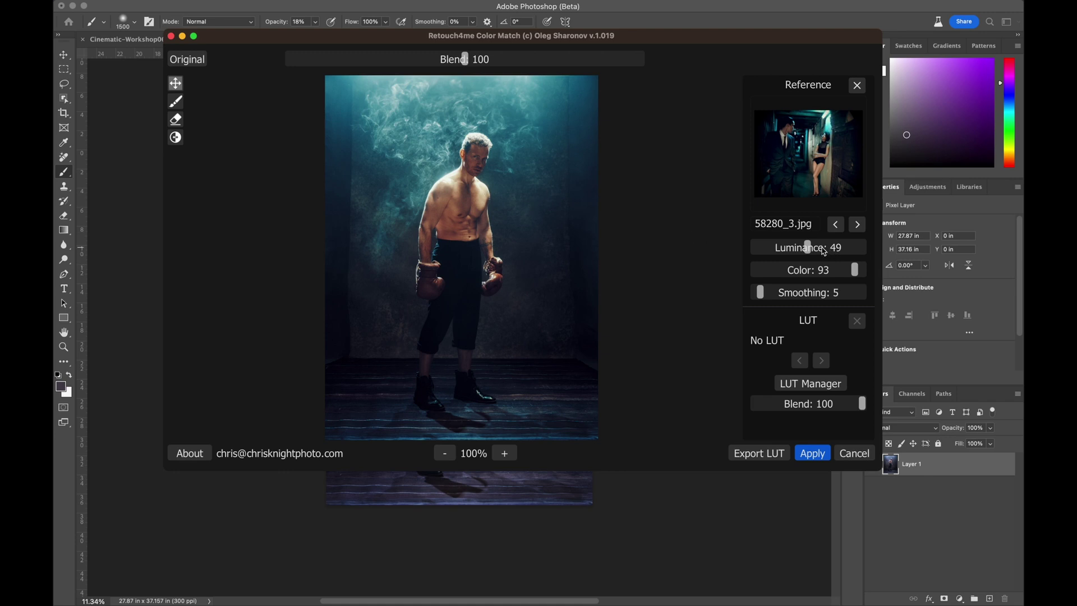
left_click(824, 249)
left_click(865, 275)
left_click(867, 276)
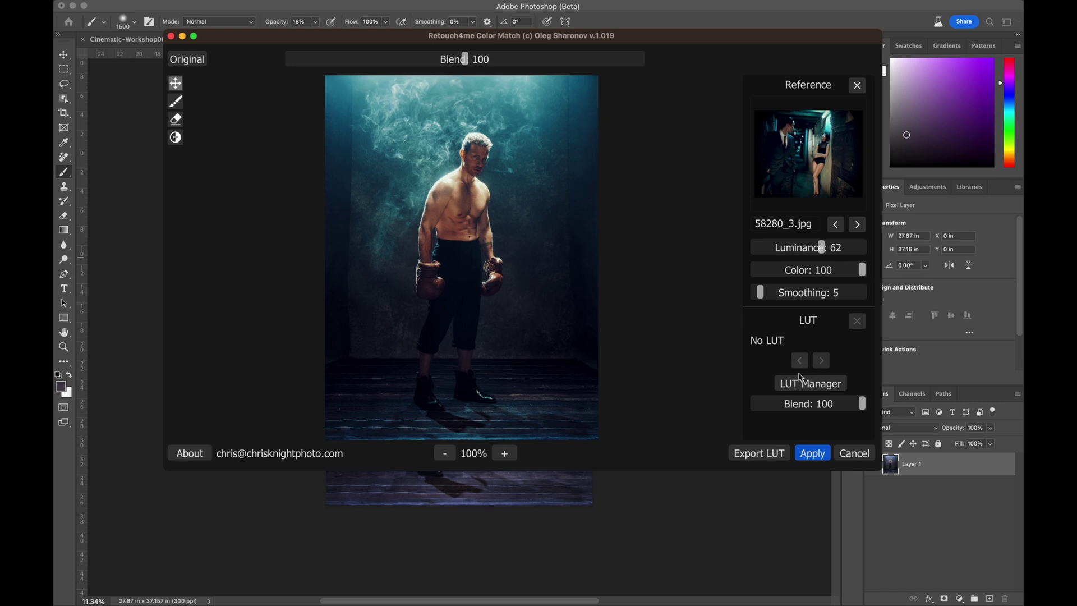
Step: Export the teal grade over cyan_cinematic.cube and close Color Match without applying
left_click(748, 454)
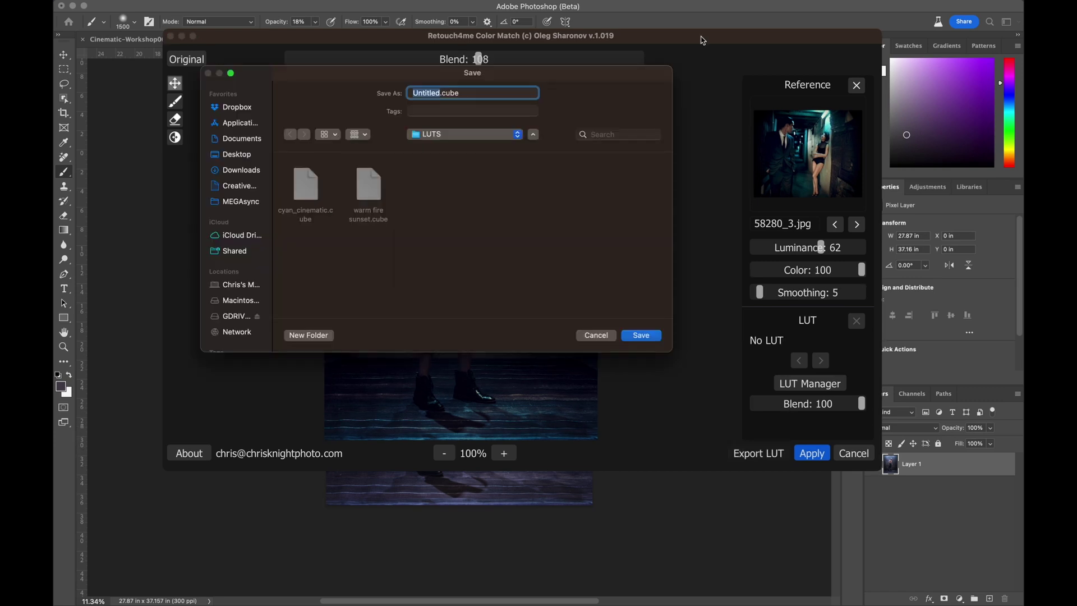
left_click(309, 181)
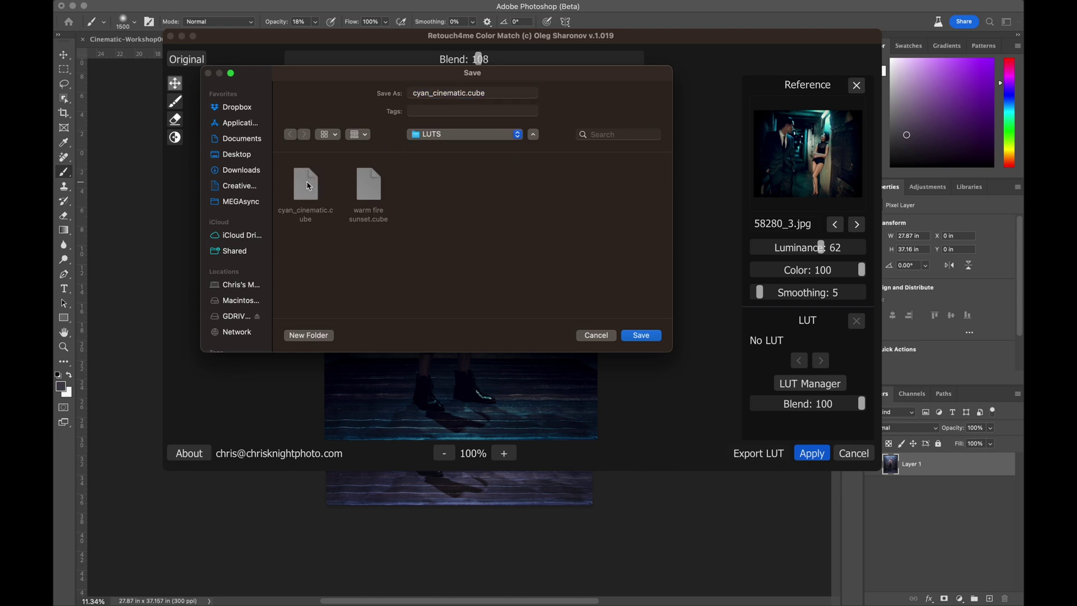
left_click(641, 335)
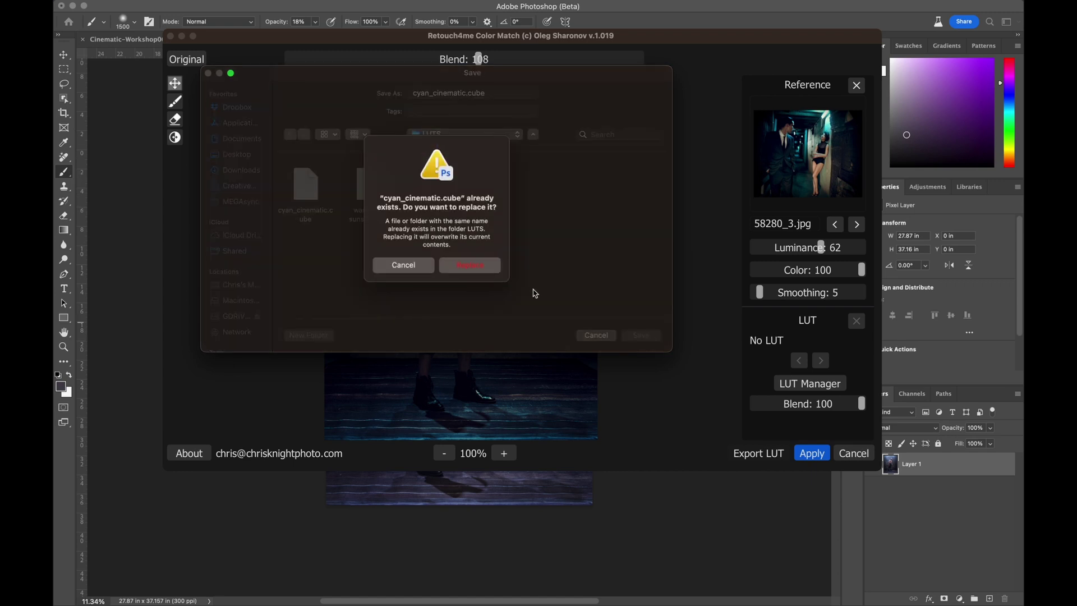
left_click(482, 269)
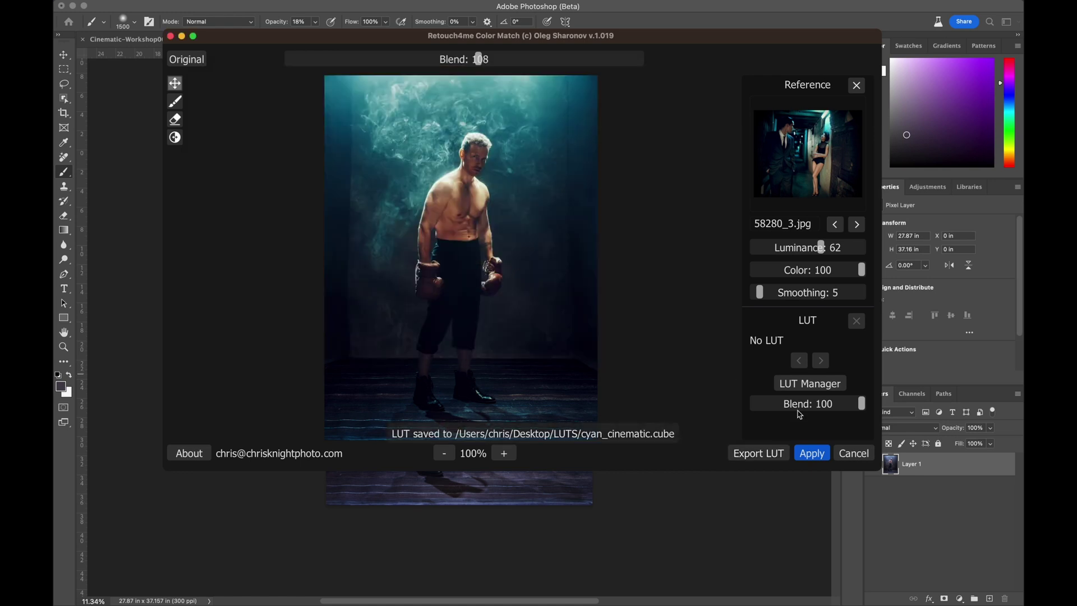
left_click(860, 457)
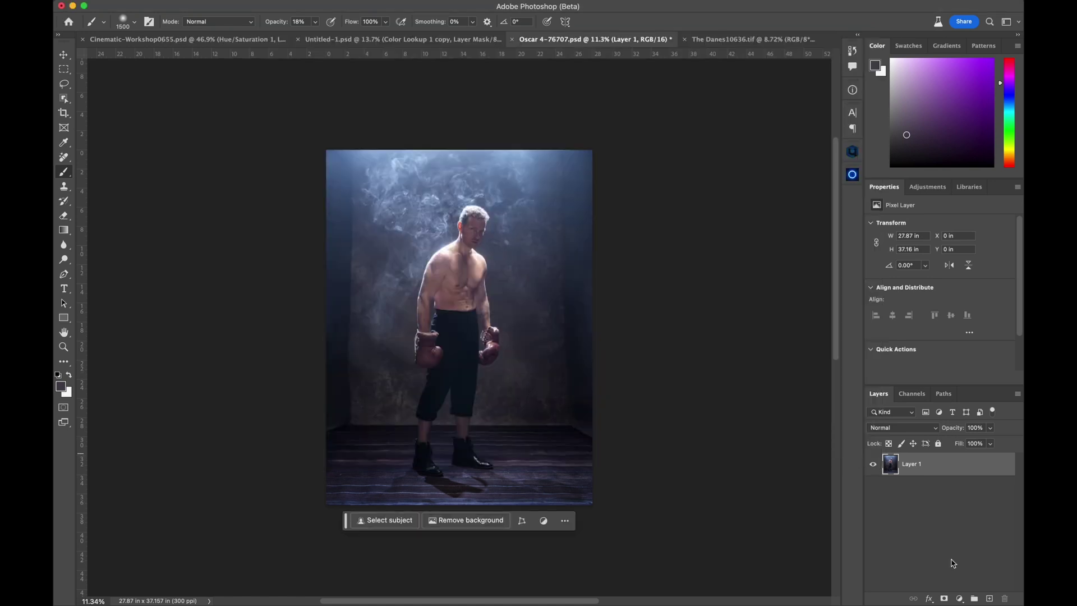
Step: Add a Color Lookup adjustment layer loading the cyan_cinematic.cube 3D LUT
left_click(959, 598)
mouse_move(961, 600)
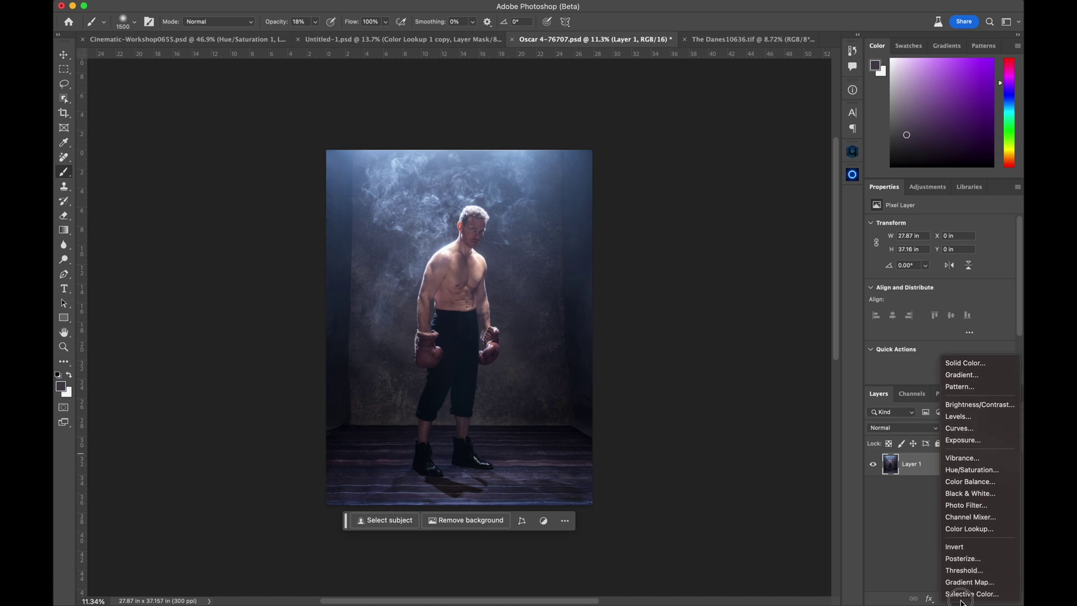
left_click(966, 528)
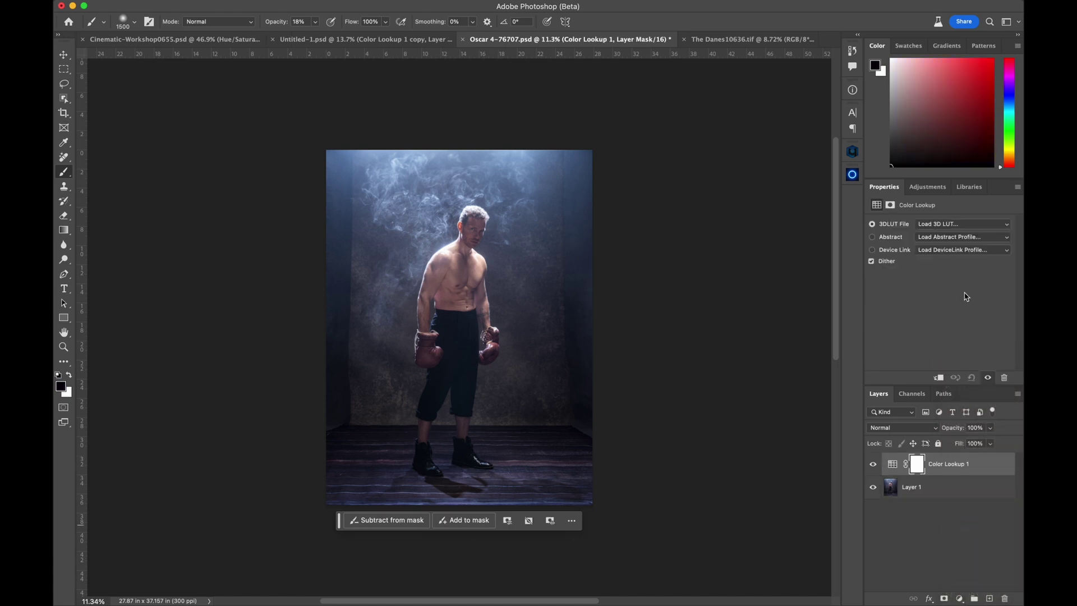
left_click(958, 226)
left_click(958, 226)
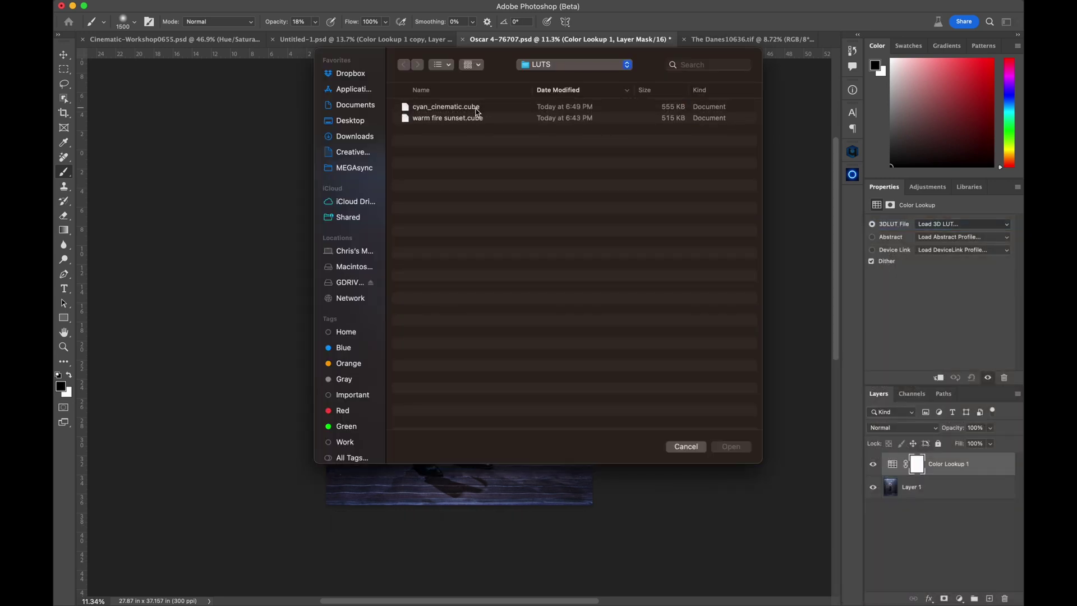
double_click(477, 109)
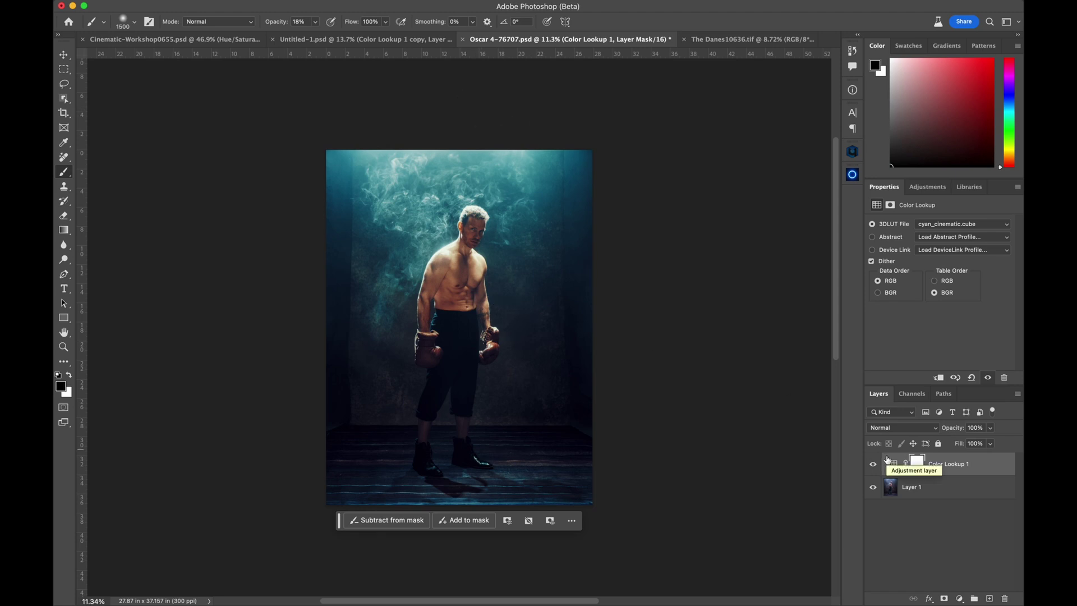
Step: Set the LUT layer to Luminosity blending, then duplicate it and set the copy to Color
left_click(910, 431)
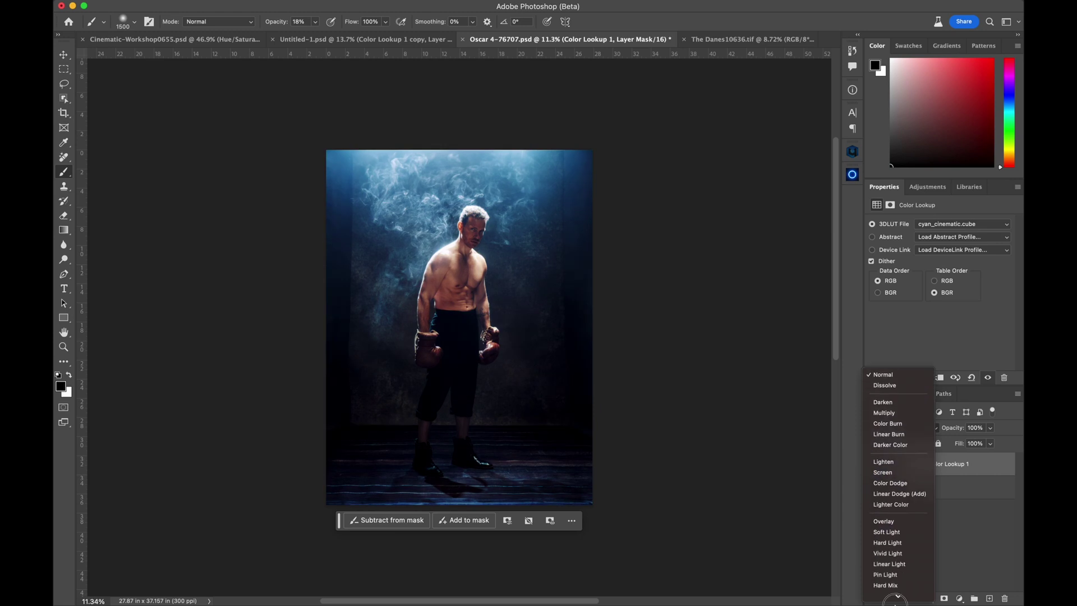
left_click(892, 590)
key("super+j")
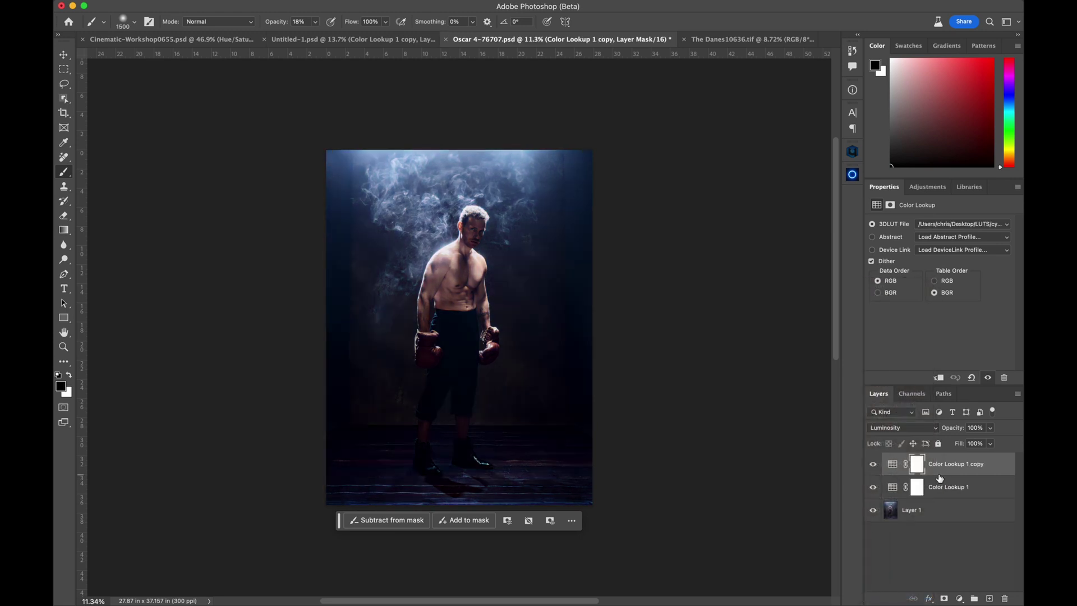
left_click(906, 428)
left_click(894, 420)
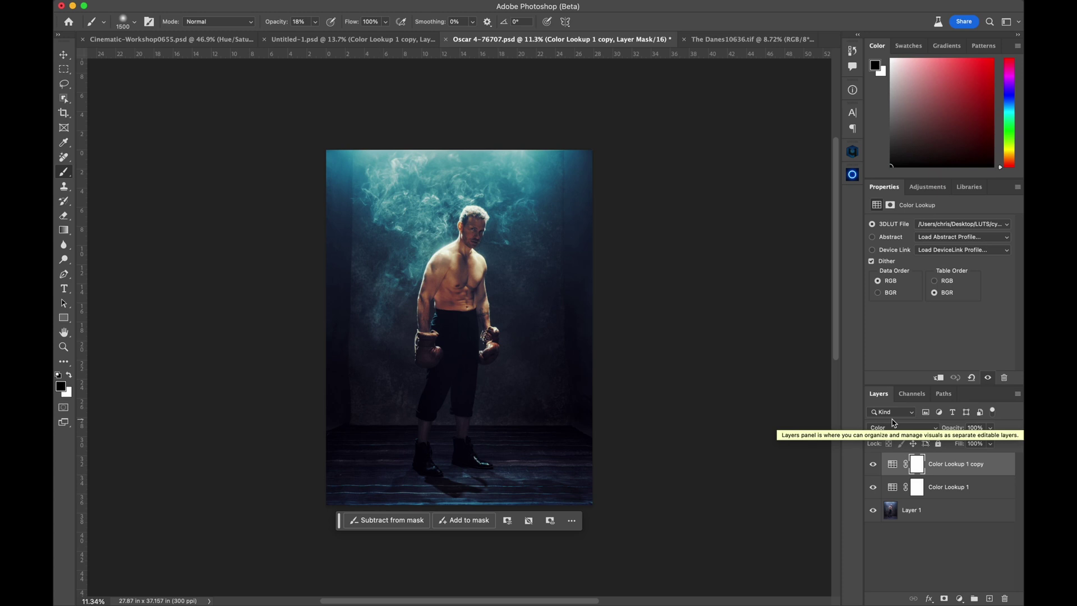
Step: Compare the image with and without Color Lookup 1, then lower its opacity to 54%
left_click(873, 487)
left_click(873, 486)
left_click(952, 492)
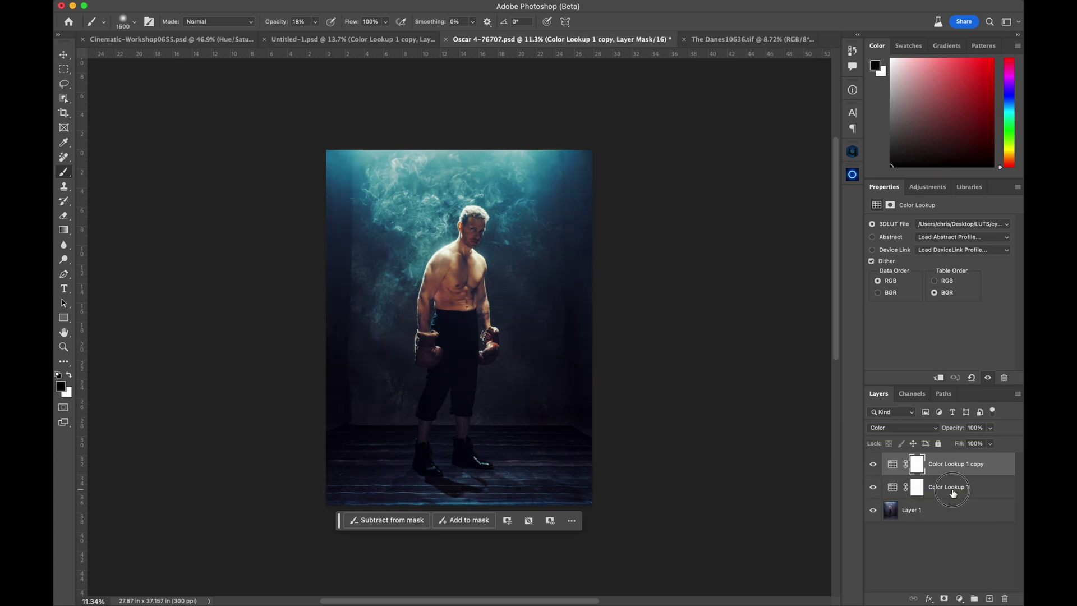
left_click(990, 427)
left_click_drag(992, 441, 969, 444)
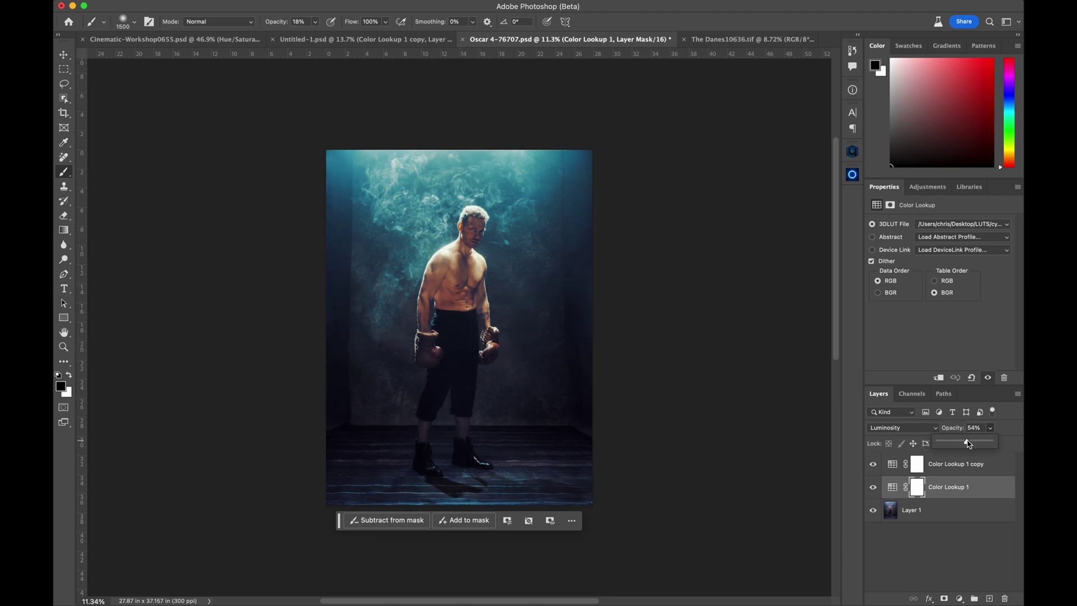
left_click(925, 508)
left_click(917, 487)
left_click(960, 599)
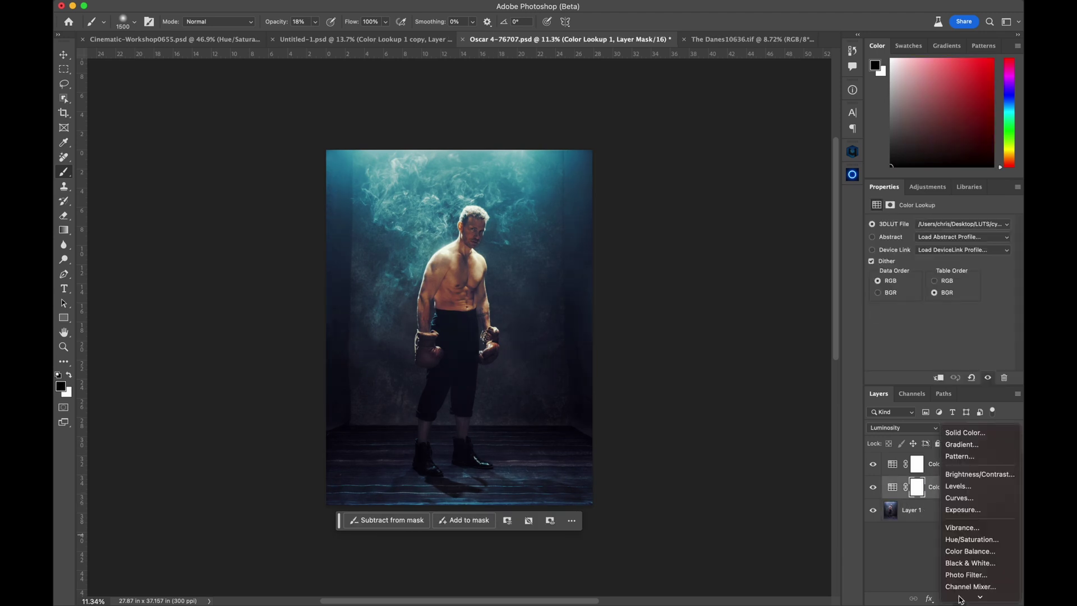
Step: Add a brightening Curves layer, invert its mask, and move it beneath the Color Lookup layers
left_click(959, 498)
left_click_drag(926, 342, 929, 311)
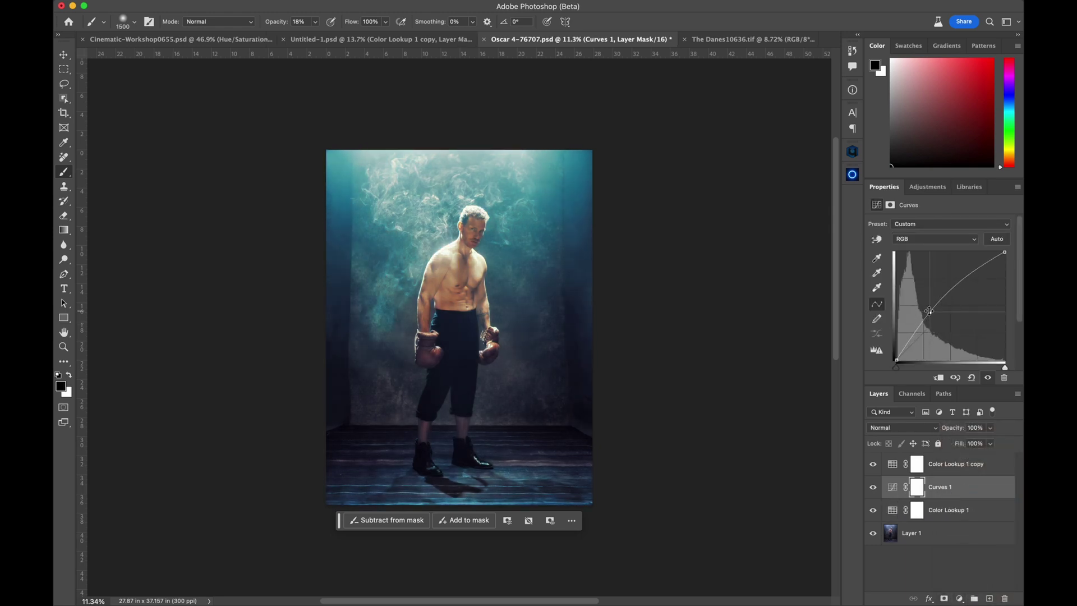
key("super+i")
left_click_drag(936, 486, 931, 519)
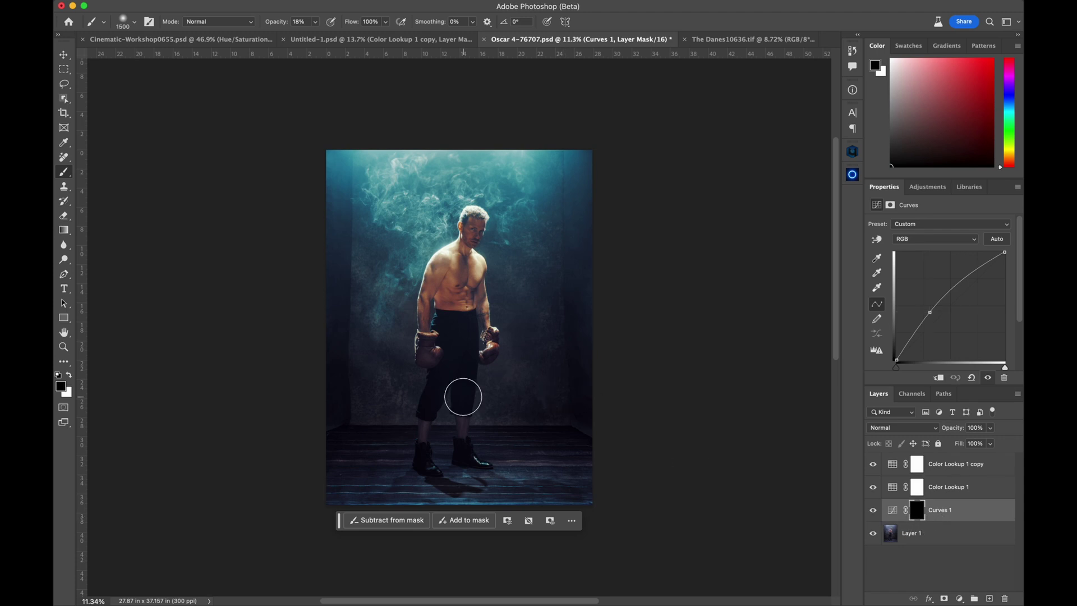
Step: Paint white on the Curves mask over the boxer's legs, gloves, waist, face and chest
key("x")
key("bracketright")
key("bracketright")
key("bracketright")
key("bracketright")
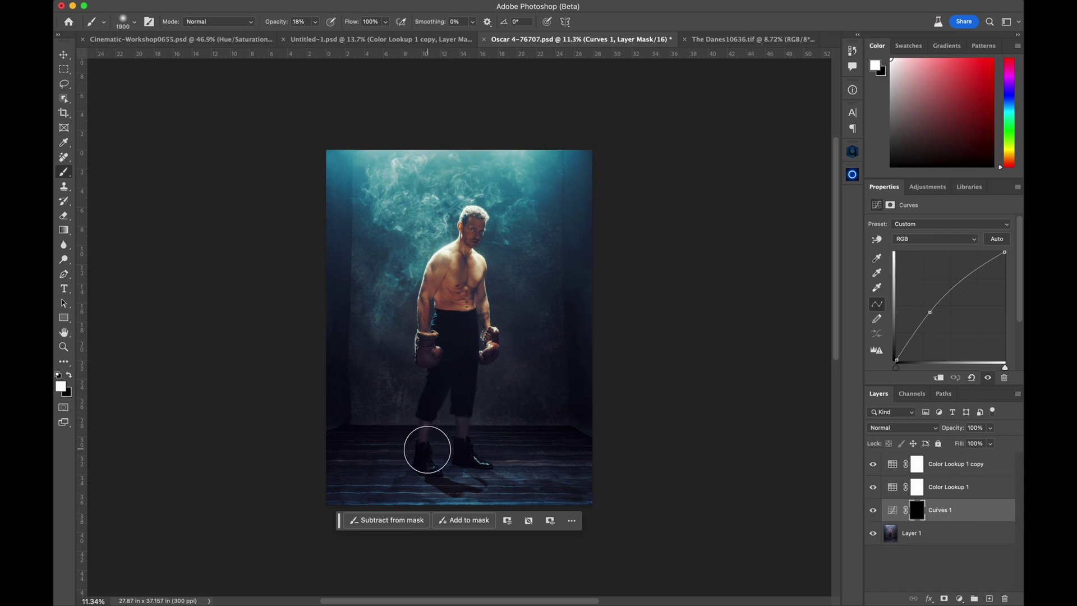
mouse_move(448, 456)
left_mouse_down()
mouse_move(419, 451)
mouse_move(436, 410)
mouse_move(421, 415)
mouse_move(452, 444)
left_mouse_up()
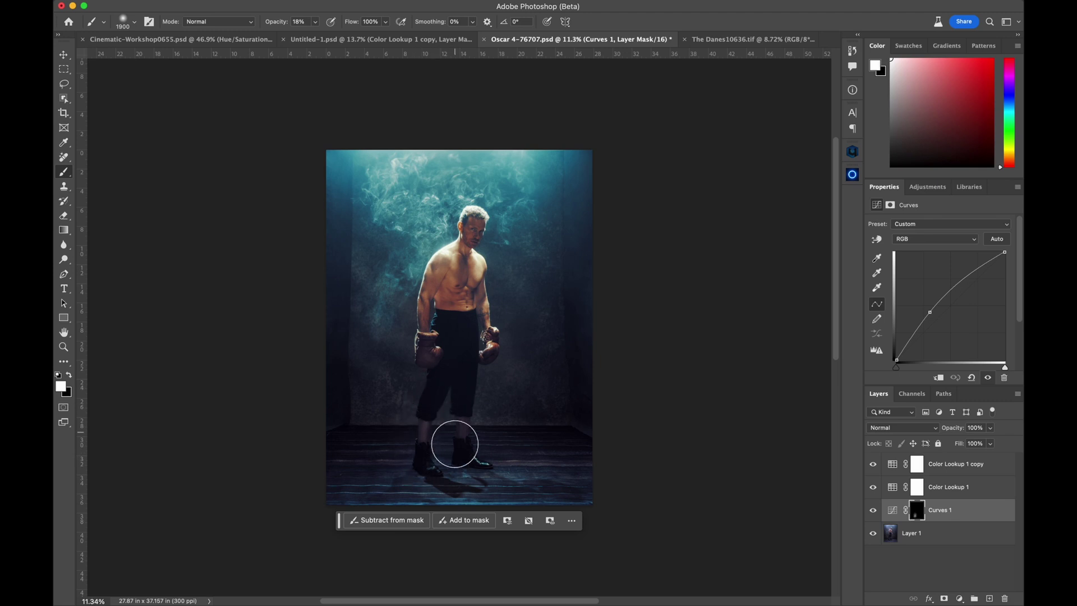
mouse_move(455, 347)
left_mouse_down()
mouse_move(455, 392)
mouse_move(458, 323)
mouse_move(420, 342)
mouse_move(427, 352)
mouse_move(490, 344)
mouse_move(451, 349)
left_mouse_up()
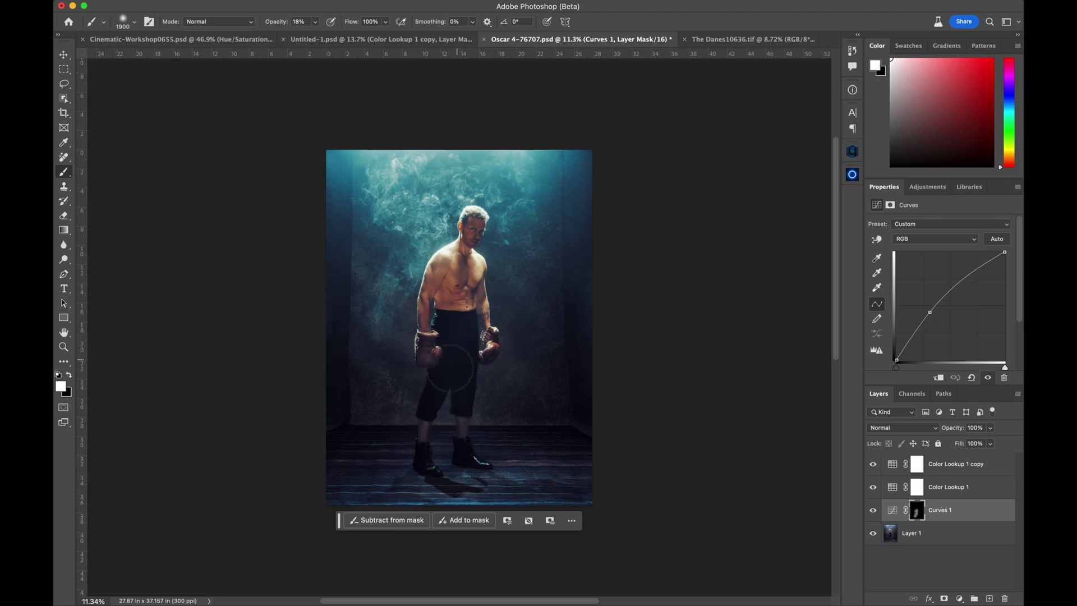
mouse_move(474, 256)
left_mouse_down()
mouse_move(472, 230)
mouse_move(489, 230)
left_mouse_up()
key("bracketleft")
key("bracketleft")
key("bracketleft")
key("bracketleft")
key("bracketleft")
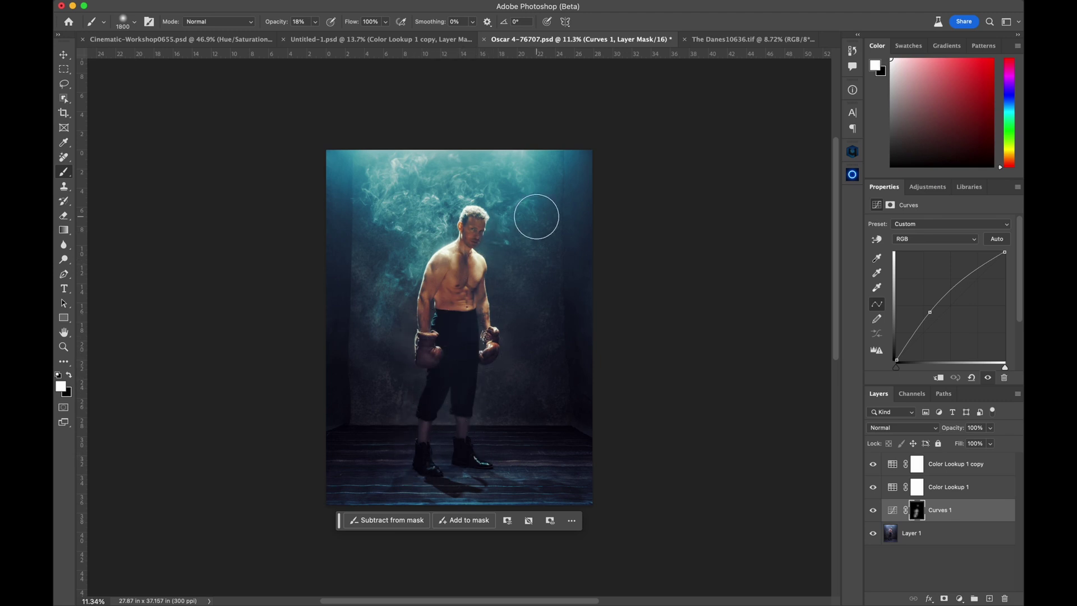
key("bracketleft")
key("bracketleft")
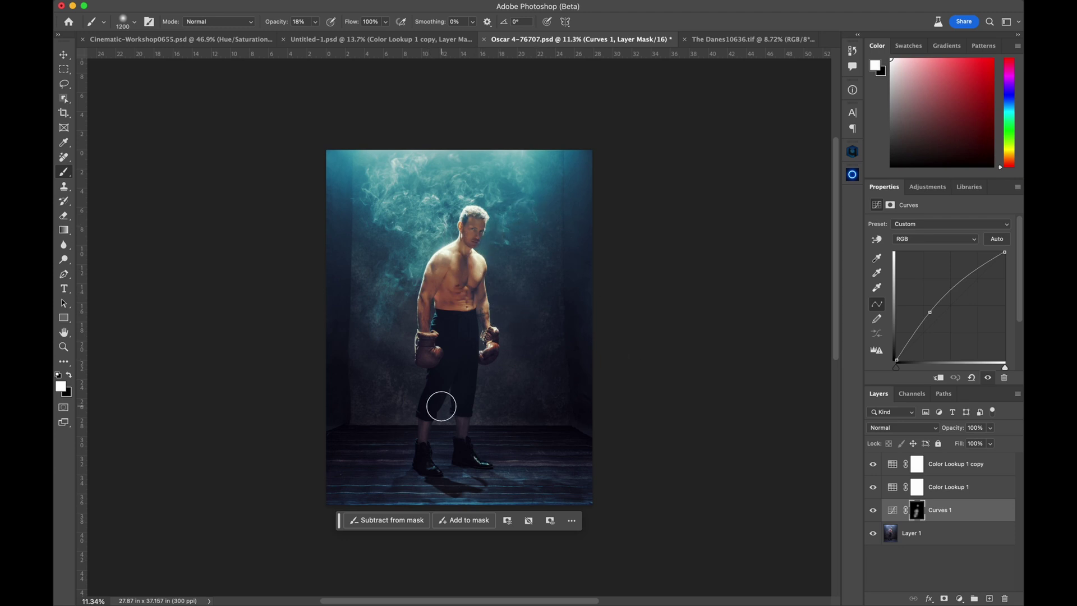
left_click_drag(440, 404, 420, 415)
left_click(492, 333)
Step: Compare Curves 1 on and off, add a curve point and nudge the upper point higher
left_click(873, 511)
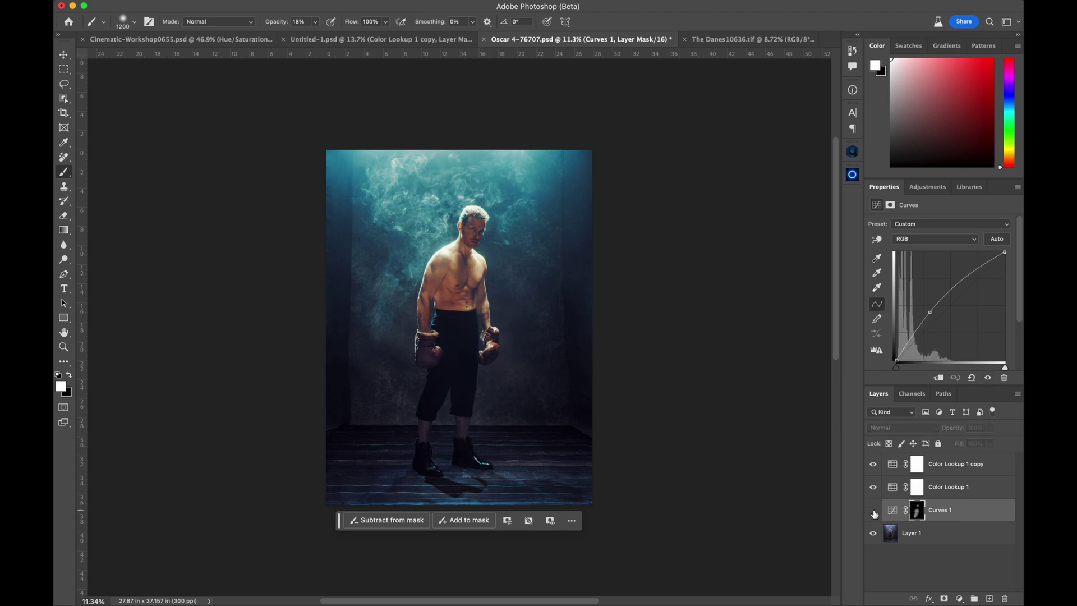
left_click(873, 510)
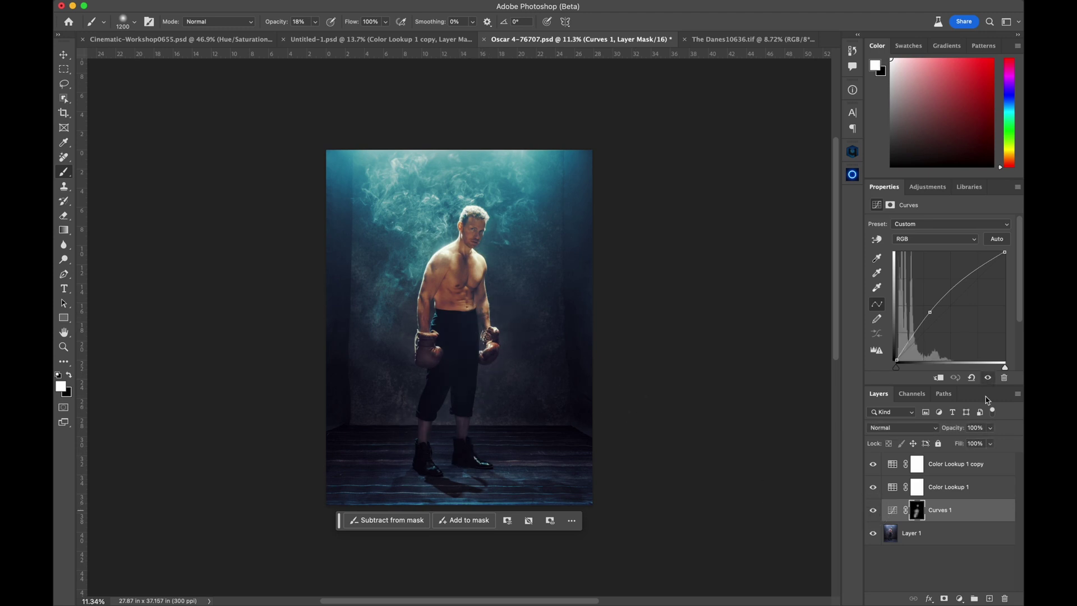
left_click(908, 344)
left_click_drag(930, 312, 929, 312)
left_click(872, 511)
left_click(873, 510)
left_click(873, 511)
left_click(873, 511)
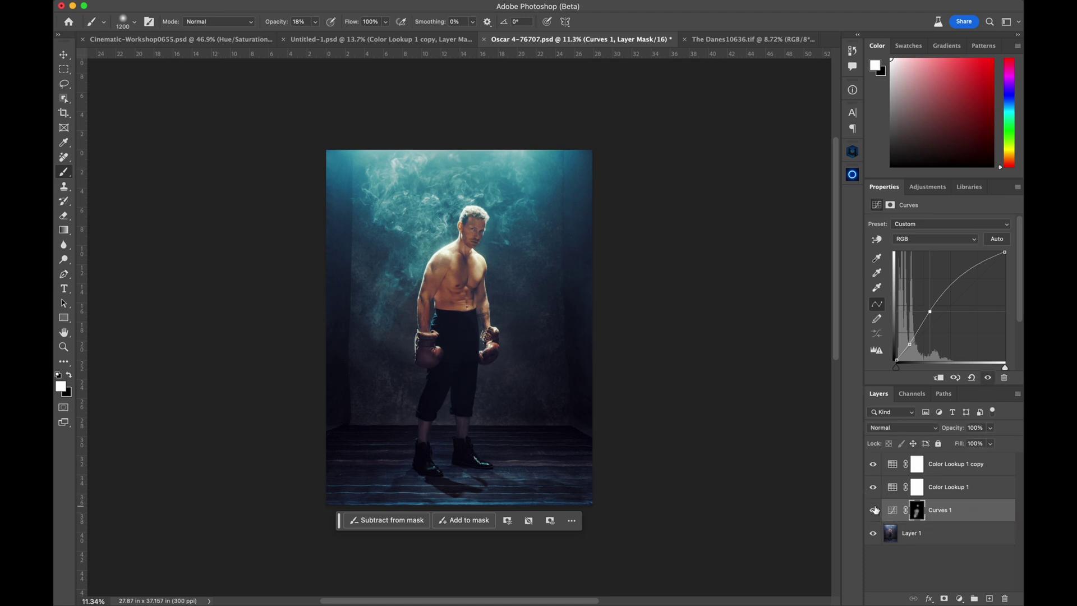
left_click(957, 465)
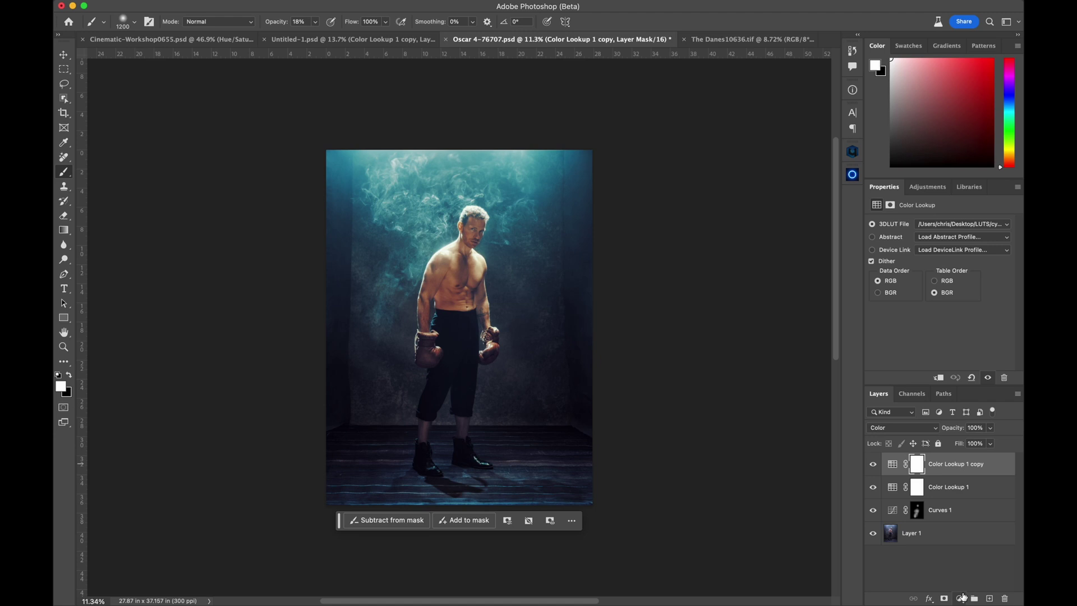
left_click(941, 533)
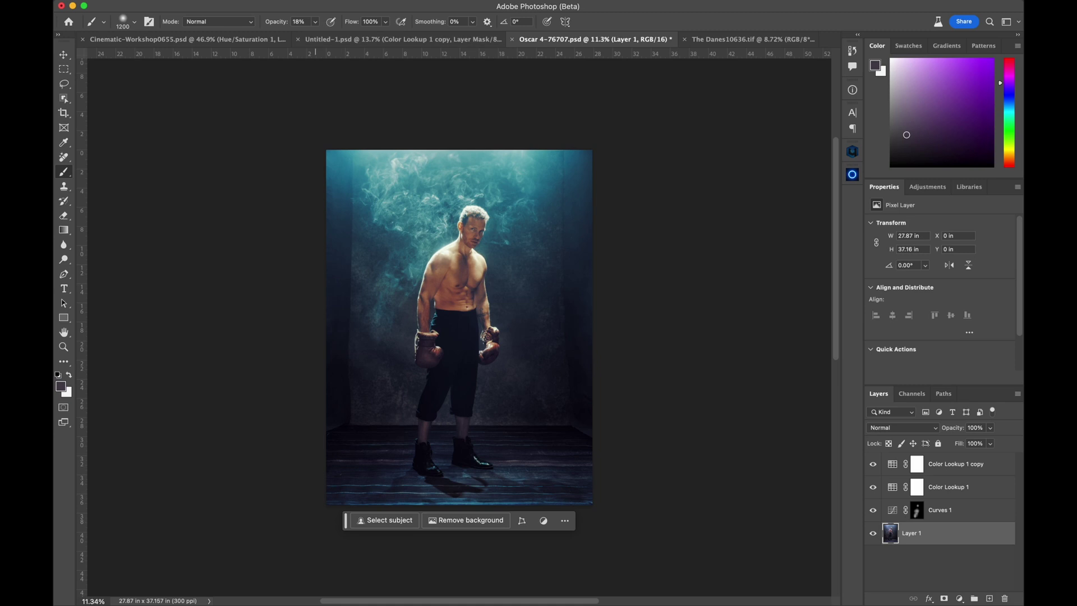
Step: Select the boxer's skin with Color Range set to Skin Tones at Fuzziness 170
left_click(315, 4)
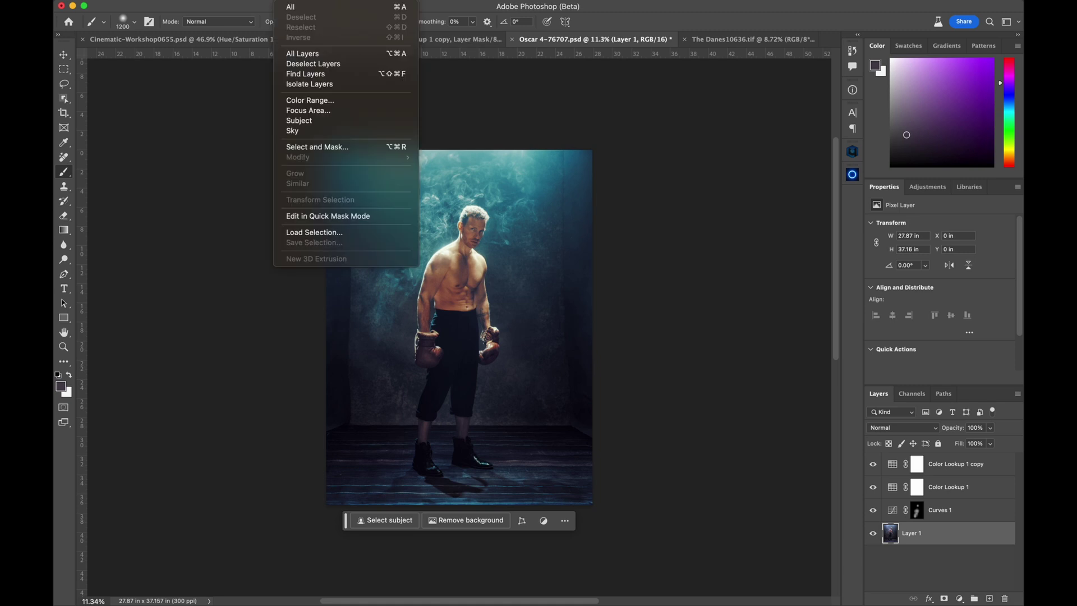
left_click(310, 100)
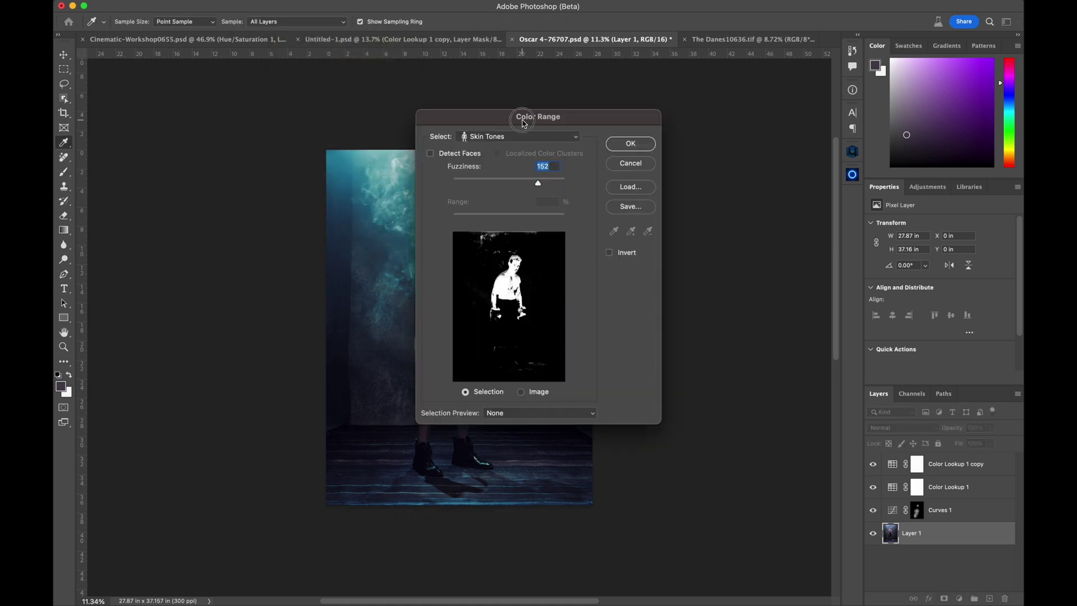
left_click_drag(520, 120, 682, 128)
left_click(704, 152)
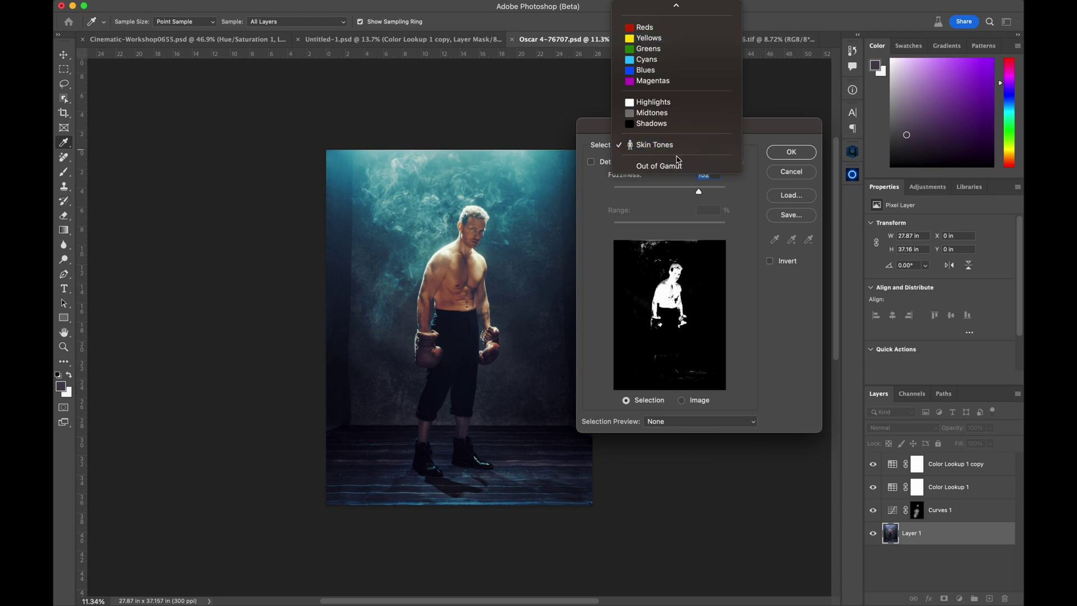
left_click(741, 257)
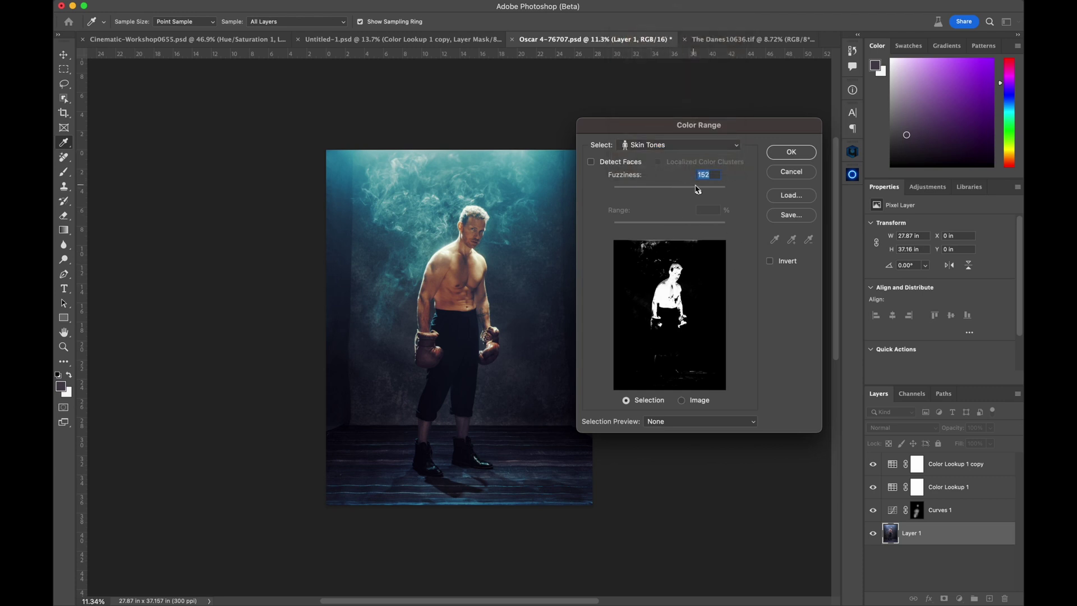
left_click_drag(699, 191, 709, 191)
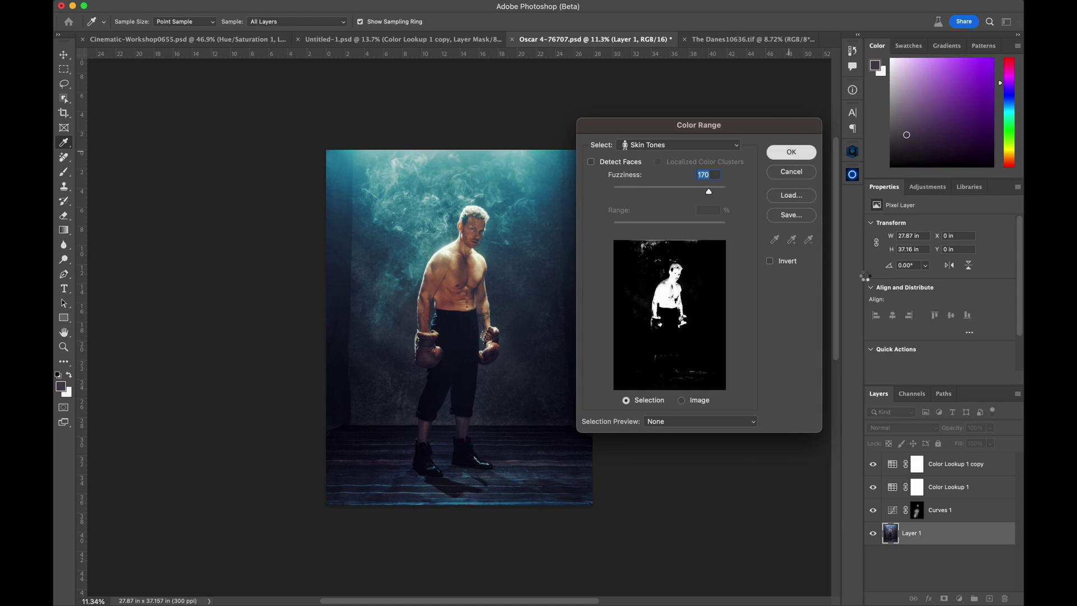
key("Return")
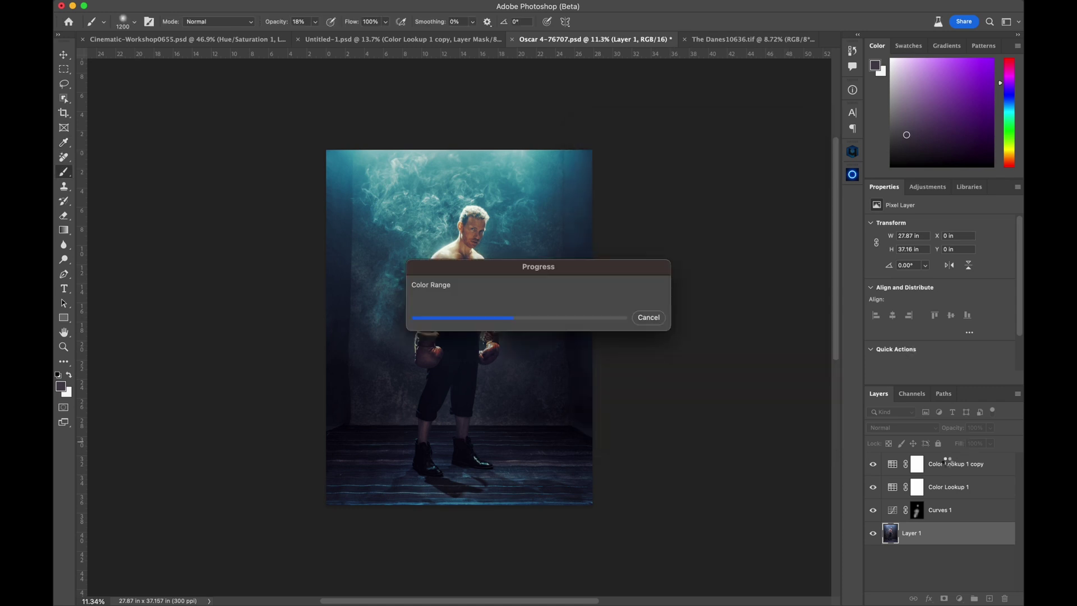
left_click(948, 464)
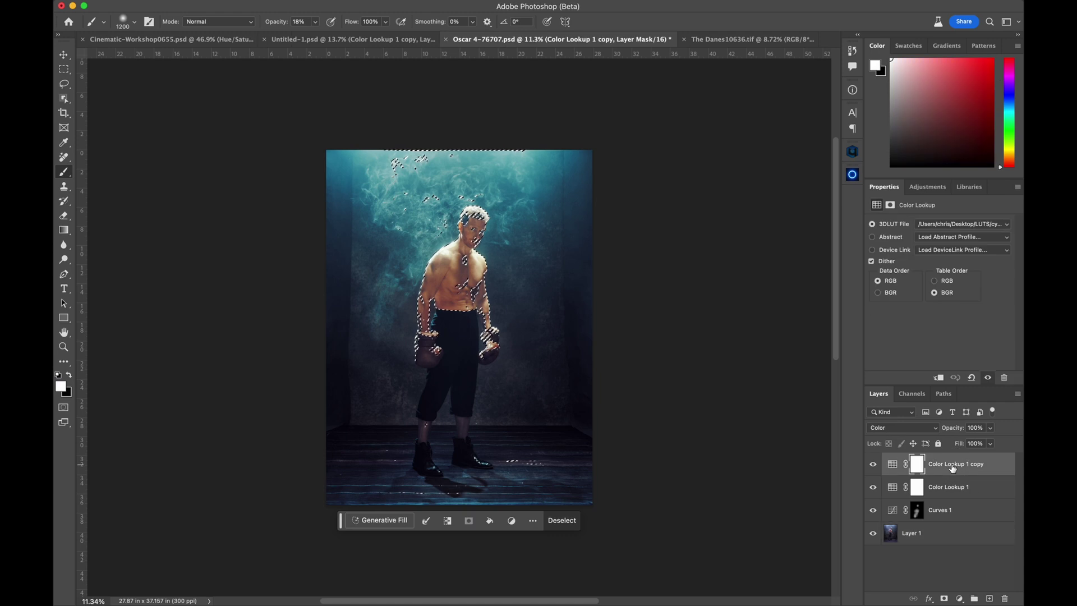
Step: Add a skin-masked Hue/Saturation layer with Yellows saturation +12 and lightness -10
left_click(960, 598)
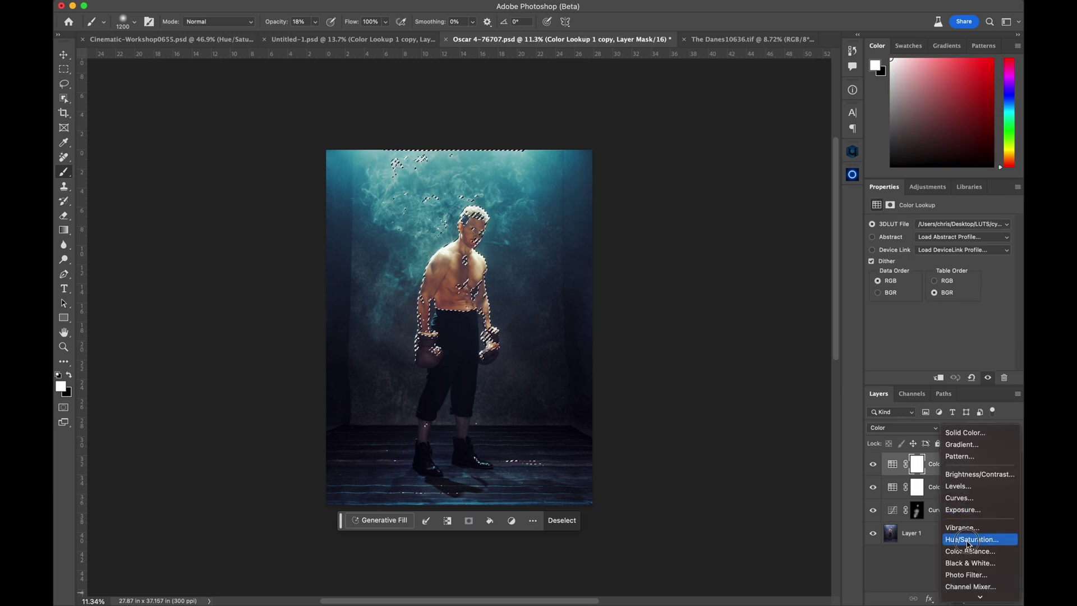
left_click(968, 541)
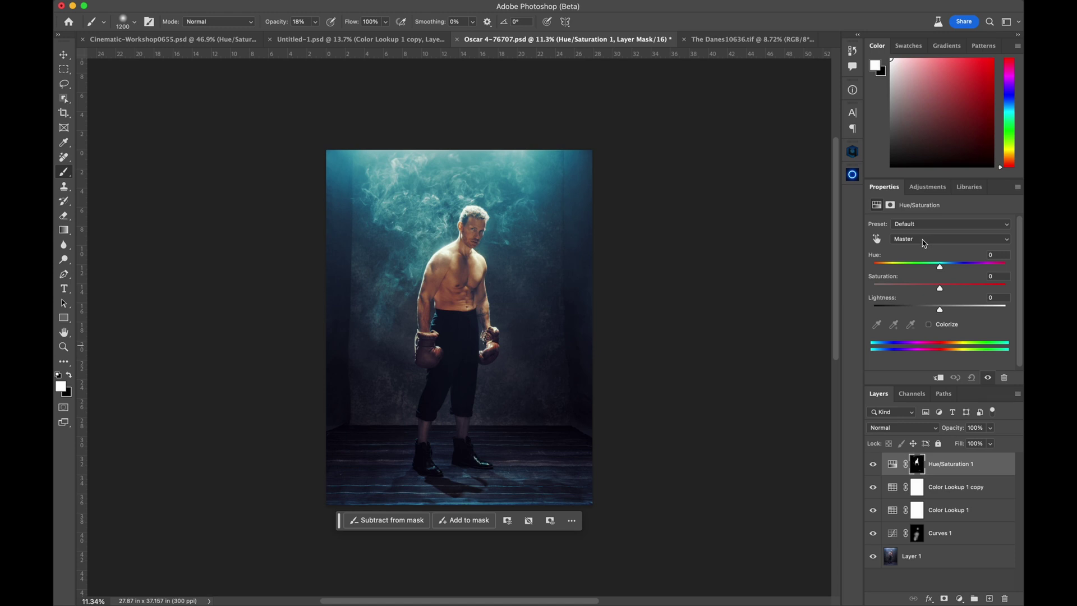
left_click(924, 243)
left_click(919, 259)
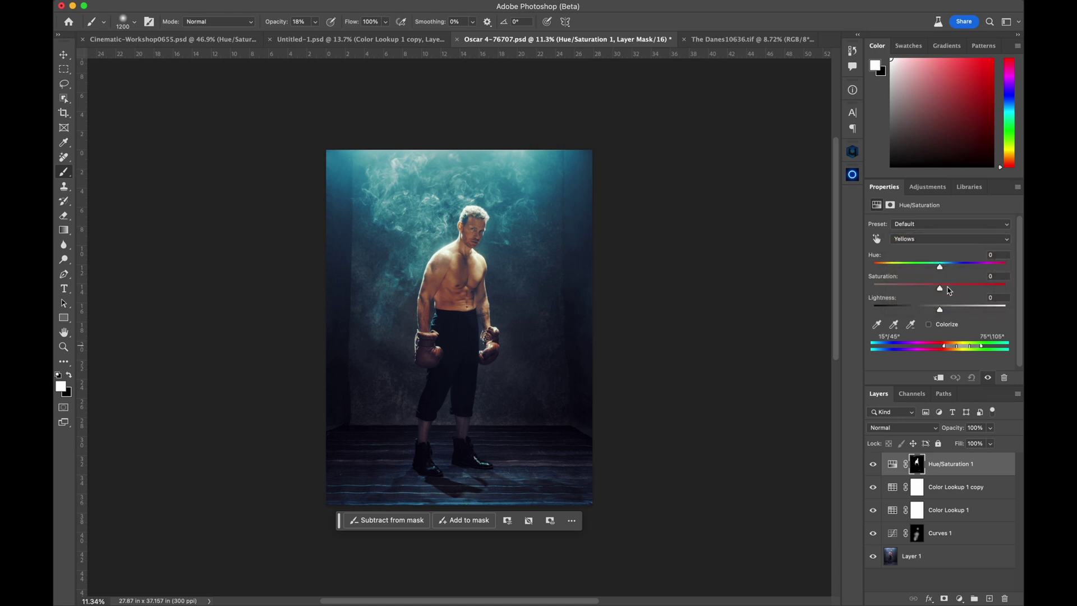
mouse_move(941, 288)
left_mouse_down()
mouse_move(990, 289)
mouse_move(937, 289)
mouse_move(935, 269)
left_mouse_up()
mouse_move(940, 306)
left_mouse_down()
mouse_move(898, 307)
mouse_move(934, 309)
left_mouse_up()
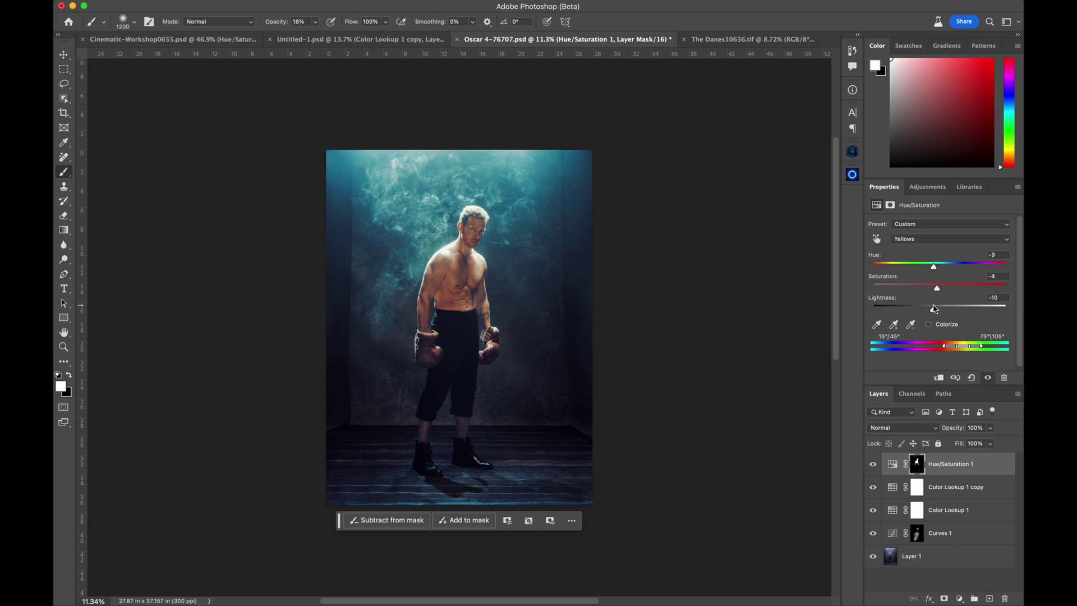
Step: Set Reds to hue +1, saturation +8, lightness -7 and compare against the unadjusted photo
left_click(925, 240)
left_click(921, 228)
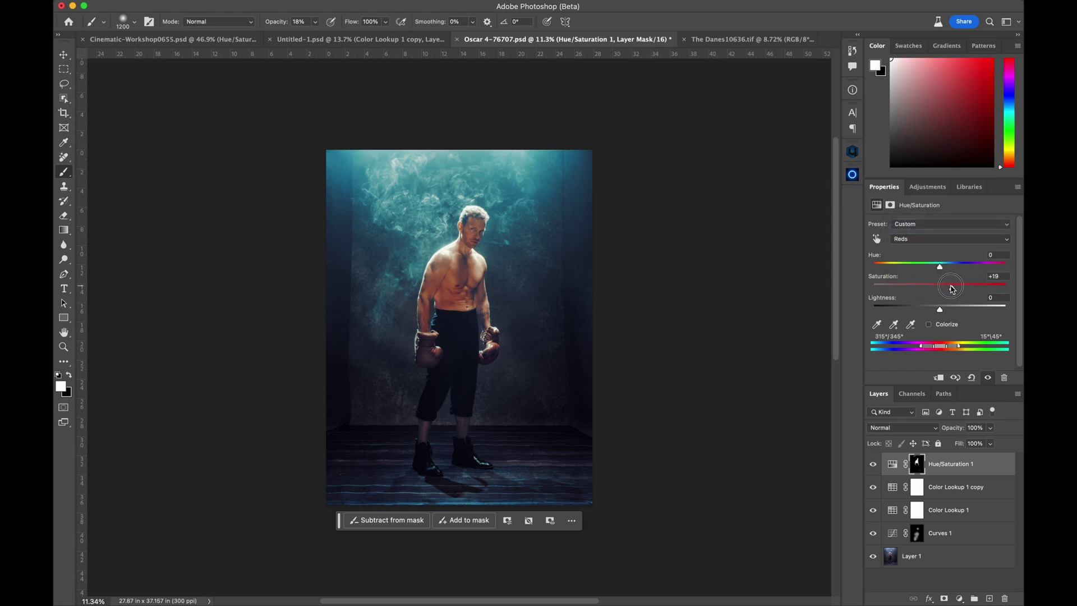
mouse_move(940, 288)
left_mouse_down()
mouse_move(920, 309)
mouse_move(939, 307)
mouse_move(949, 289)
left_mouse_up()
left_click(875, 467)
left_click(875, 467)
left_click(875, 467)
left_click(875, 467)
left_click(874, 558, "alt")
left_click(874, 558, "alt")
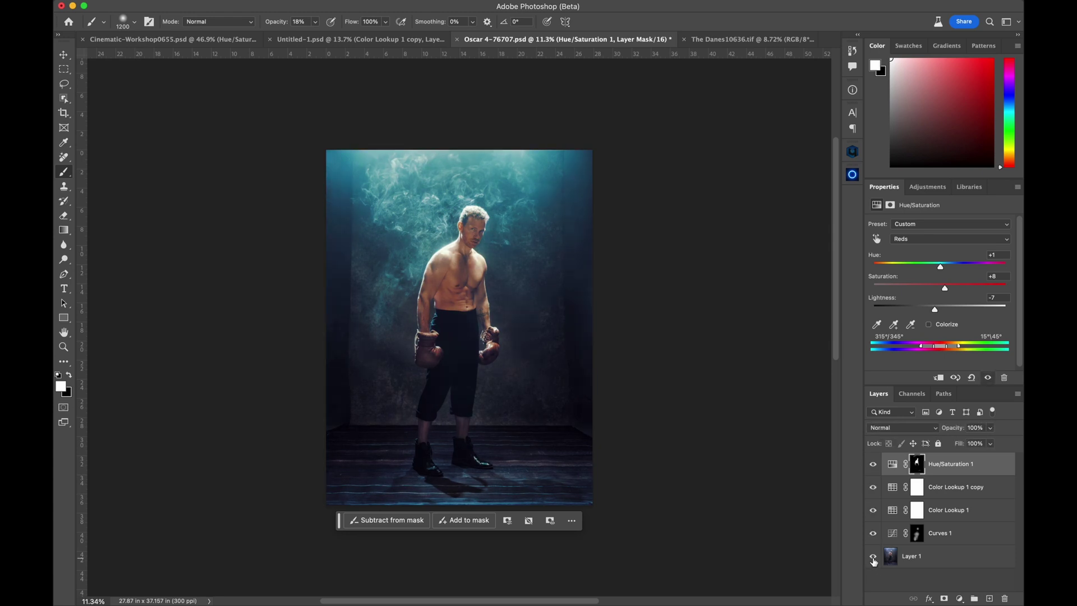